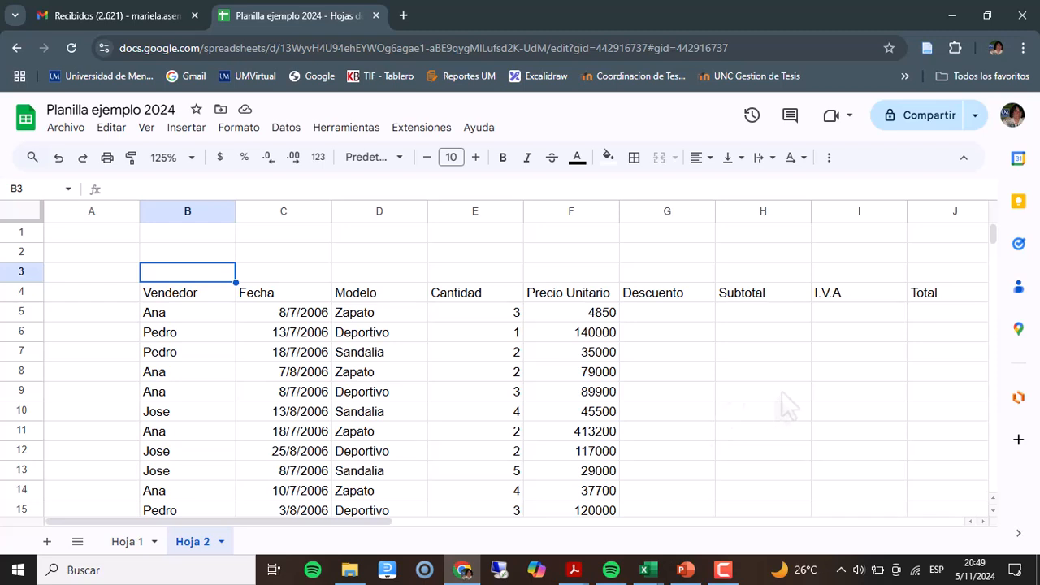
Add the column header "Nro. Vendedor" in cell A4 of Hoja 2
{"action": "left_click", "coordinate": [126, 297]}
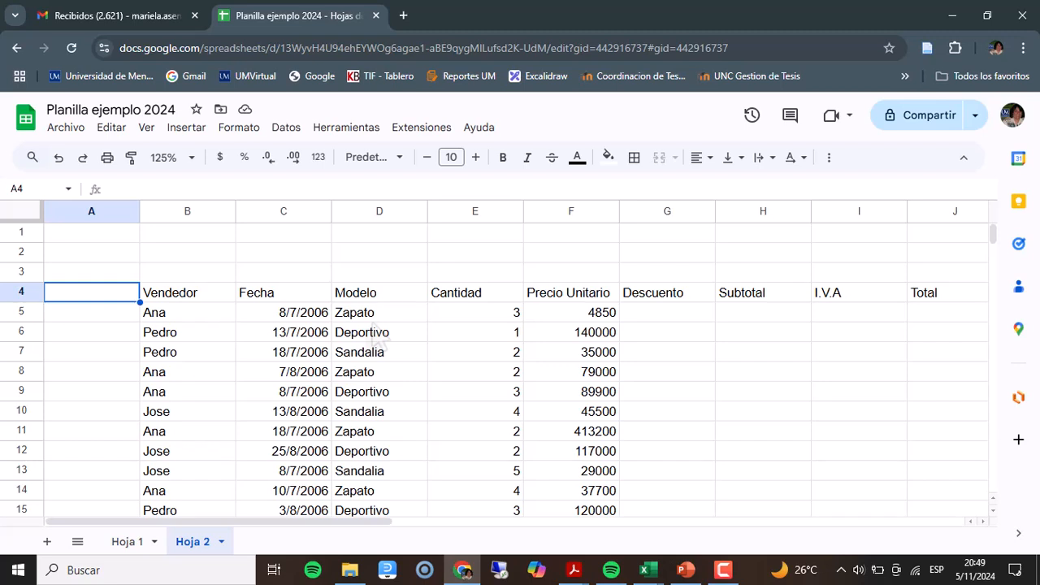
{"action": "type", "text": "Nro"}
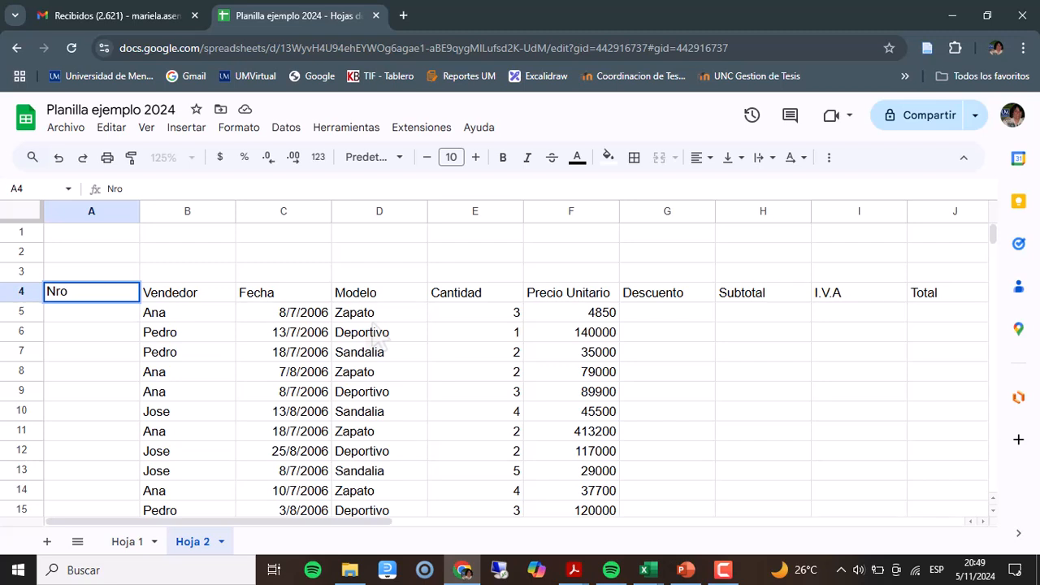
{"action": "type", "text": ". Vendedor"}
{"action": "key", "text": "Return"}
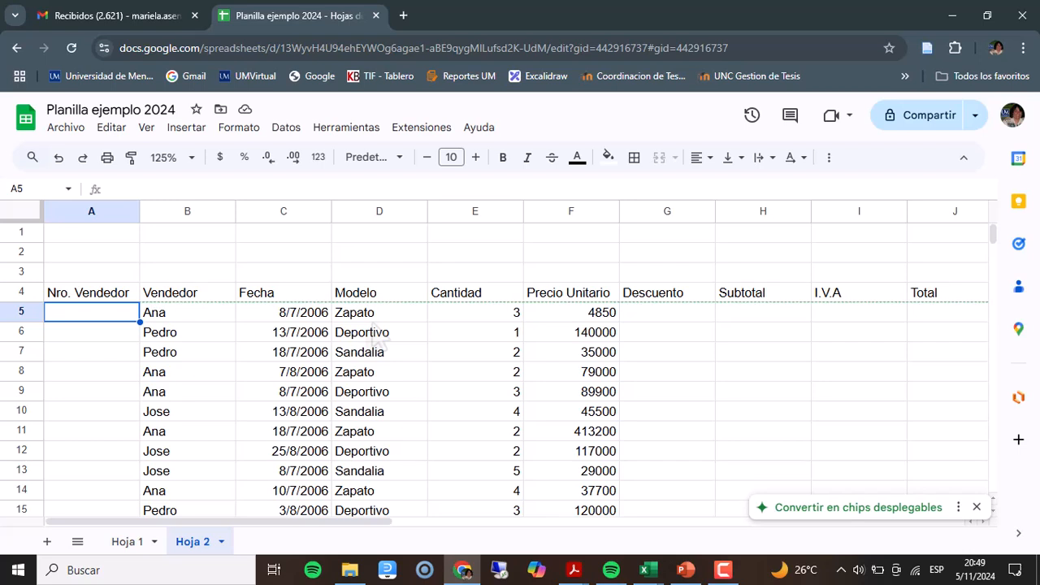
Enter the seller codes V001 in A5 and V002 in A6
{"action": "type", "text": "V001"}
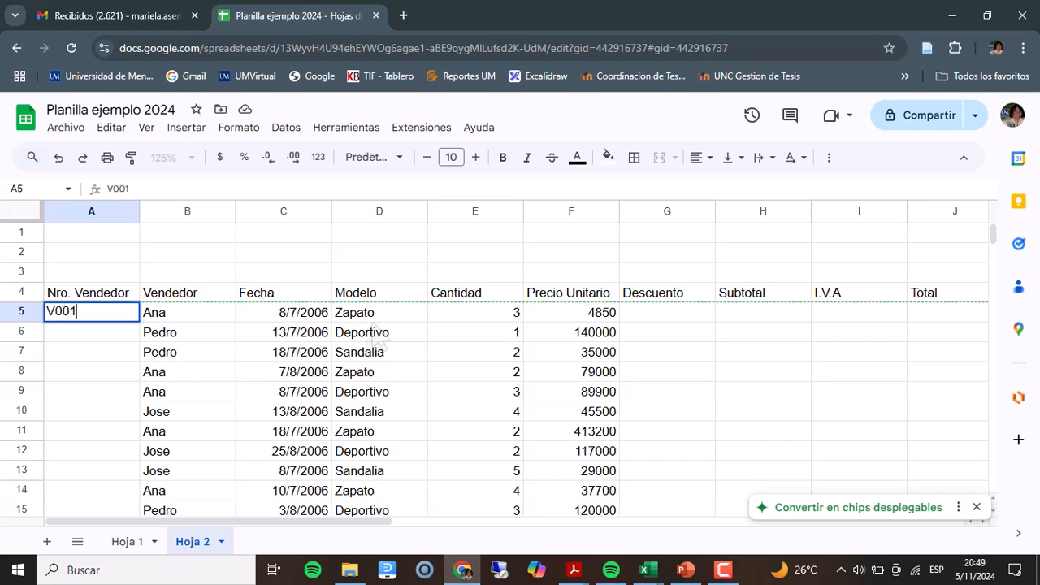
{"action": "key", "text": "Return"}
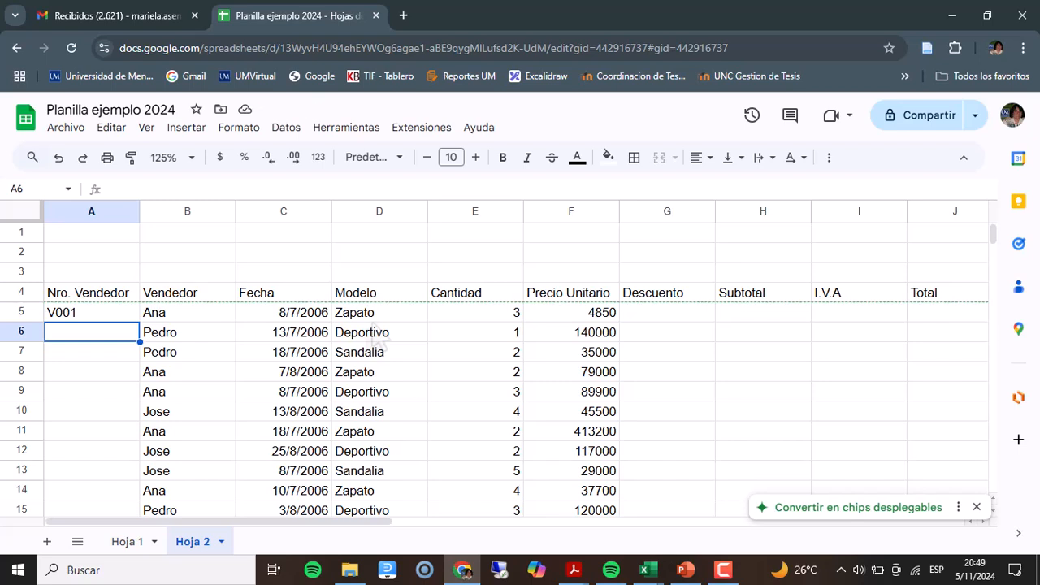
{"action": "type", "text": "V002"}
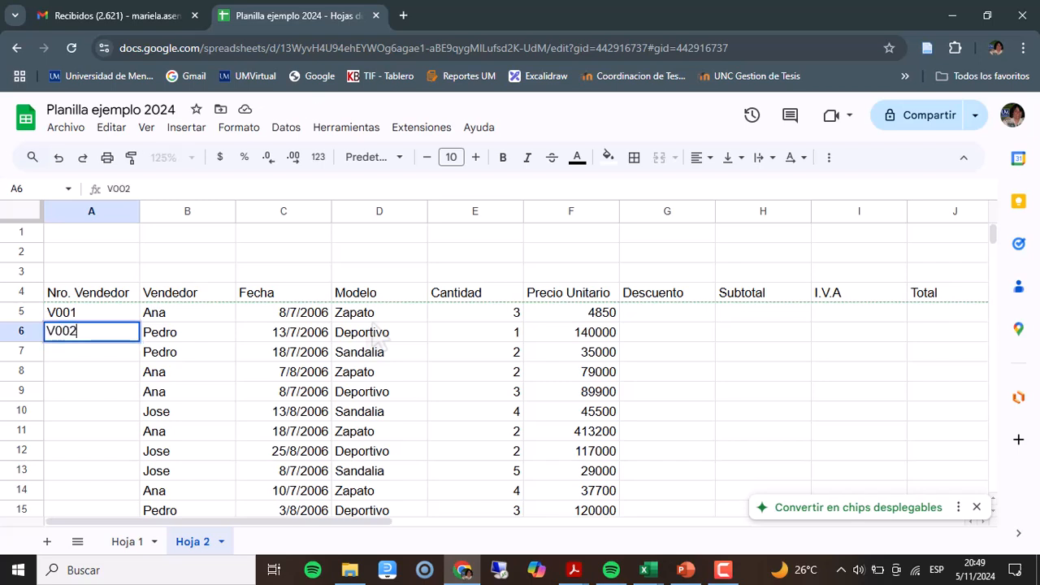
{"action": "key", "text": "Return"}
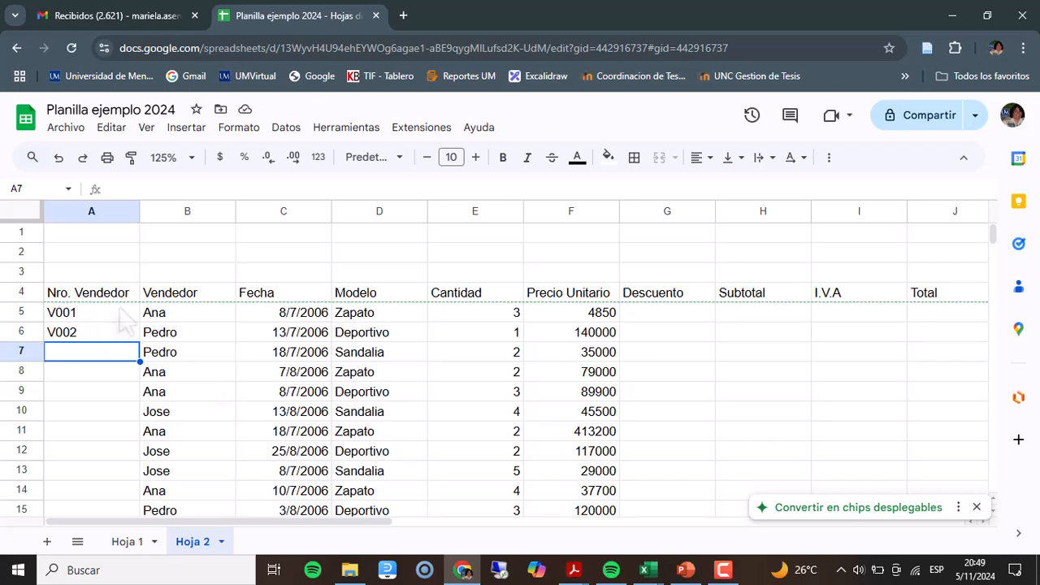
Autofill the seller code series from A5:A6 down through A17
{"action": "left_click_drag", "start_coordinate": [118, 312], "coordinate": [105, 336]}
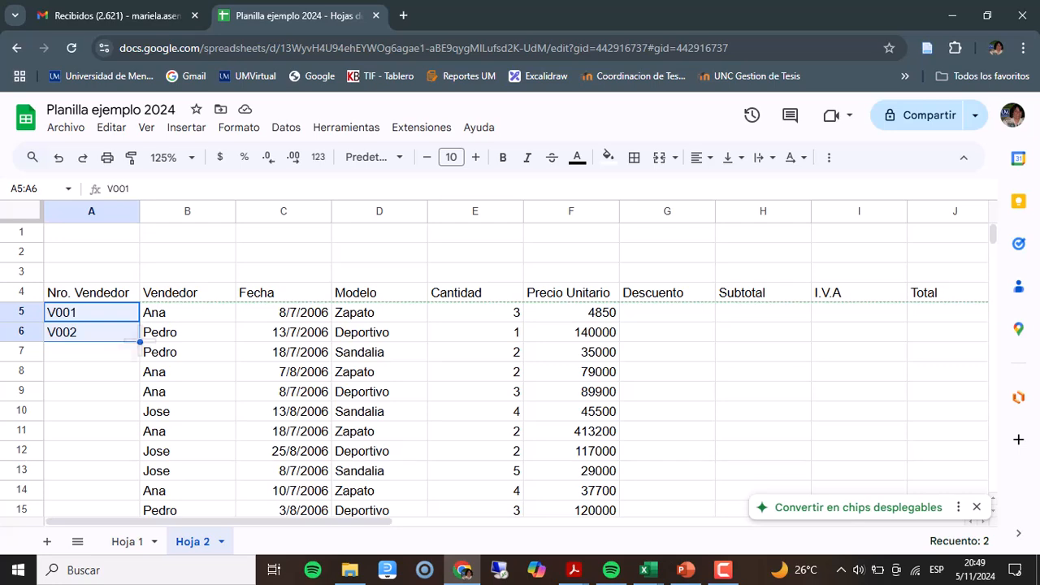
{"action": "scroll", "coordinate": [255, 360], "scroll_direction": "down", "scroll_amount": 2}
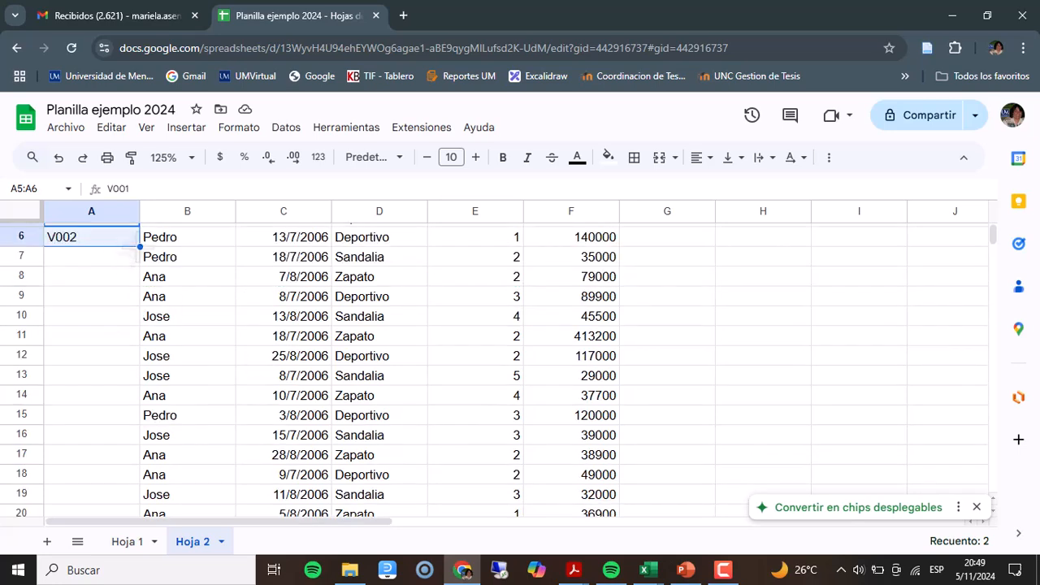
{"action": "left_click_drag", "start_coordinate": [140, 246], "coordinate": [126, 461]}
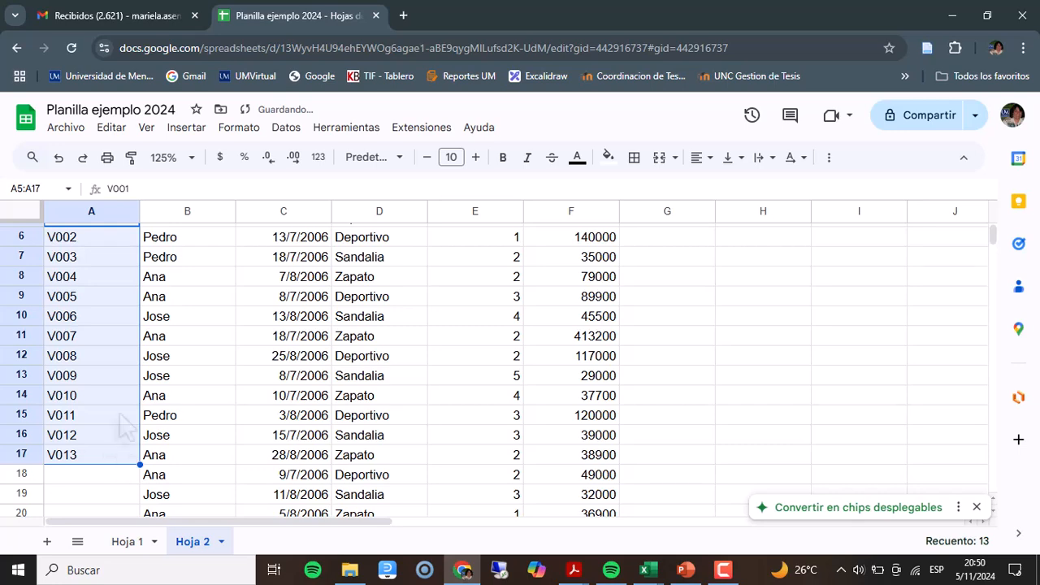
{"action": "scroll", "coordinate": [123, 427], "scroll_direction": "up", "scroll_amount": 3}
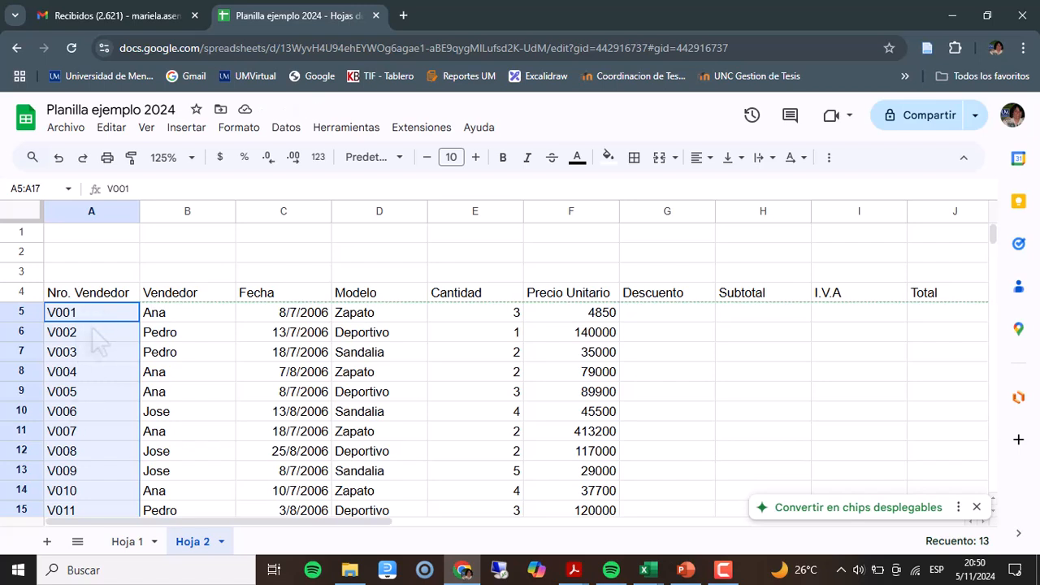
Autofill the seller codes again from the single cell A5 down to A8
{"action": "left_click", "coordinate": [94, 333]}
{"action": "left_click", "coordinate": [91, 318]}
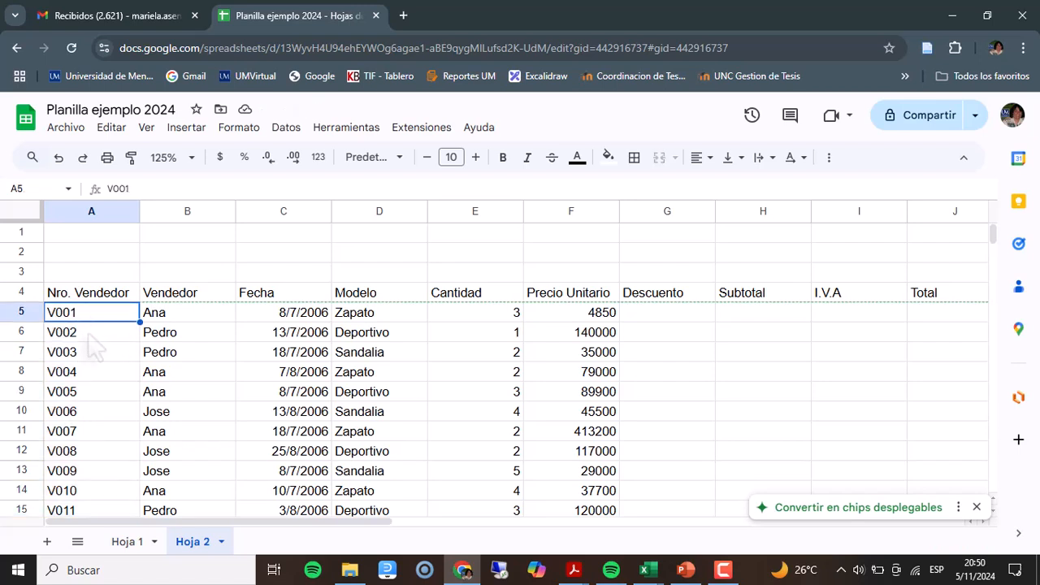
{"action": "left_click", "coordinate": [95, 332]}
{"action": "left_click", "coordinate": [93, 317]}
{"action": "left_click_drag", "start_coordinate": [140, 322], "coordinate": [130, 370]}
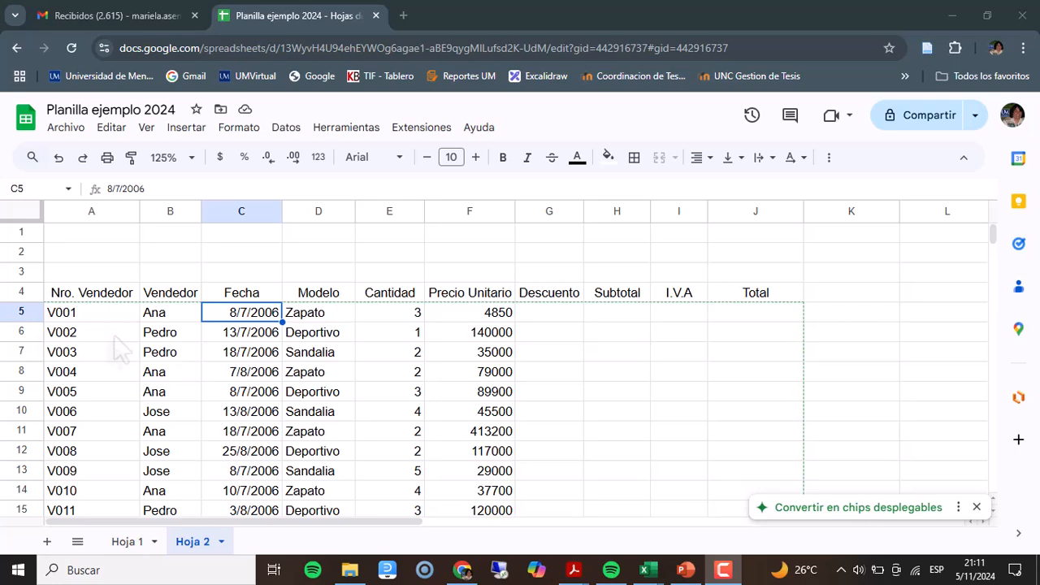
Enter "miércoles" in B23 below the table and autofill the weekday series down to B33
{"action": "scroll", "coordinate": [120, 349], "scroll_direction": "down", "scroll_amount": 3}
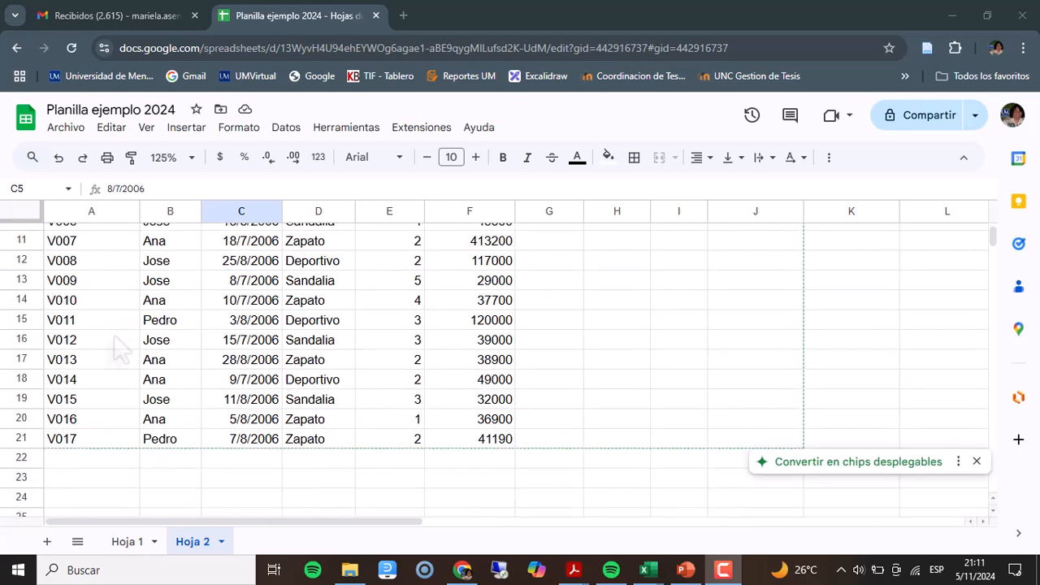
{"action": "scroll", "coordinate": [120, 349], "scroll_direction": "down", "scroll_amount": 2}
{"action": "left_click", "coordinate": [177, 385]}
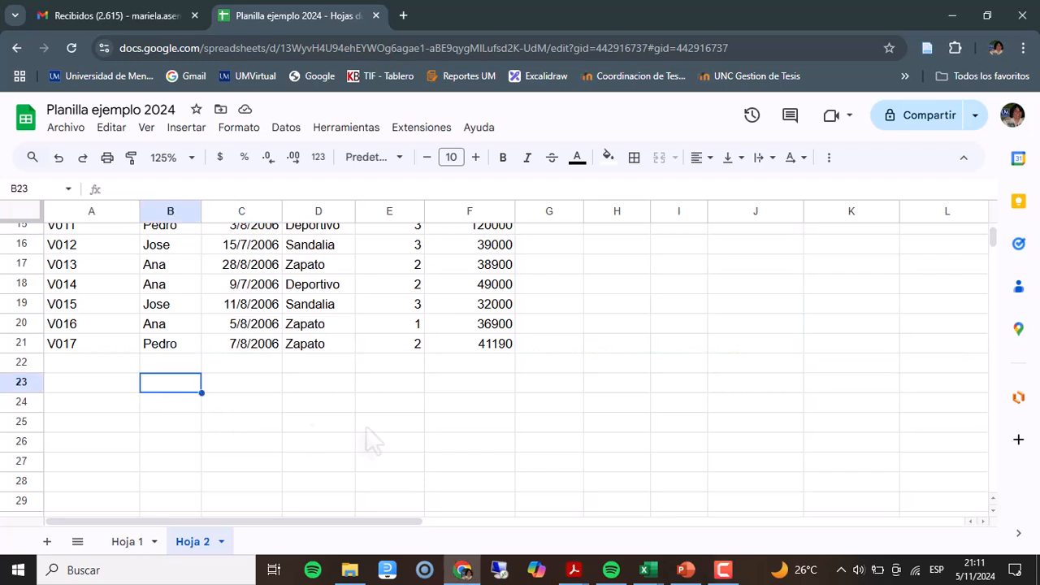
{"action": "type", "text": "miércoles"}
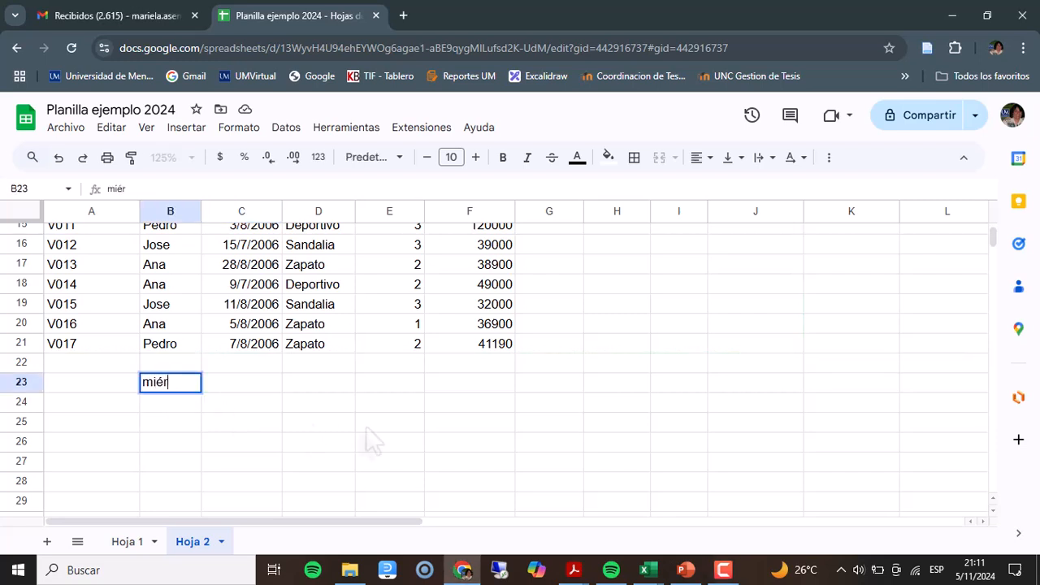
{"action": "key", "text": "Return"}
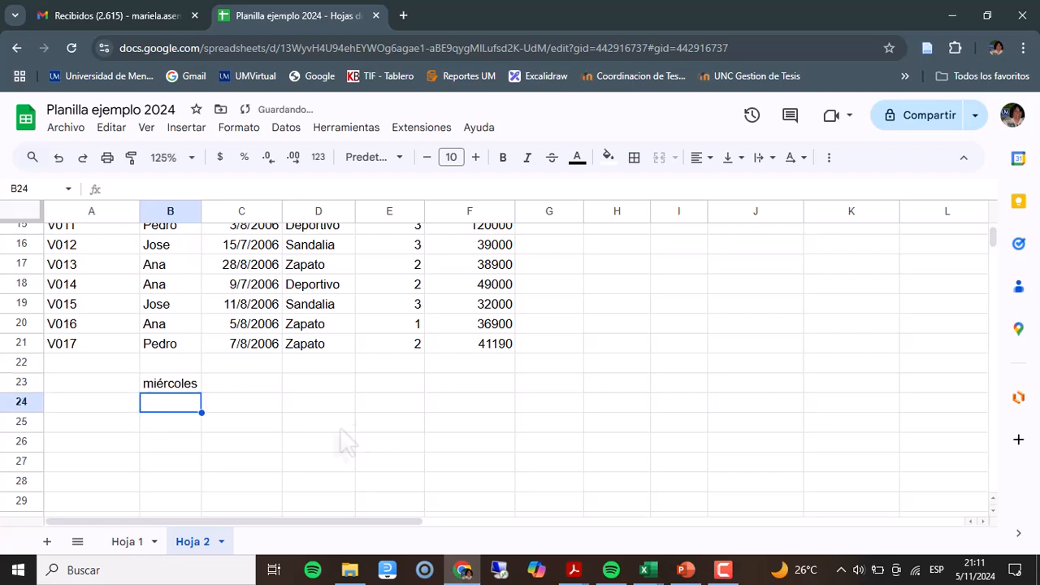
{"action": "left_click", "coordinate": [170, 382]}
{"action": "scroll", "coordinate": [268, 416], "scroll_direction": "down", "scroll_amount": 2}
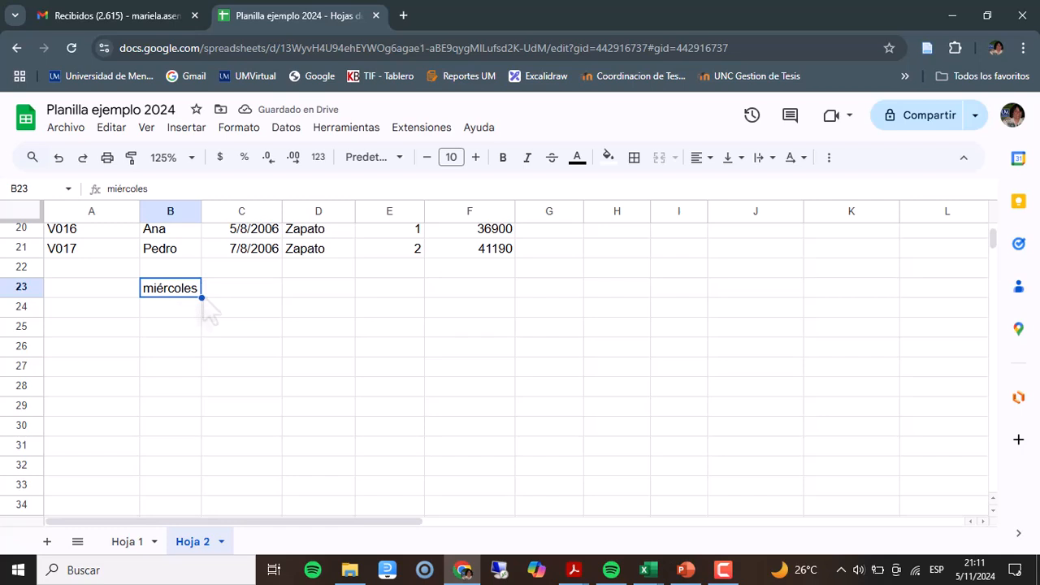
{"action": "left_click_drag", "start_coordinate": [201, 298], "coordinate": [195, 497]}
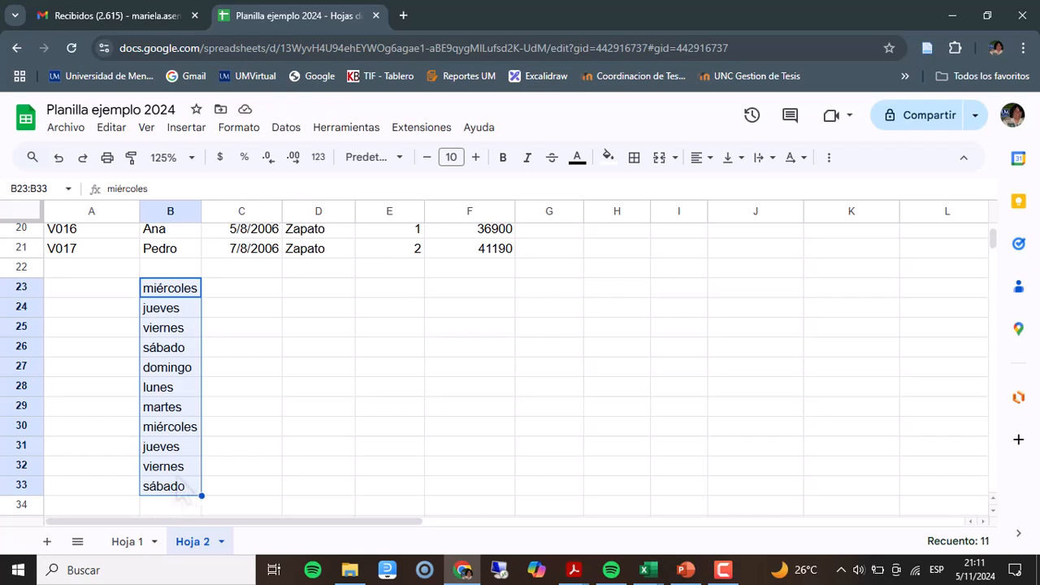
Enter "noviembre" in C23 and autofill the month series down to C34
{"action": "left_click", "coordinate": [252, 293]}
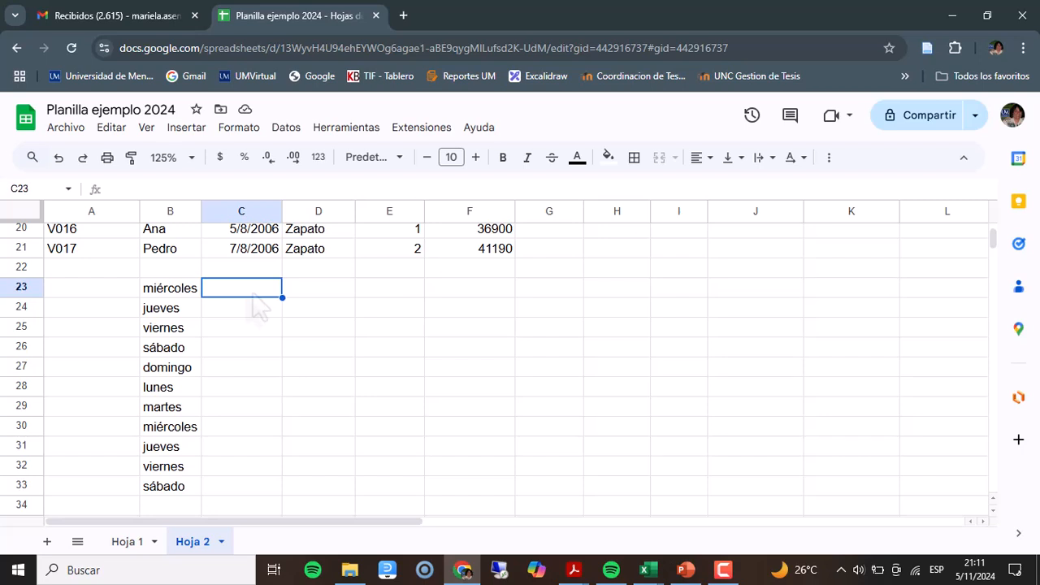
{"action": "type", "text": "noviembre"}
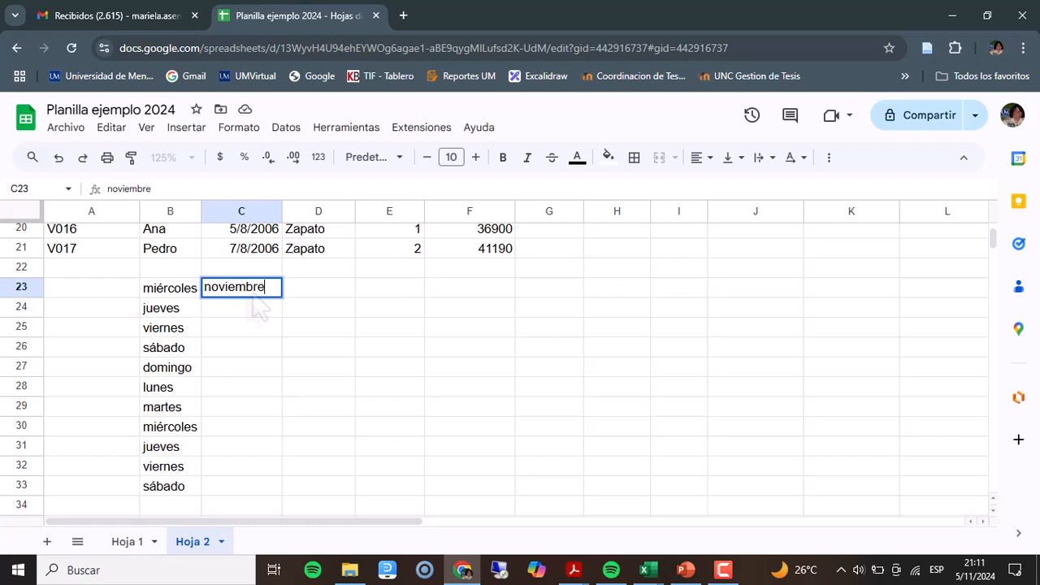
{"action": "key", "text": "Return"}
{"action": "key", "text": "Up"}
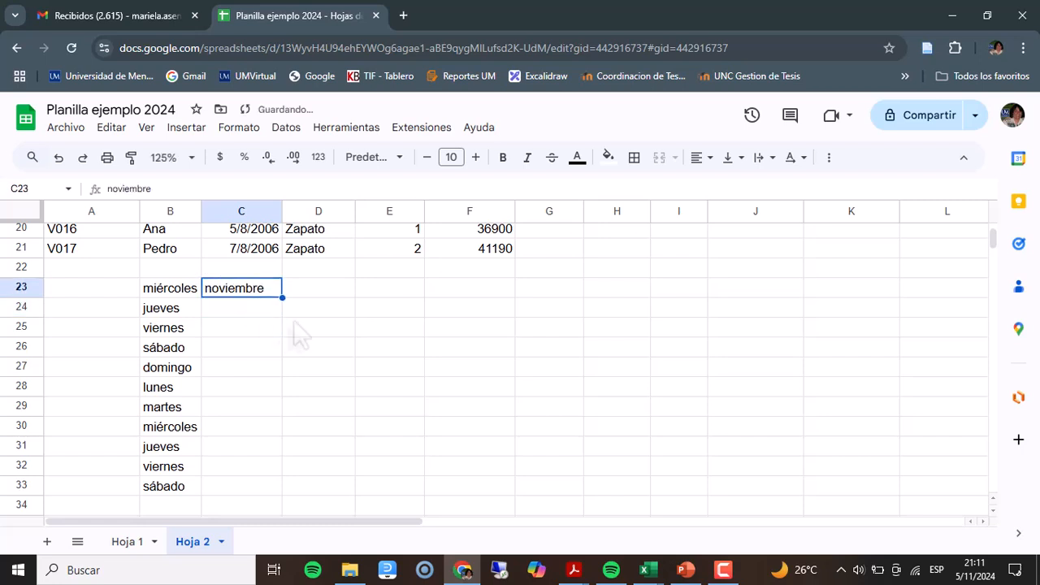
{"action": "left_click_drag", "start_coordinate": [282, 298], "coordinate": [264, 517]}
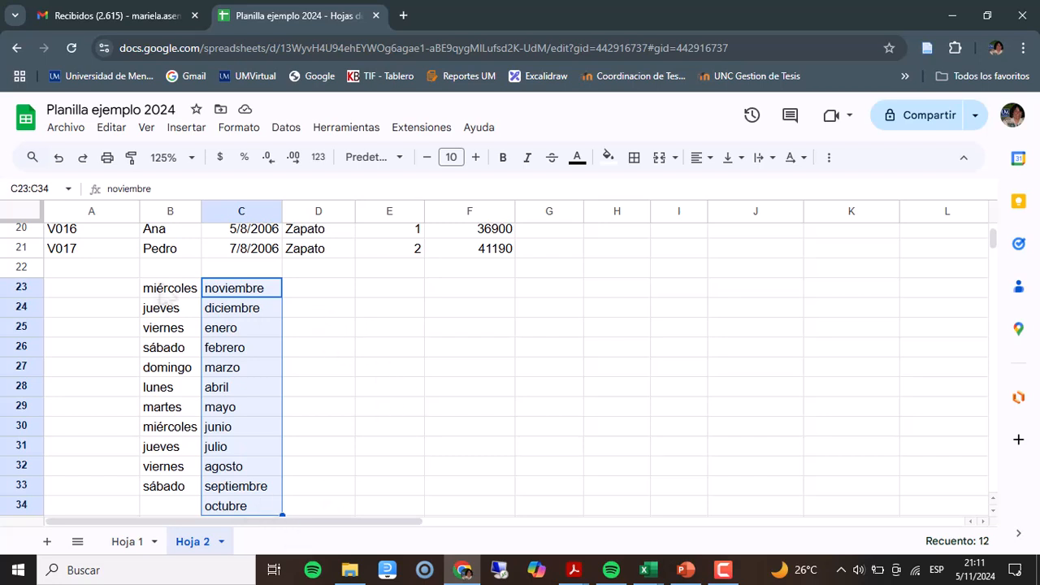
Enter the date 5/11/2024 in D23 and autofill consecutive days down to D33
{"action": "left_click", "coordinate": [333, 296]}
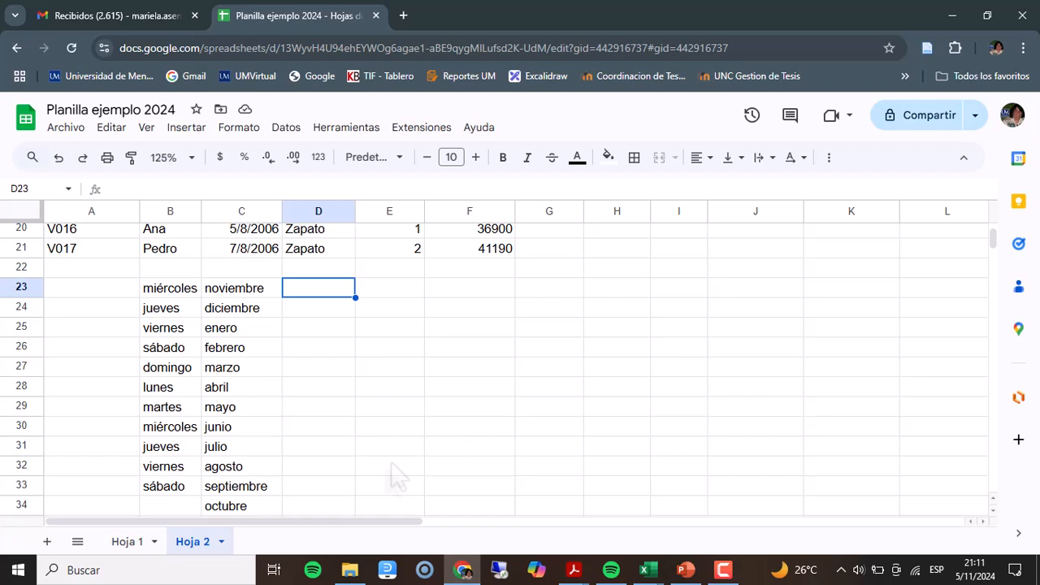
{"action": "type", "text": "5/11/2025"}
{"action": "key", "text": "BackSpace"}
{"action": "type", "text": "4"}
{"action": "key", "text": "Return"}
{"action": "left_click", "coordinate": [311, 294]}
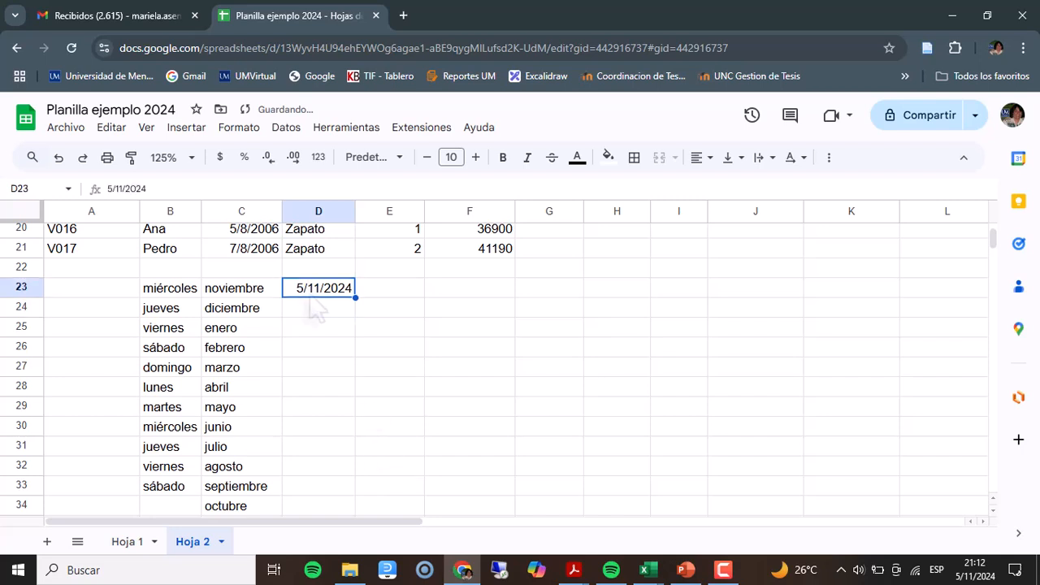
{"action": "left_click_drag", "start_coordinate": [356, 297], "coordinate": [342, 495]}
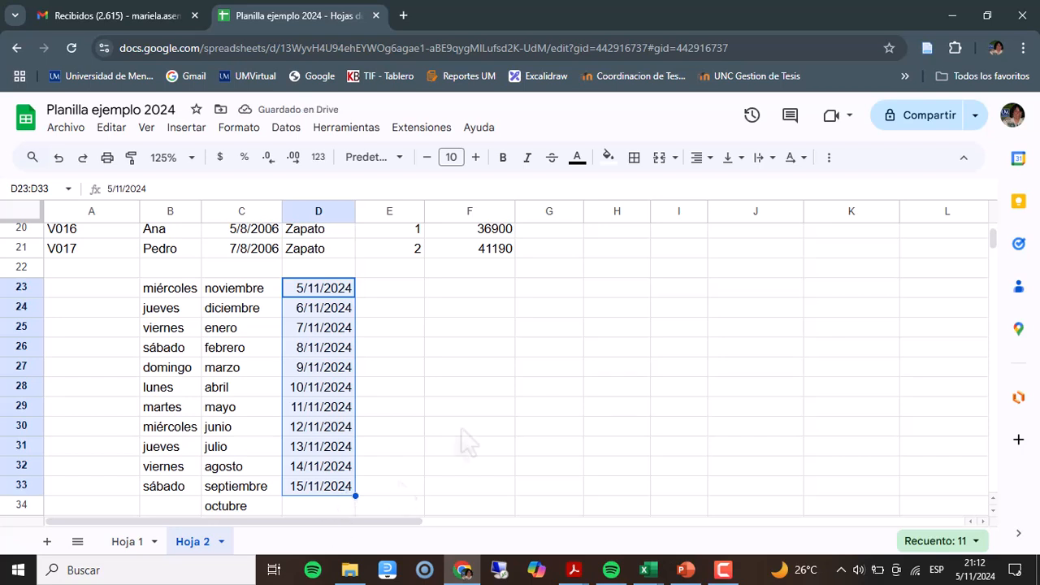
Clear the date series from D23:D33, including its starting date
{"action": "left_click", "coordinate": [374, 332]}
{"action": "left_click_drag", "start_coordinate": [302, 309], "coordinate": [300, 487]}
{"action": "key", "text": "Delete"}
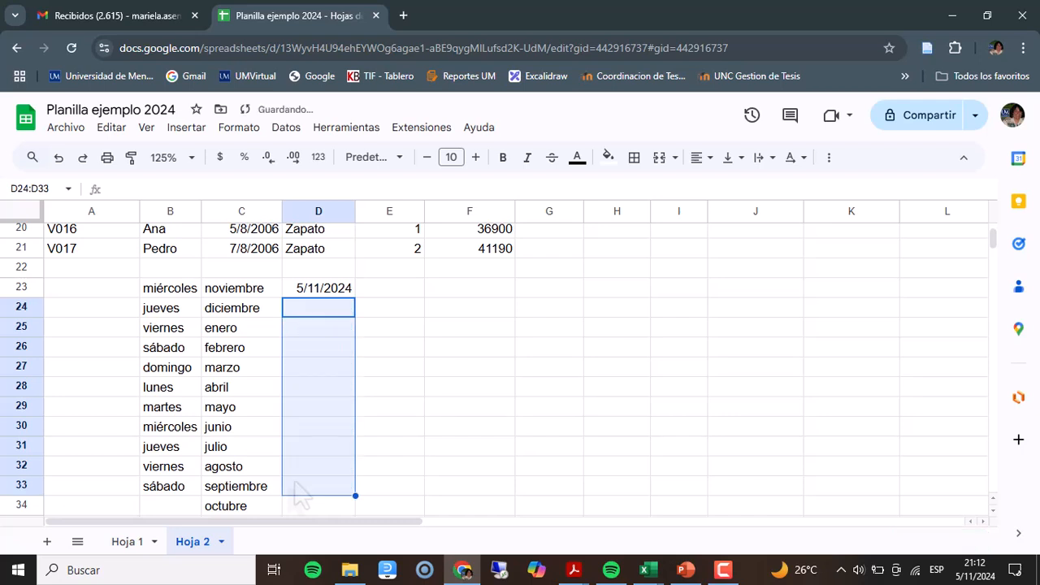
{"action": "left_click", "coordinate": [444, 448]}
{"action": "left_click", "coordinate": [312, 291]}
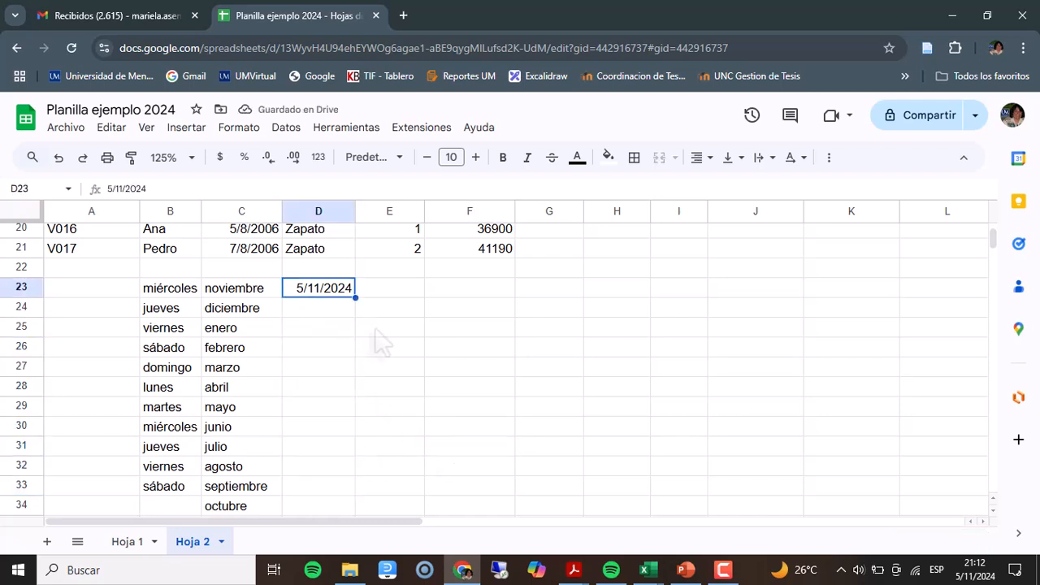
{"action": "key", "text": "Delete"}
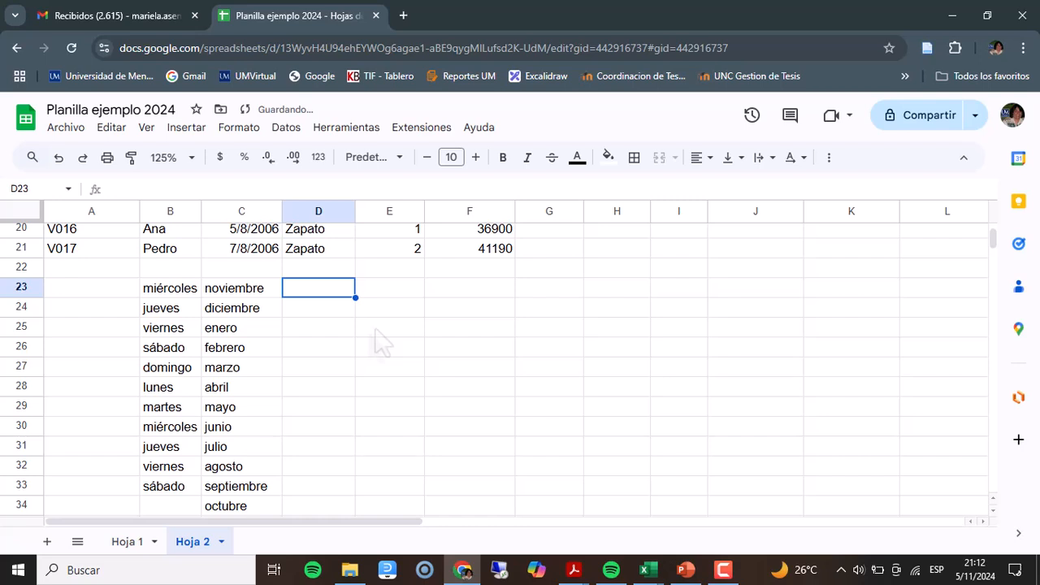
Enter the date 6/11/2024 in D23 as the start of a new series
{"action": "type", "text": "6/1"}
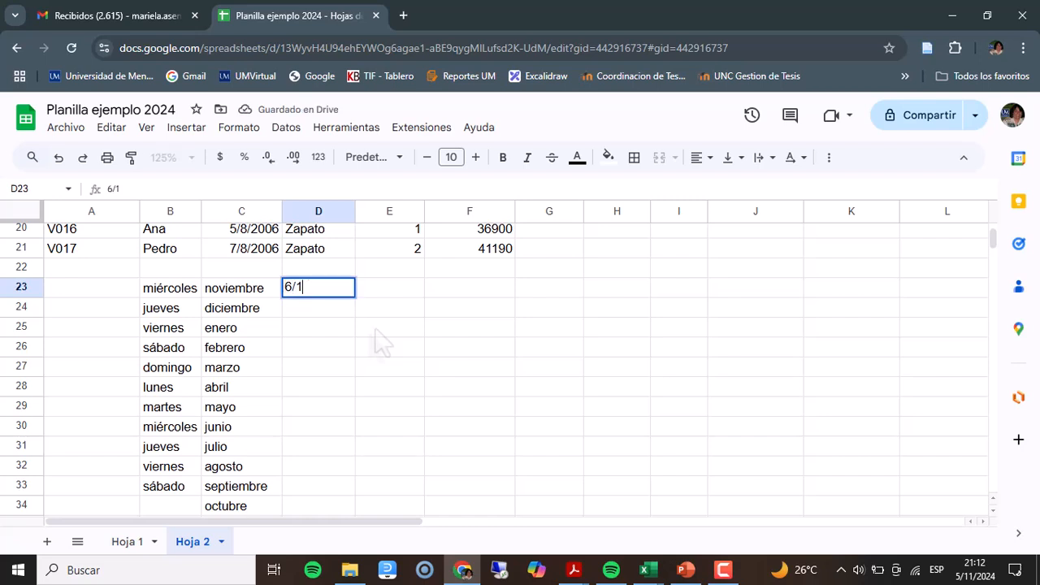
{"action": "type", "text": "1/2024"}
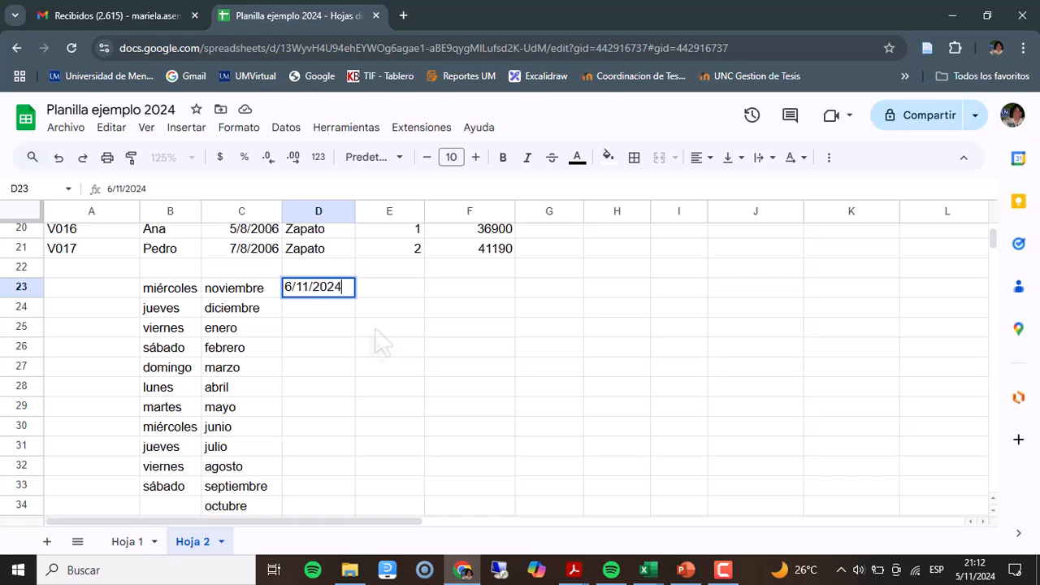
{"action": "key", "text": "Return"}
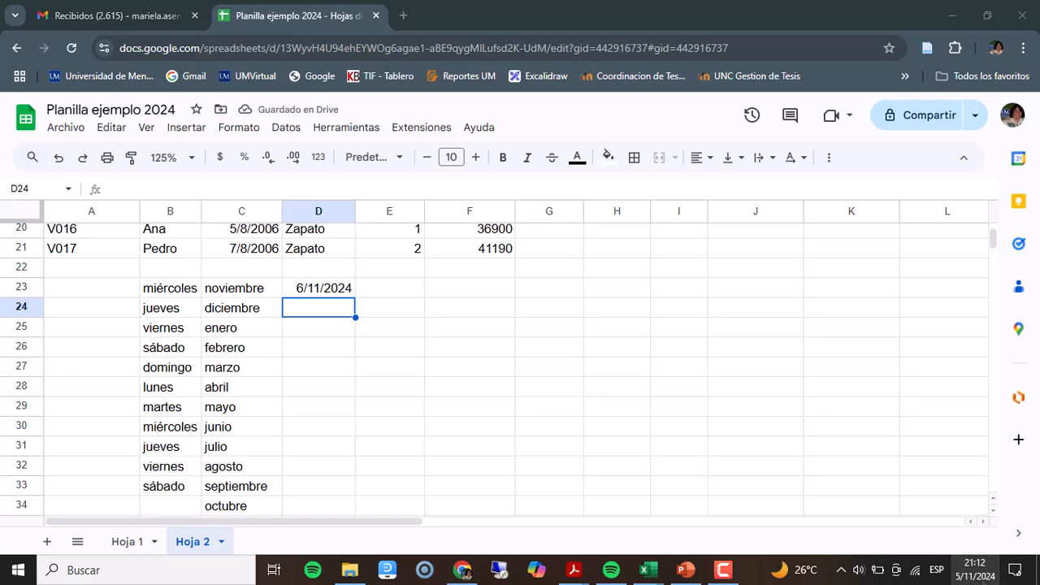
Check the calendar, enter 13/11/2024 in D24 and autofill the weekly date series from D23:D24 down to D33
{"action": "left_click", "coordinate": [980, 569]}
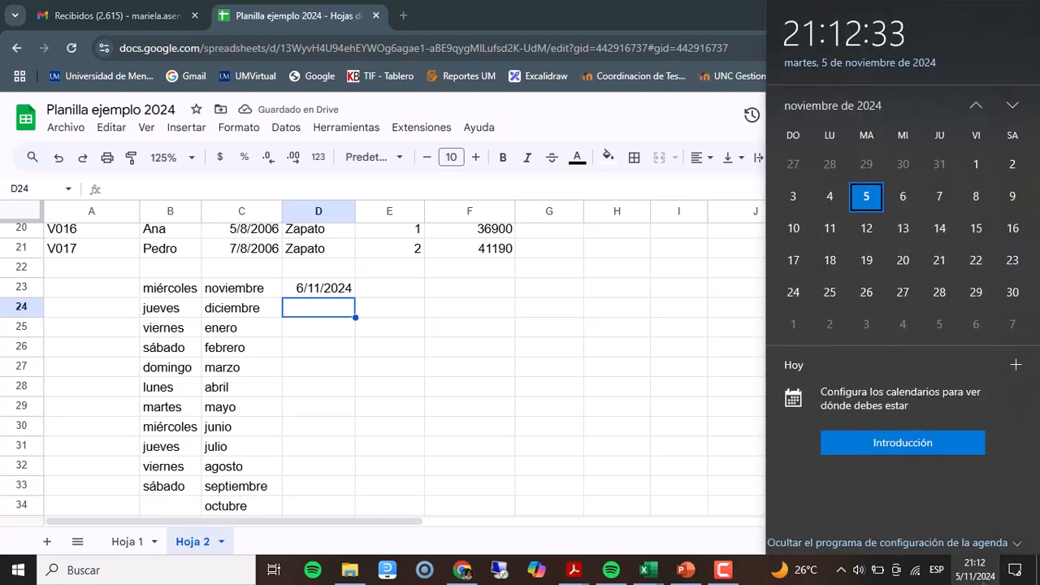
{"action": "left_click", "coordinate": [979, 569]}
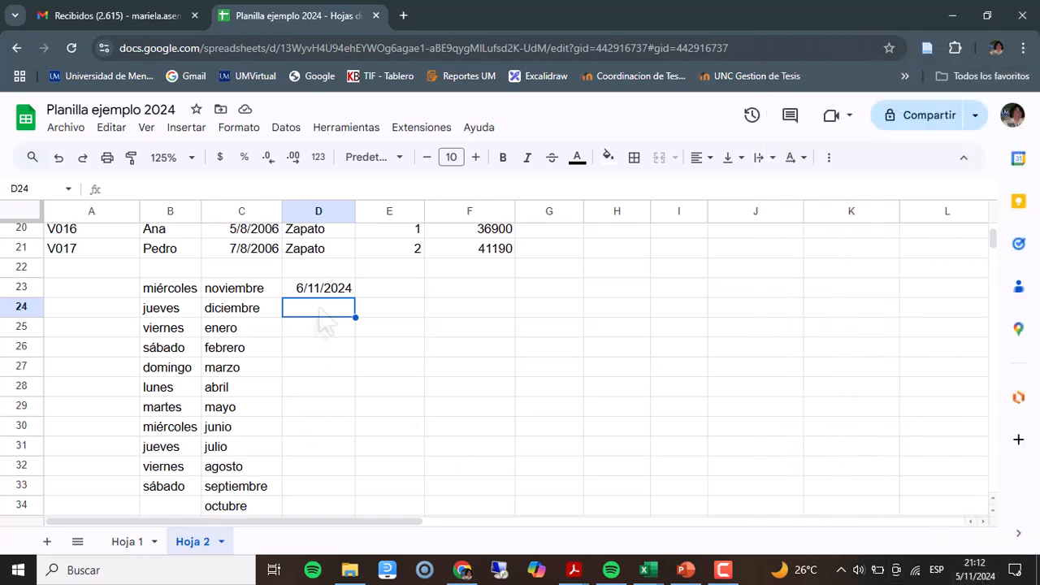
{"action": "type", "text": "13/"}
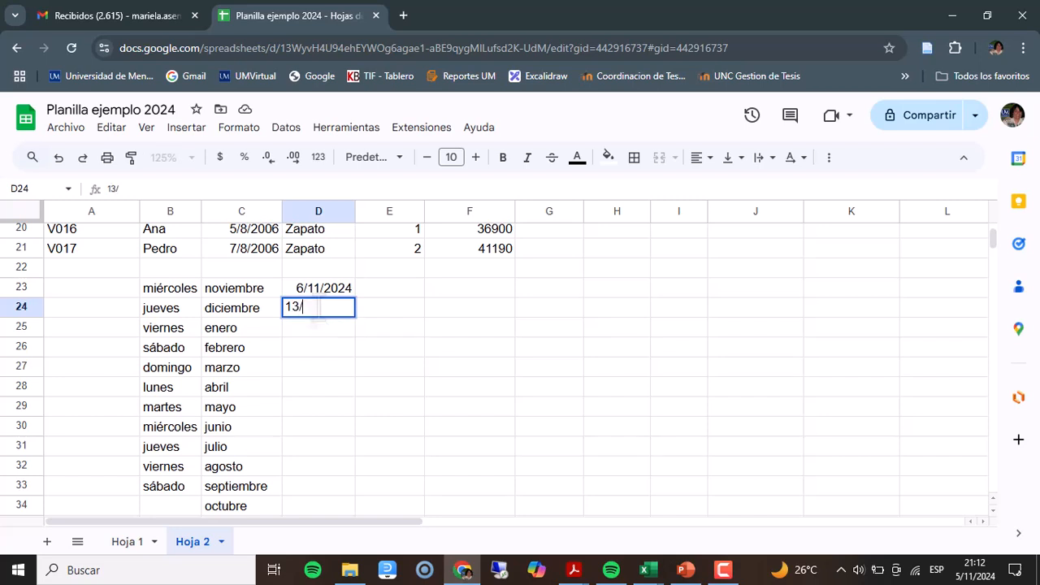
{"action": "type", "text": "11/2024"}
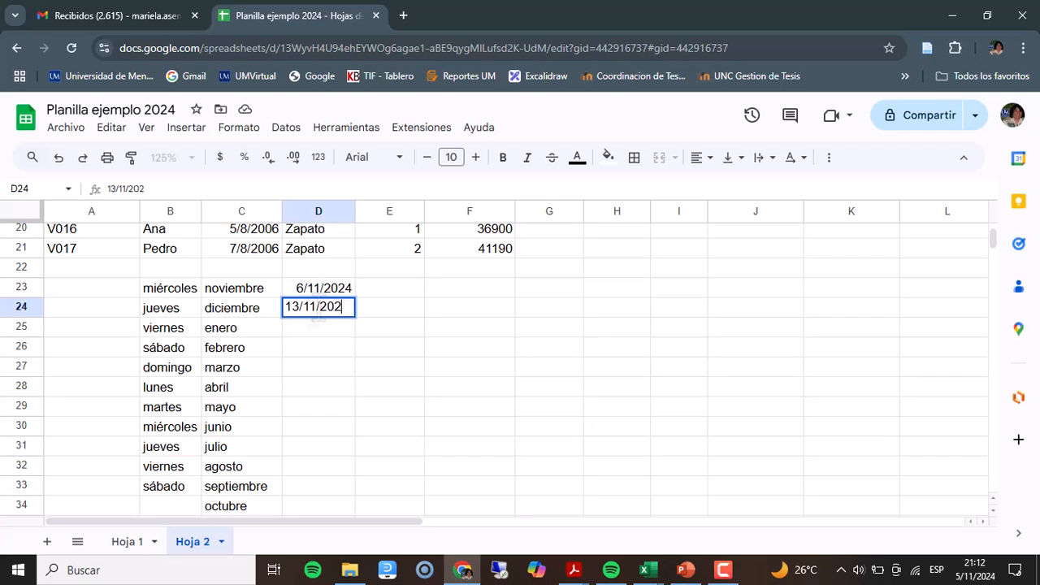
{"action": "key", "text": "Return"}
{"action": "left_click_drag", "start_coordinate": [317, 287], "coordinate": [363, 491]}
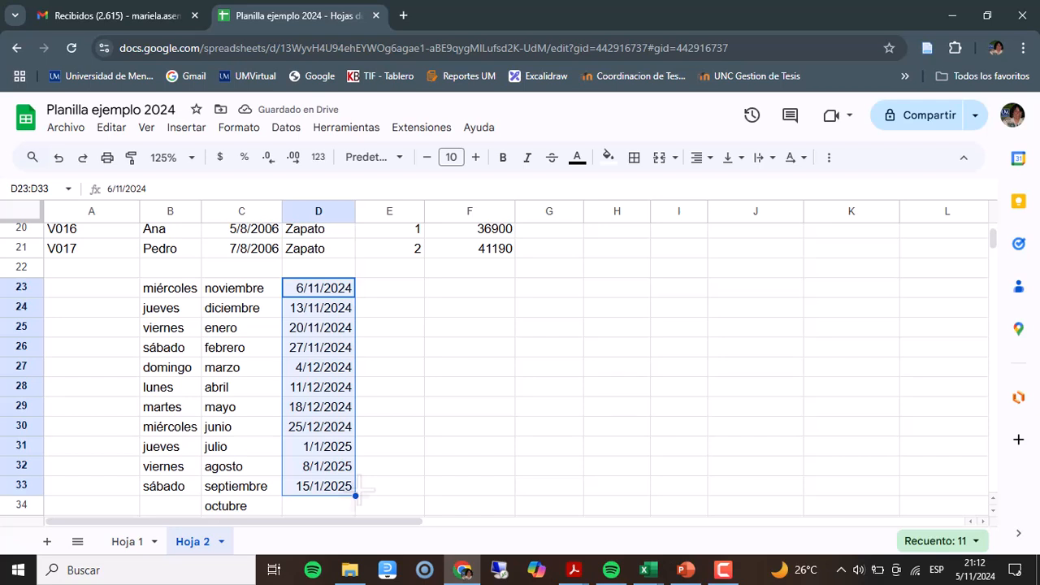
Enter the times 8:00 in E23 and 8:15 in E24 and autofill the 15-minute series down to E32
{"action": "left_click", "coordinate": [408, 292]}
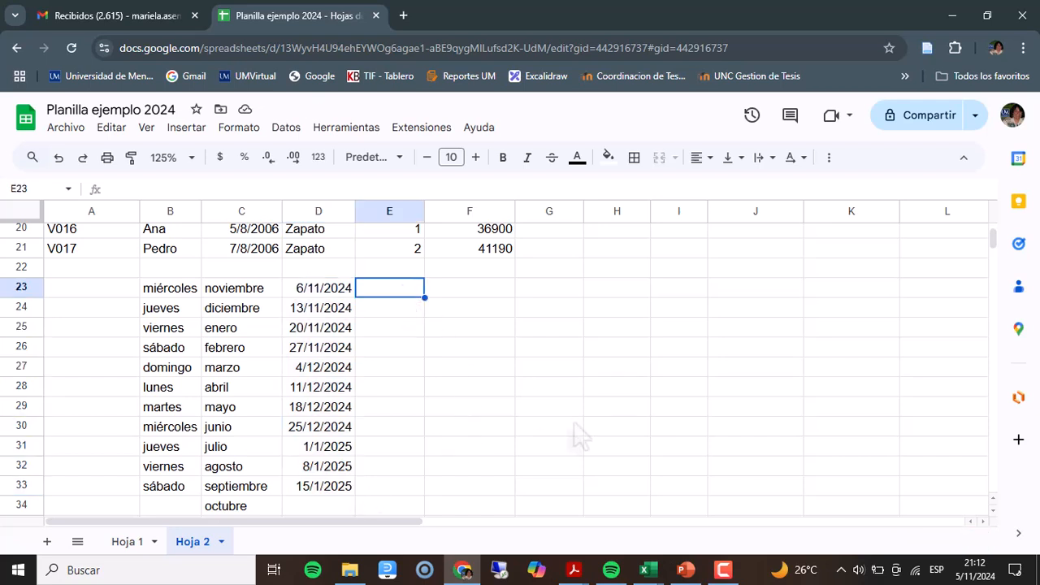
{"action": "type", "text": "8:00"}
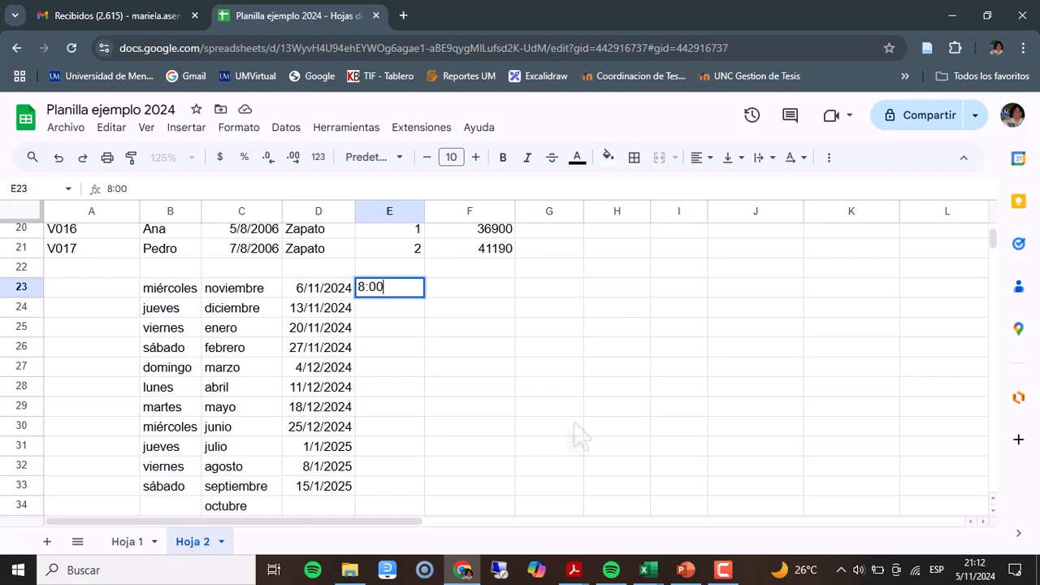
{"action": "key", "text": "Return"}
{"action": "type", "text": "8"}
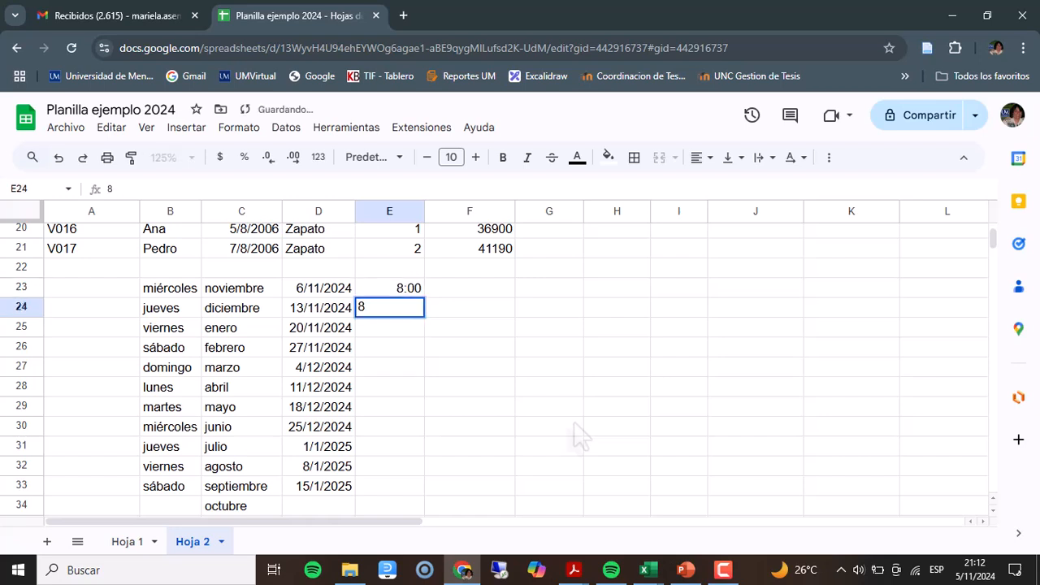
{"action": "type", "text": ":15"}
{"action": "key", "text": "Return"}
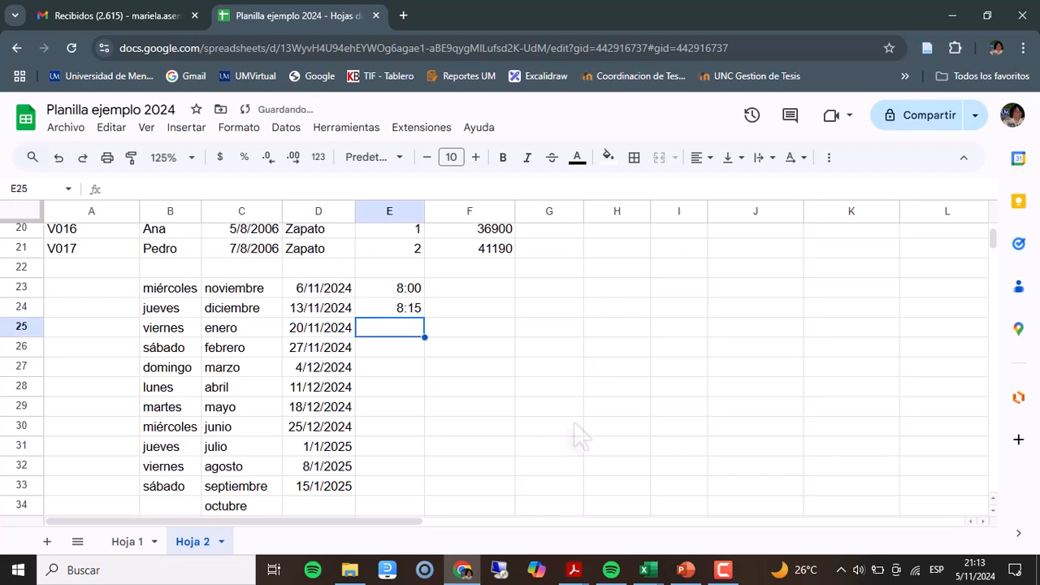
{"action": "left_click_drag", "start_coordinate": [400, 291], "coordinate": [430, 481]}
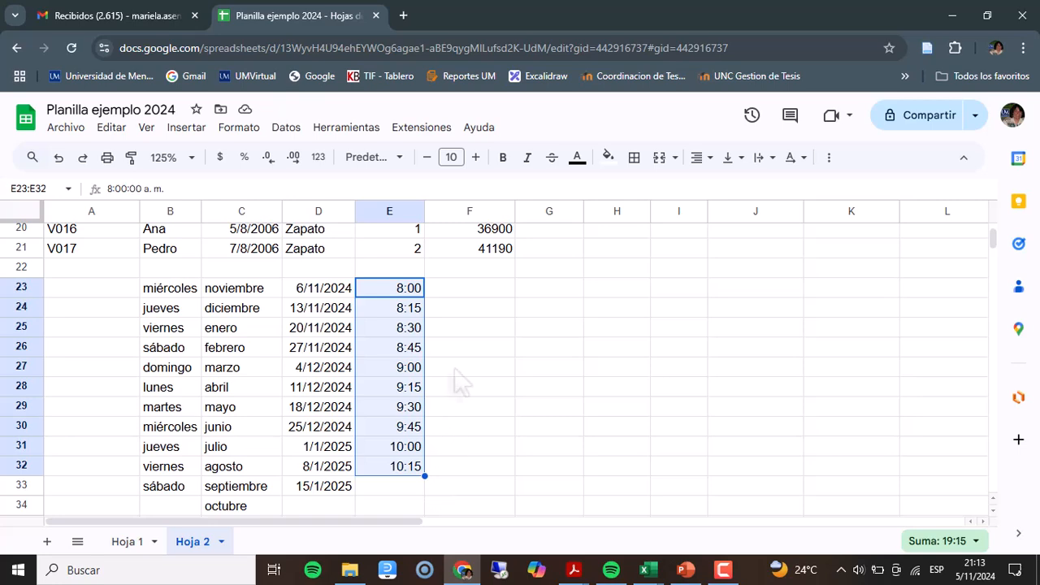
Review the sales table and the autofilled series beneath it
{"action": "scroll", "coordinate": [485, 366], "scroll_direction": "up", "scroll_amount": 2}
{"action": "scroll", "coordinate": [366, 445], "scroll_direction": "up", "scroll_amount": 4}
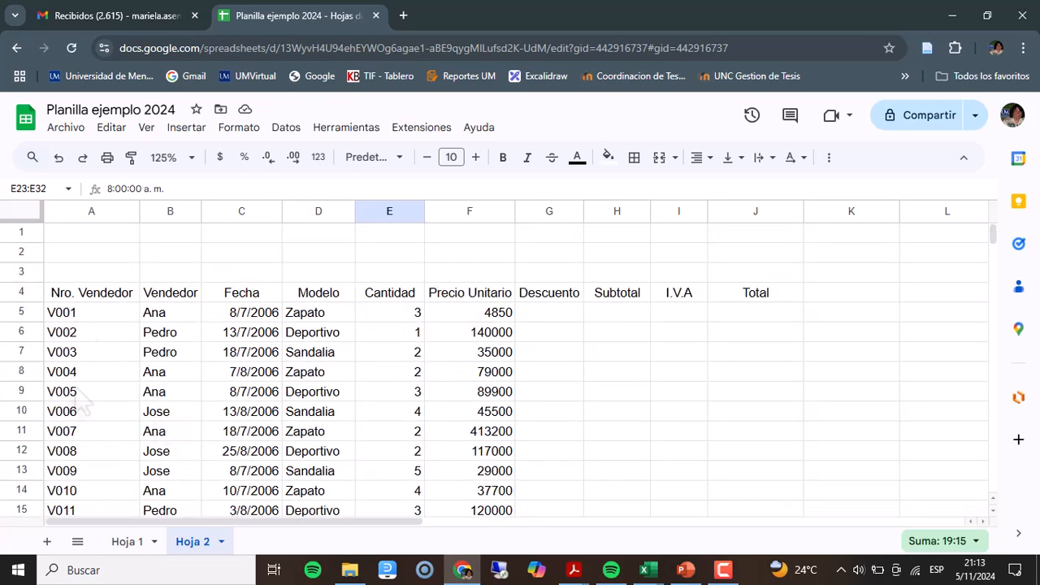
{"action": "scroll", "coordinate": [329, 440], "scroll_direction": "down", "scroll_amount": 3}
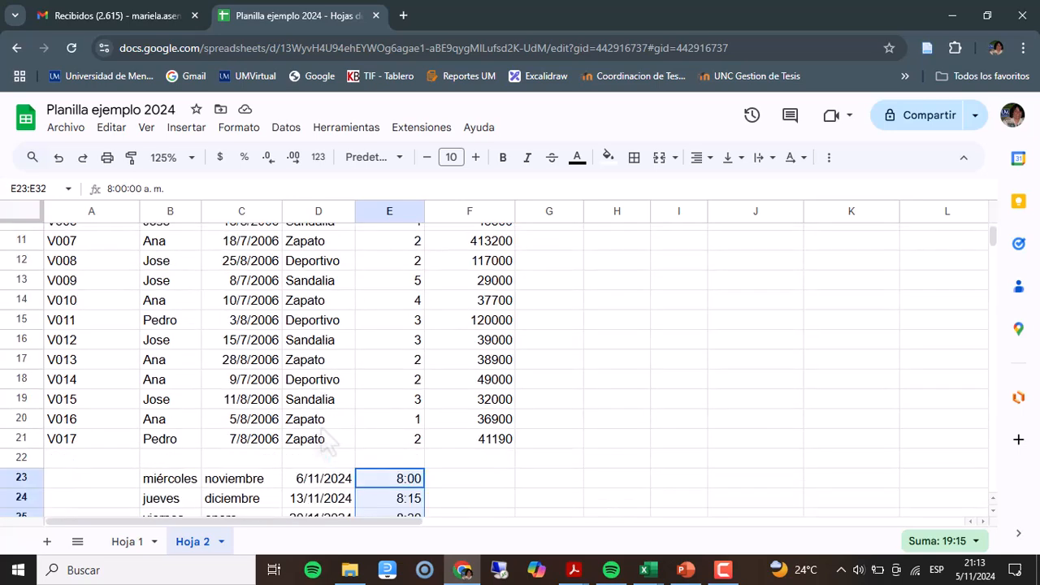
{"action": "scroll", "coordinate": [328, 440], "scroll_direction": "down", "scroll_amount": 2}
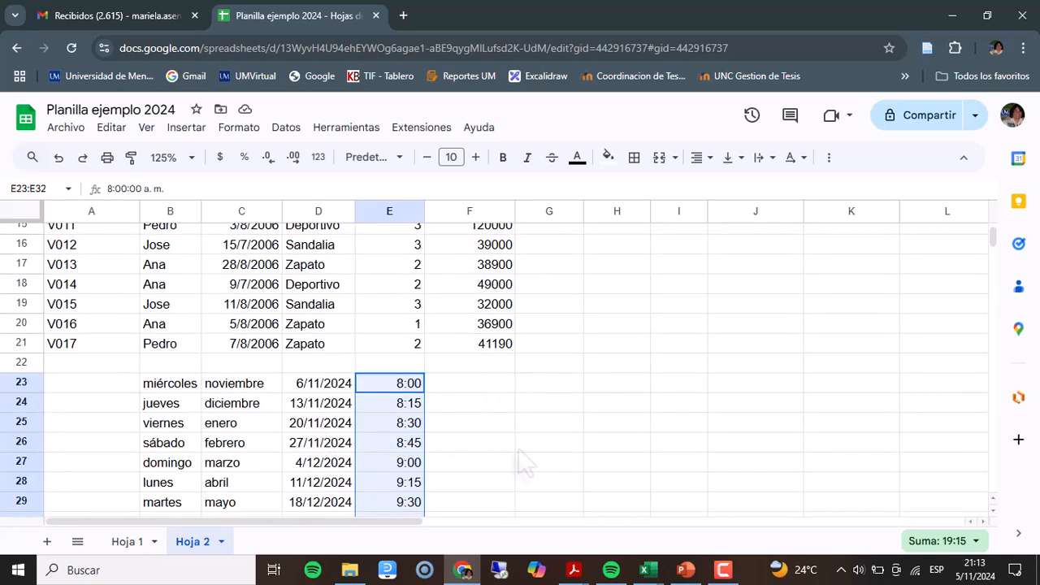
{"action": "scroll", "coordinate": [524, 464], "scroll_direction": "up", "scroll_amount": 2}
{"action": "scroll", "coordinate": [525, 463], "scroll_direction": "up", "scroll_amount": 4}
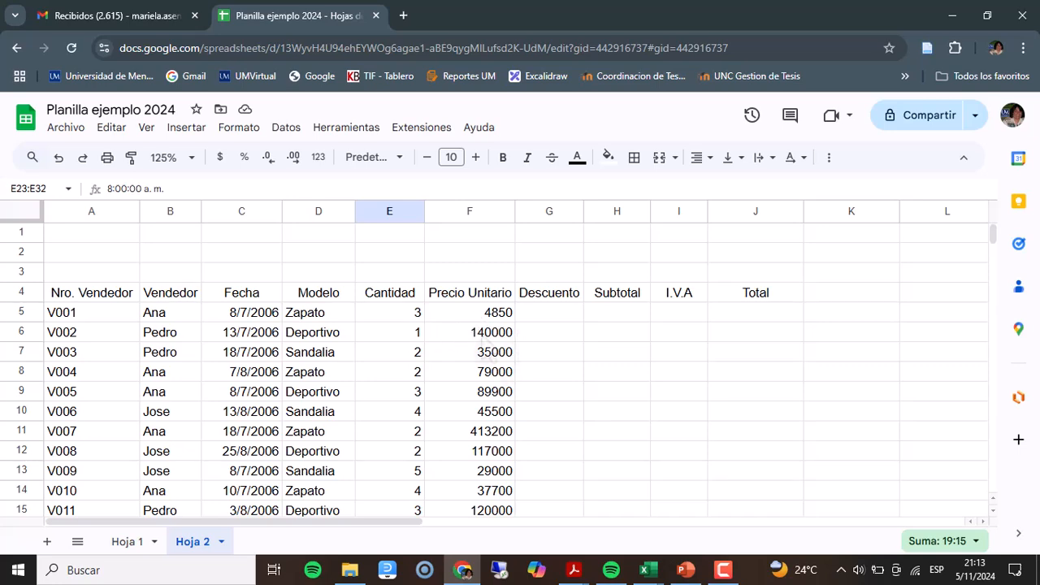
{"action": "scroll", "coordinate": [587, 356], "scroll_direction": "down", "scroll_amount": 2}
{"action": "scroll", "coordinate": [598, 317], "scroll_direction": "up", "scroll_amount": 2}
Format the unit prices in F5:F21 with the Moneda number format
{"action": "left_click_drag", "start_coordinate": [460, 316], "coordinate": [488, 488]}
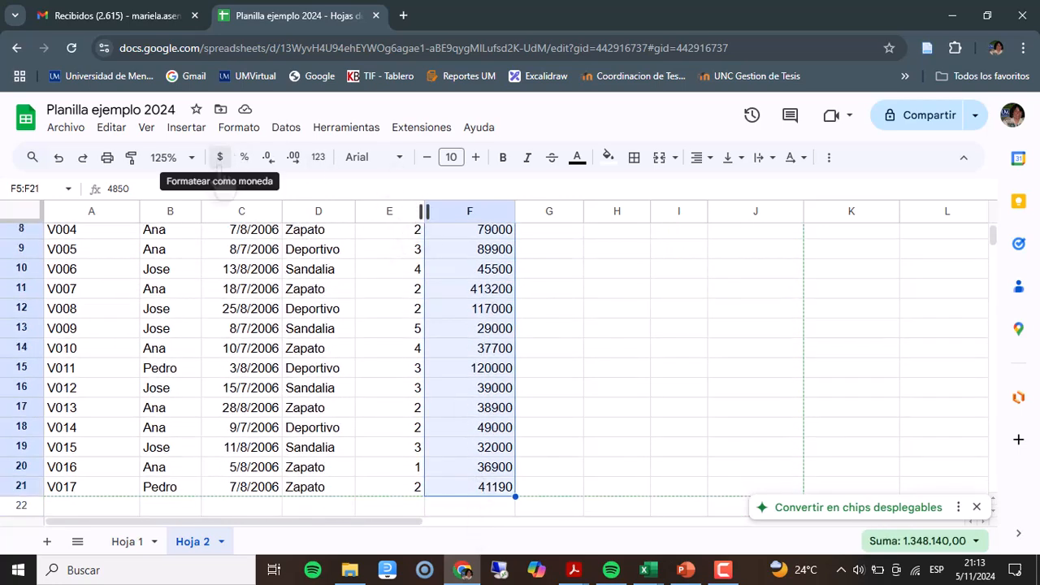
{"action": "left_click", "coordinate": [246, 128]}
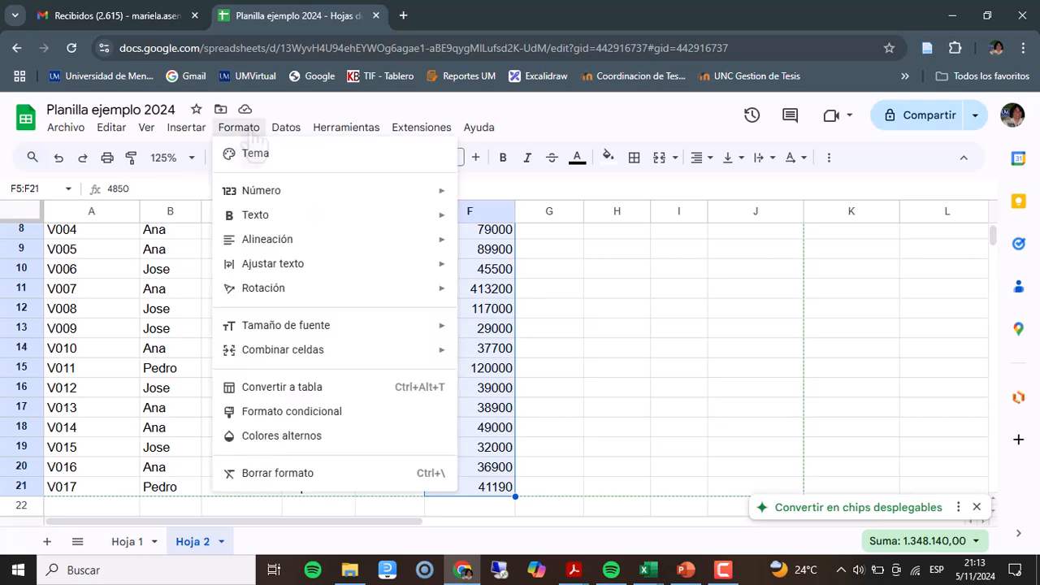
{"action": "mouse_move", "coordinate": [268, 195]}
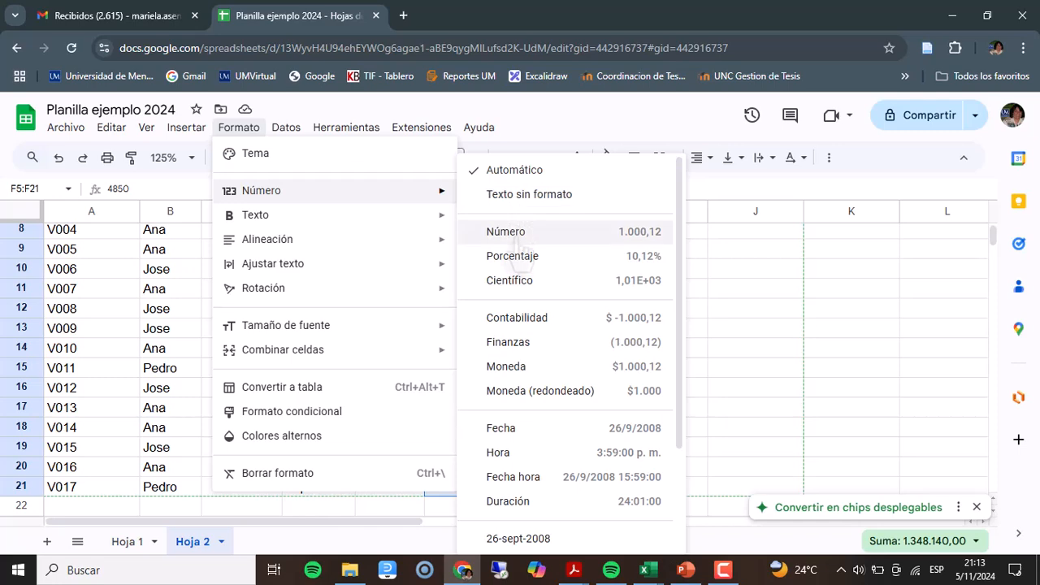
{"action": "left_click", "coordinate": [519, 367]}
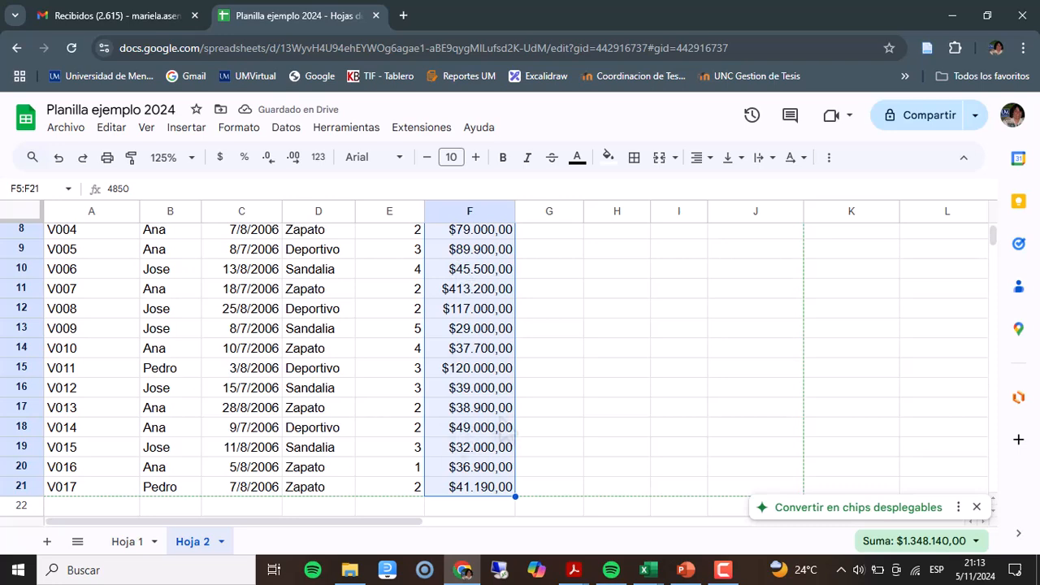
Try the Número and Moneda (redondeado) formats on the unit prices in F5:F21
{"action": "left_click", "coordinate": [318, 156]}
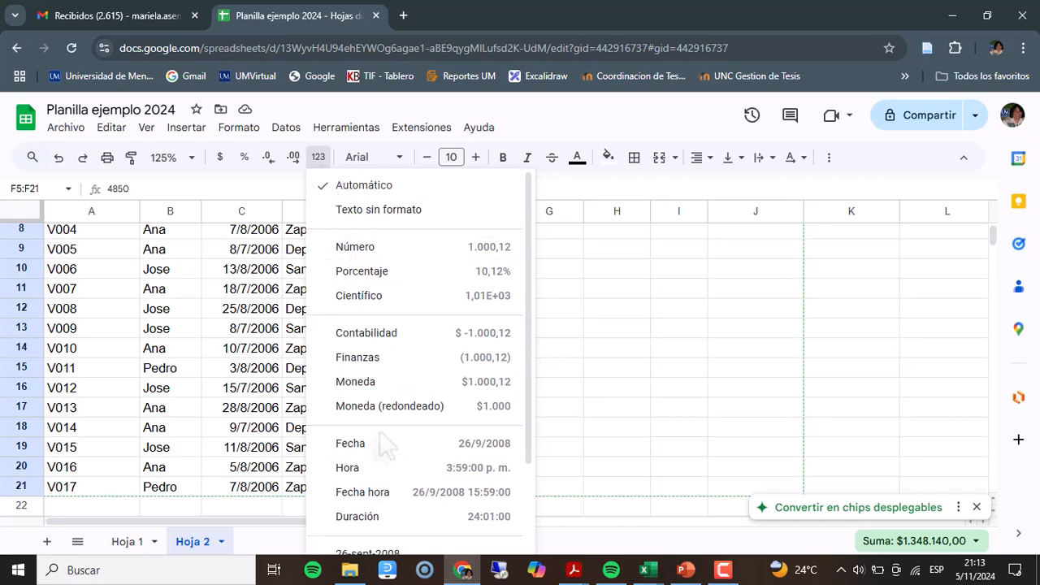
{"action": "left_click", "coordinate": [365, 248]}
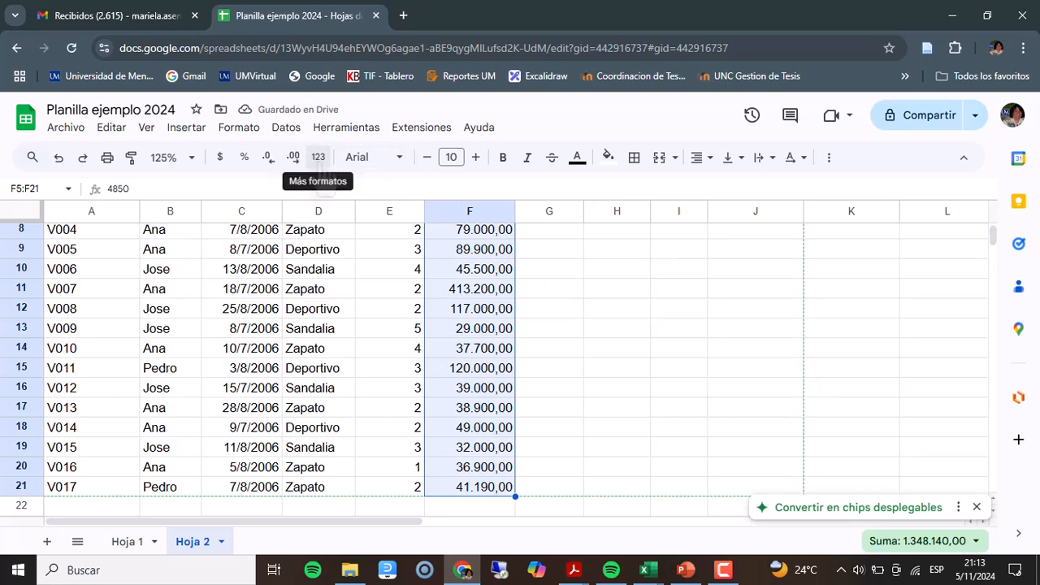
{"action": "left_click", "coordinate": [318, 158]}
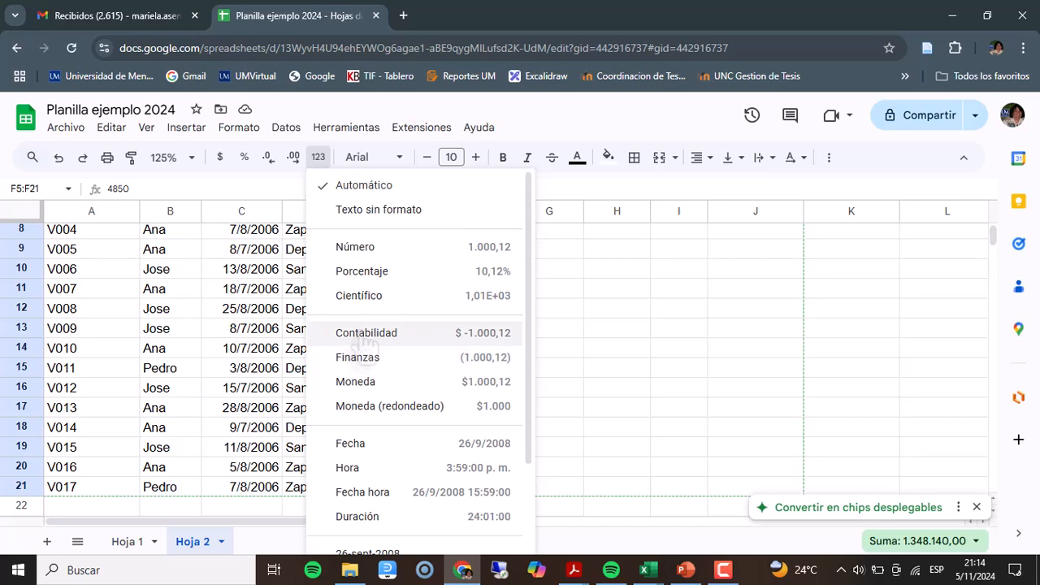
{"action": "scroll", "coordinate": [366, 345], "scroll_direction": "down", "scroll_amount": 1}
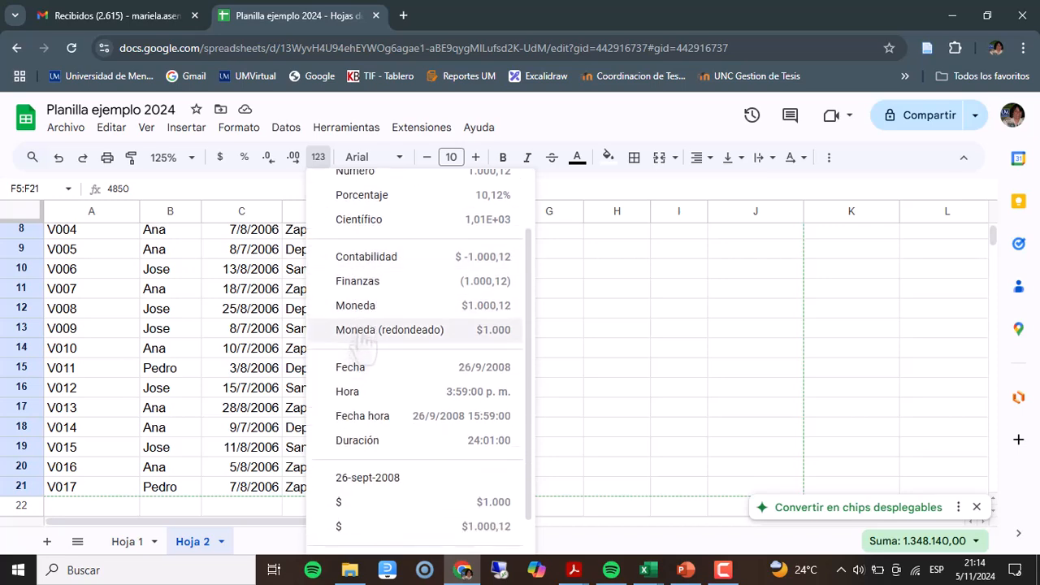
{"action": "left_click", "coordinate": [363, 330]}
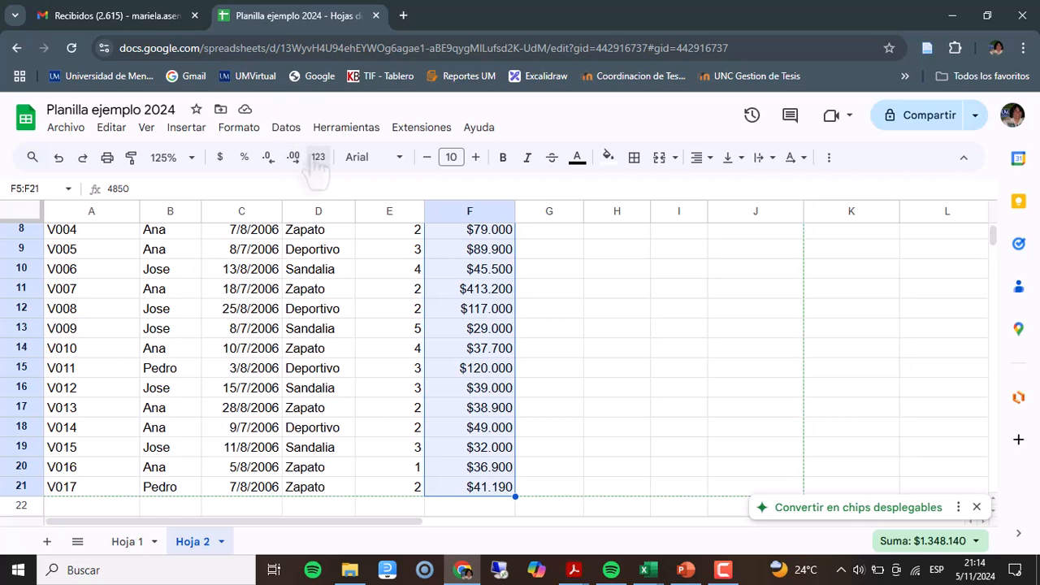
Apply the Contabilidad format to the unit prices in F5:F21 and review the column
{"action": "left_click", "coordinate": [318, 157]}
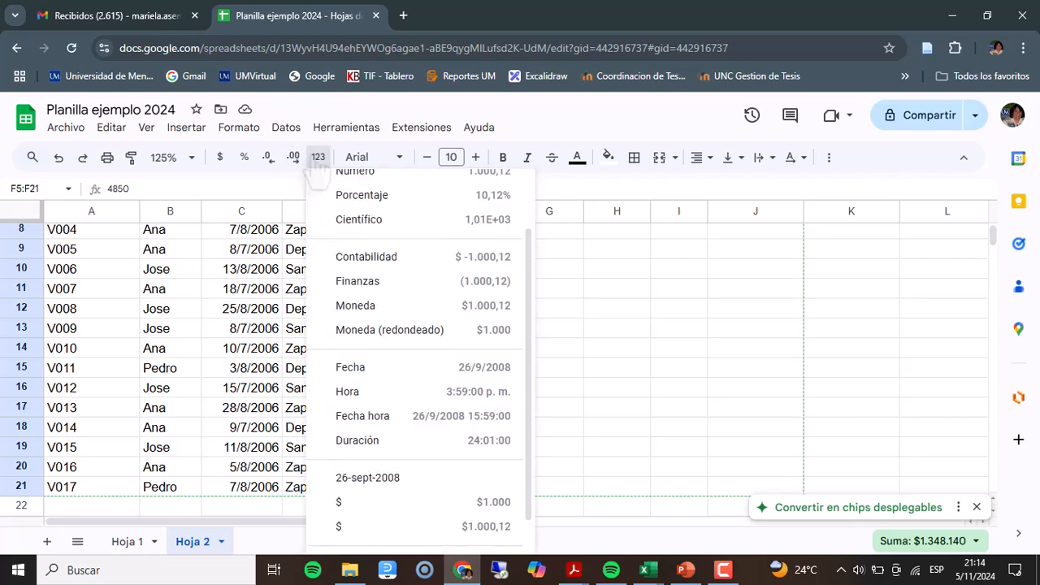
{"action": "left_click", "coordinate": [389, 264]}
{"action": "scroll", "coordinate": [512, 460], "scroll_direction": "up", "scroll_amount": 3}
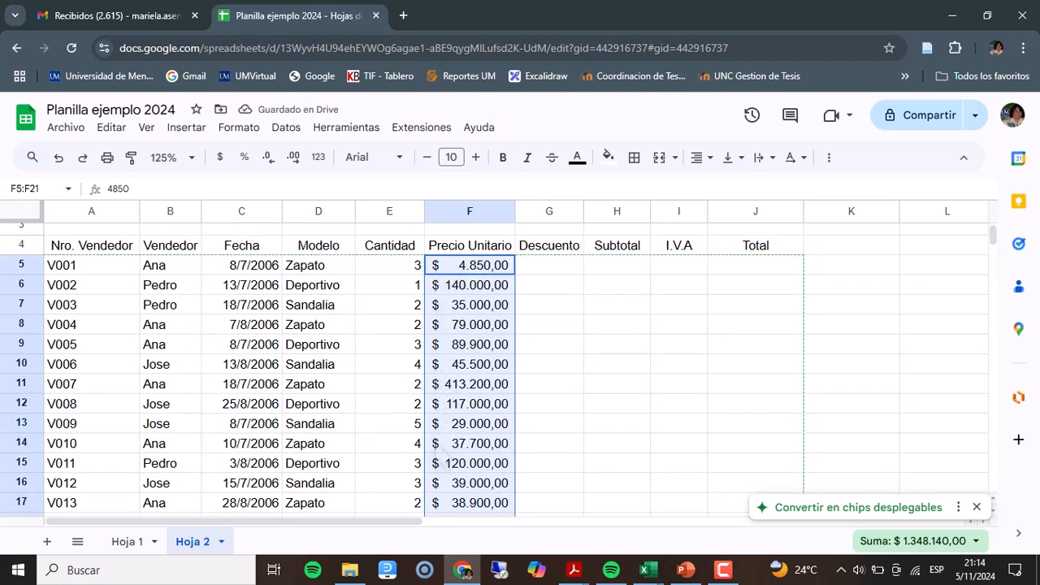
{"action": "scroll", "coordinate": [441, 497], "scroll_direction": "down", "scroll_amount": 2}
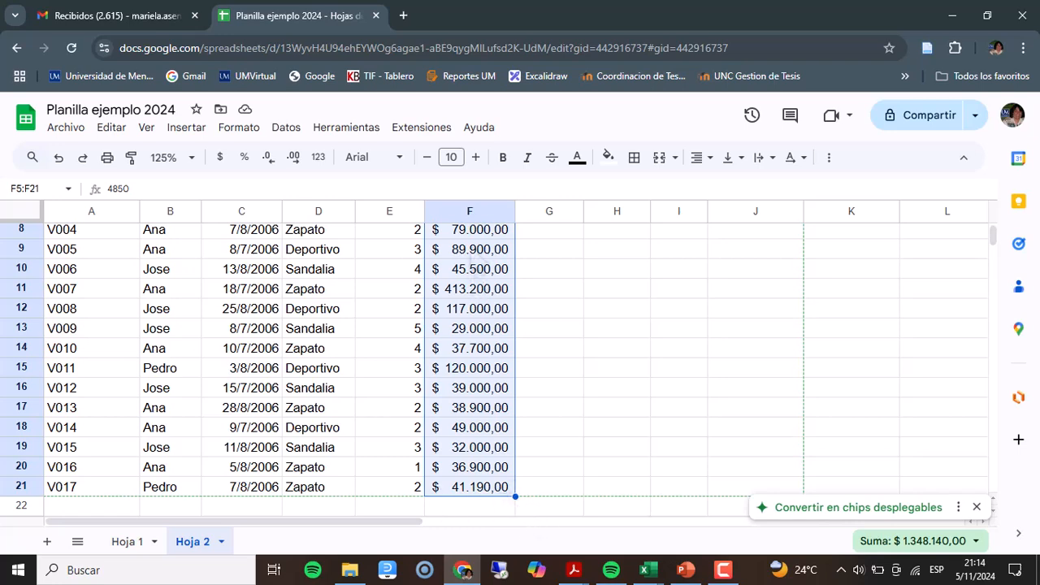
{"action": "scroll", "coordinate": [476, 266], "scroll_direction": "up", "scroll_amount": 2}
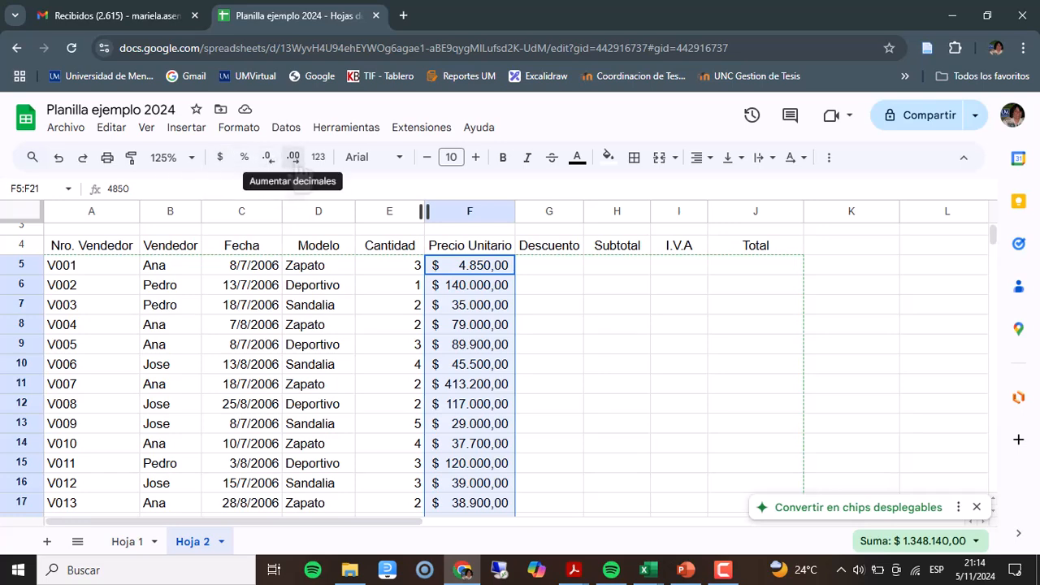
Increase the decimals of the unit prices in F5:F21, and reduce them to one decimal place
{"action": "left_click", "coordinate": [294, 159]}
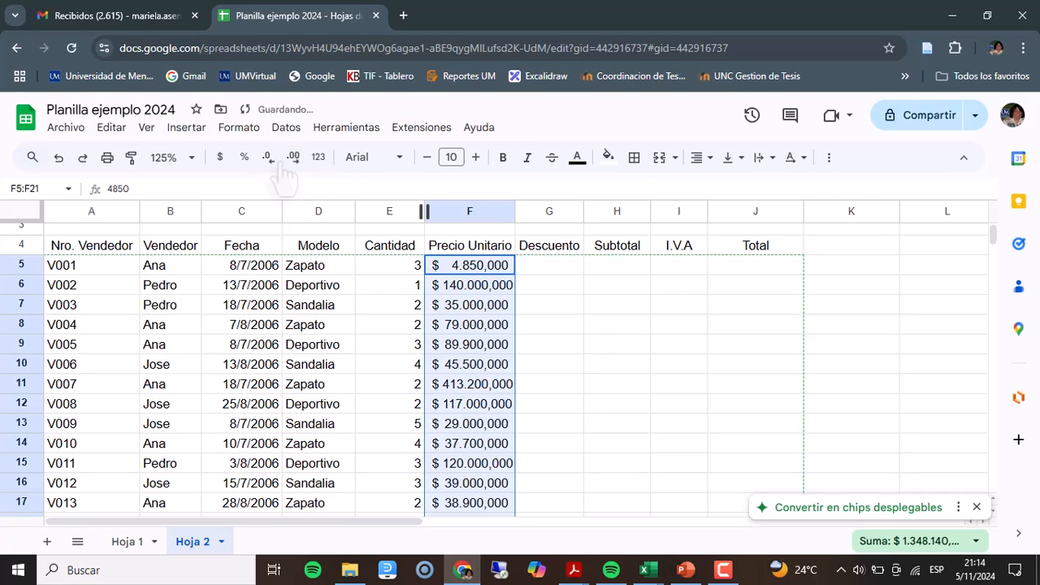
{"action": "left_click", "coordinate": [271, 159]}
{"action": "left_click", "coordinate": [270, 159]}
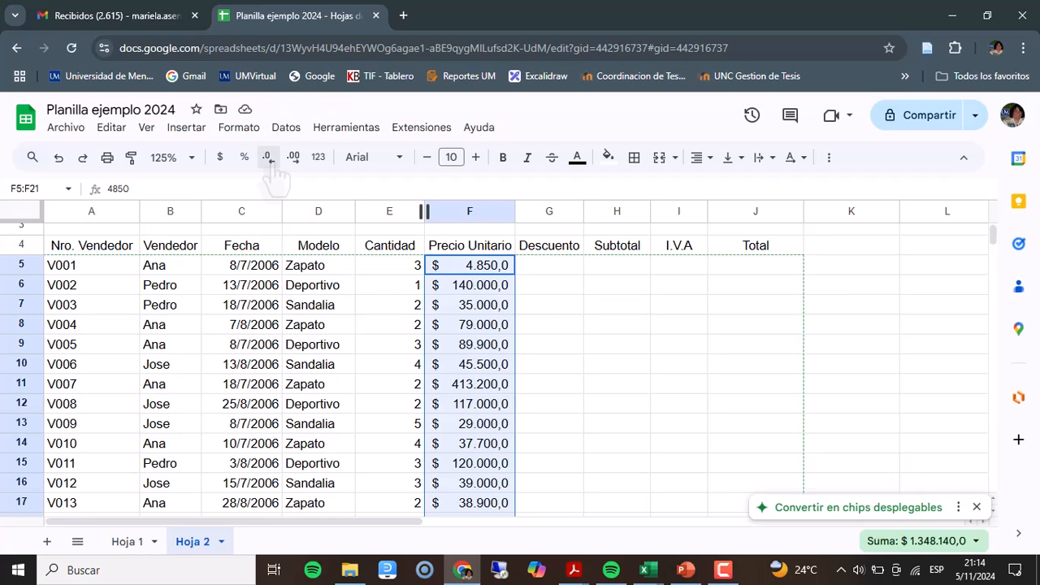
Apply a custom date format to C5:C21 with a leading-zero day, abbreviated month and four-digit year separated by hyphens
{"action": "left_click_drag", "start_coordinate": [241, 265], "coordinate": [244, 477]}
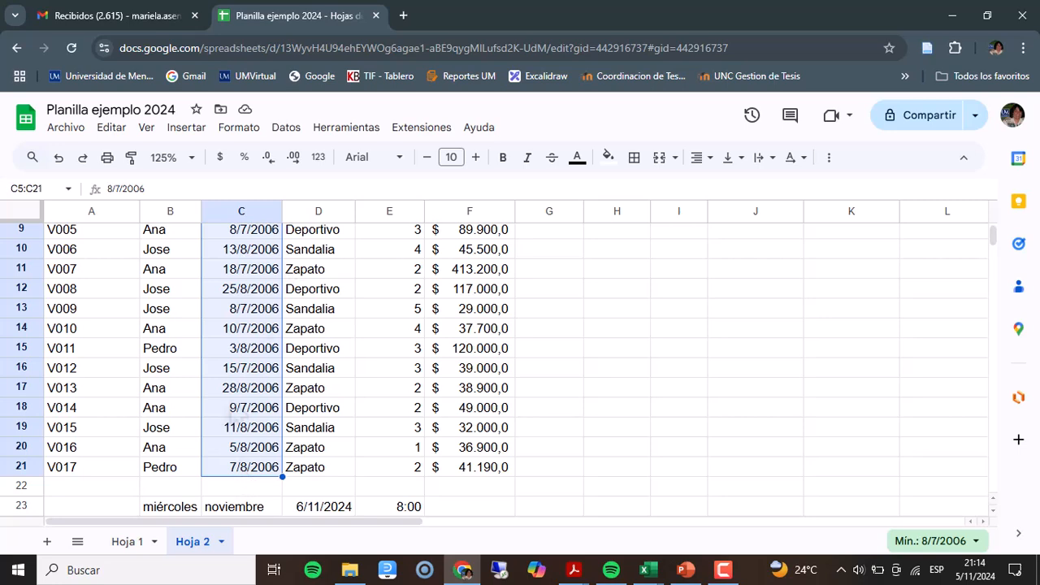
{"action": "left_click", "coordinate": [317, 157]}
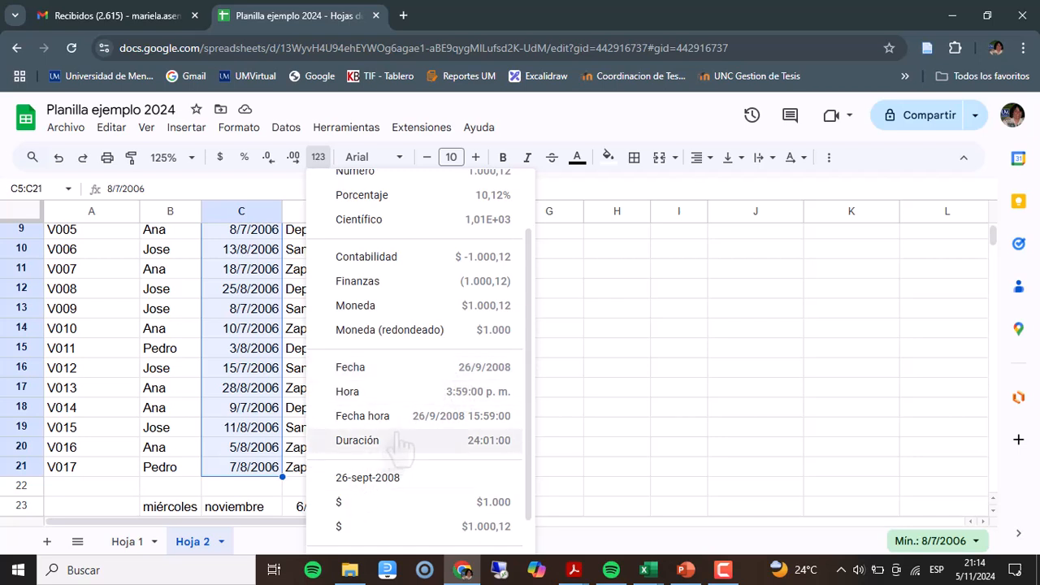
{"action": "scroll", "coordinate": [400, 439], "scroll_direction": "down", "scroll_amount": 1}
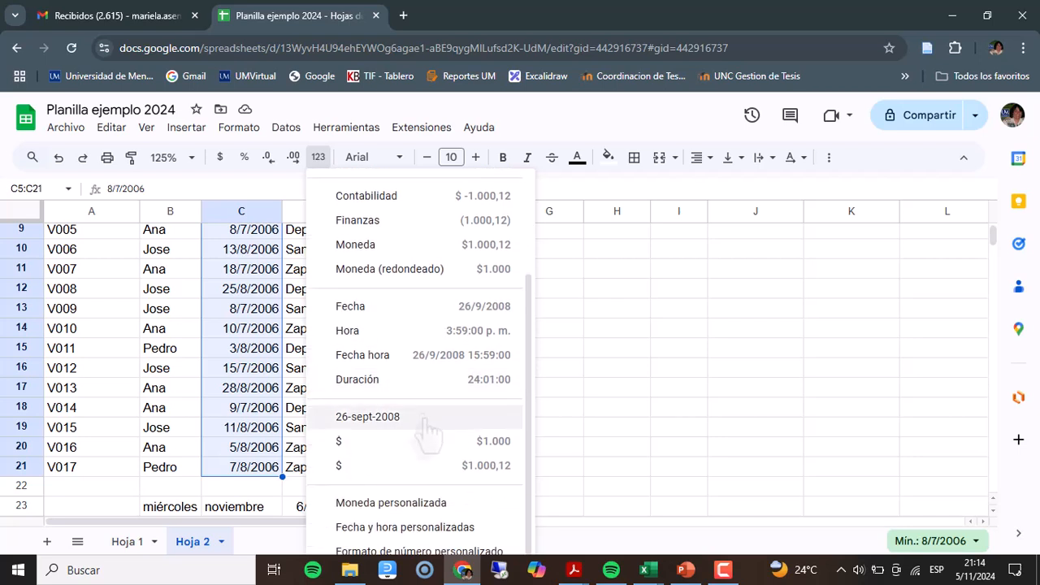
{"action": "left_click", "coordinate": [374, 529]}
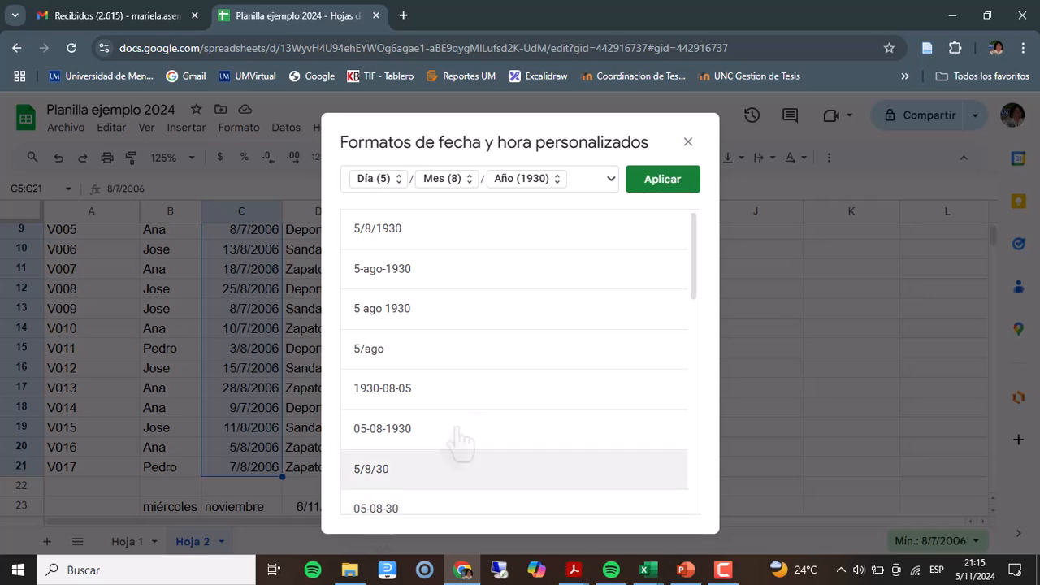
{"action": "left_click", "coordinate": [381, 277]}
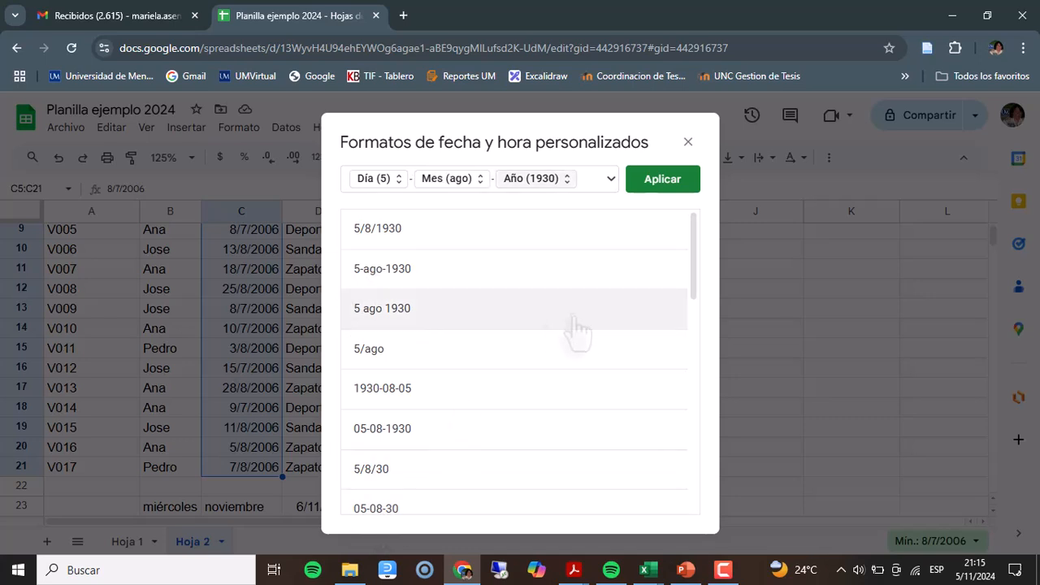
{"action": "left_click", "coordinate": [398, 182]}
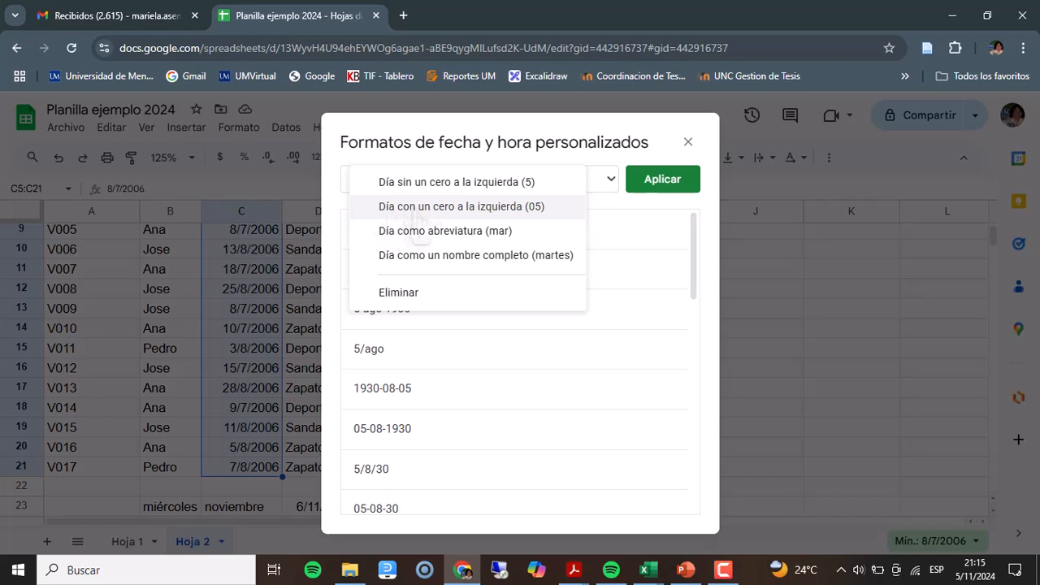
{"action": "left_click", "coordinate": [426, 208]}
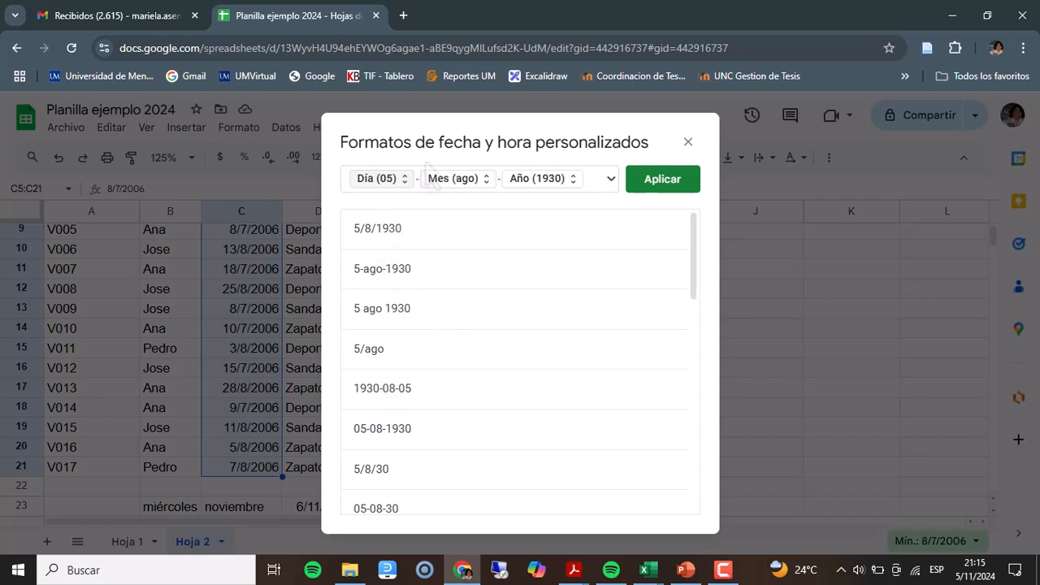
{"action": "left_click", "coordinate": [666, 180]}
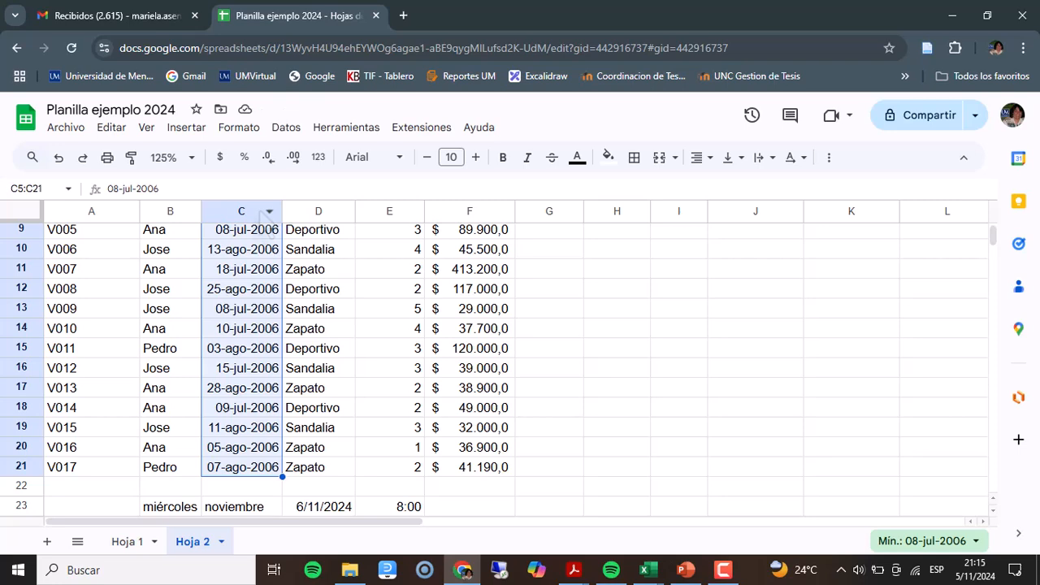
{"action": "scroll", "coordinate": [471, 376], "scroll_direction": "up", "scroll_amount": 2}
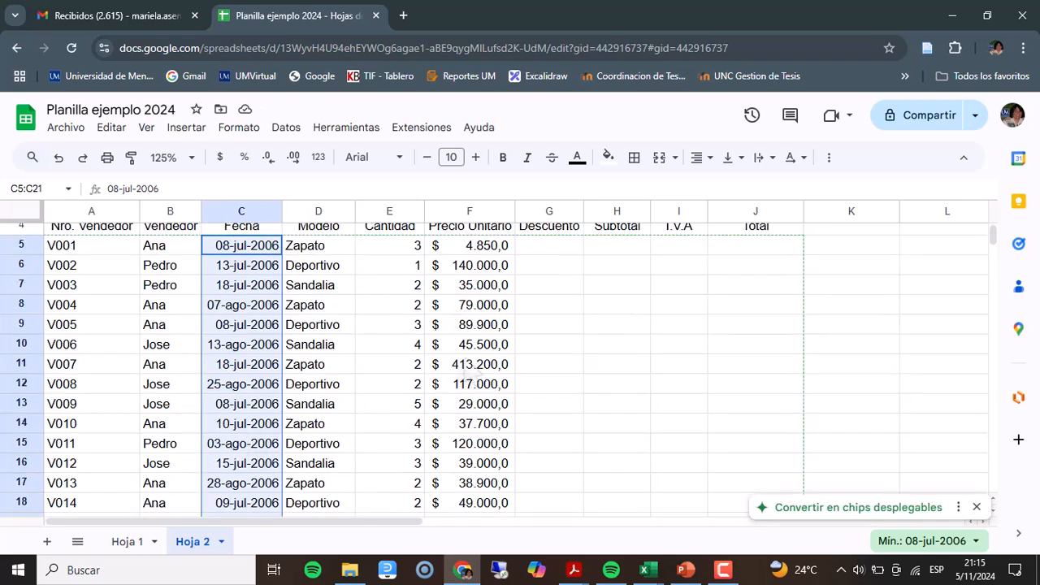
{"action": "scroll", "coordinate": [470, 382], "scroll_direction": "up", "scroll_amount": 1}
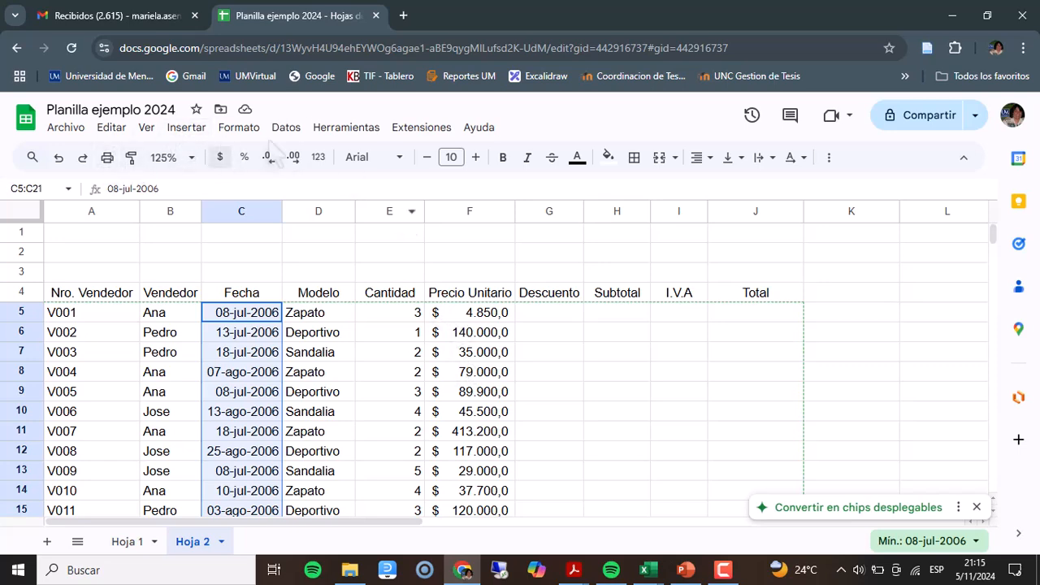
Review the number formats available for the dates, including the custom currency, date and number options
{"action": "left_click", "coordinate": [238, 130]}
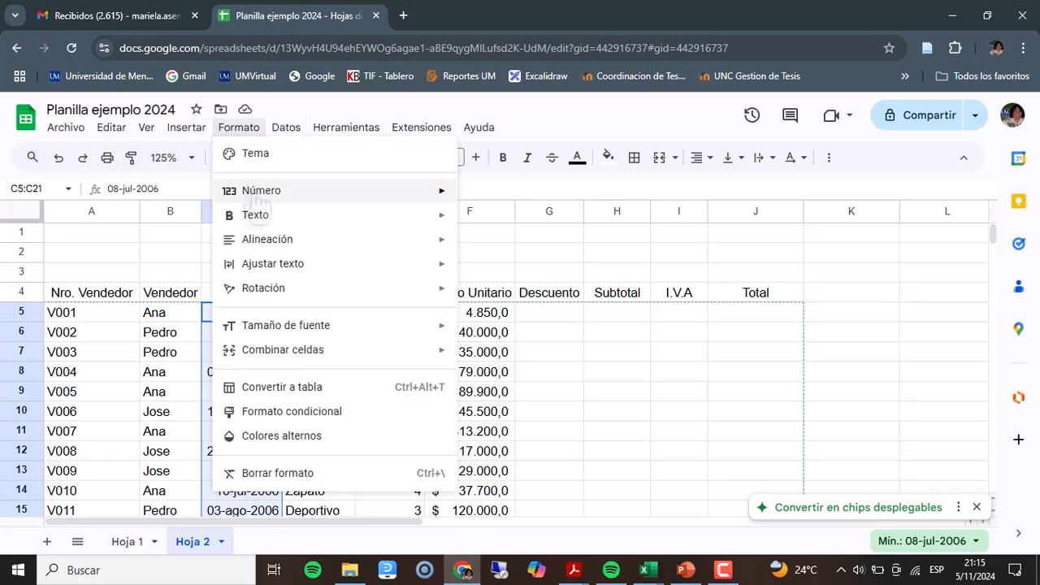
{"action": "mouse_move", "coordinate": [260, 195]}
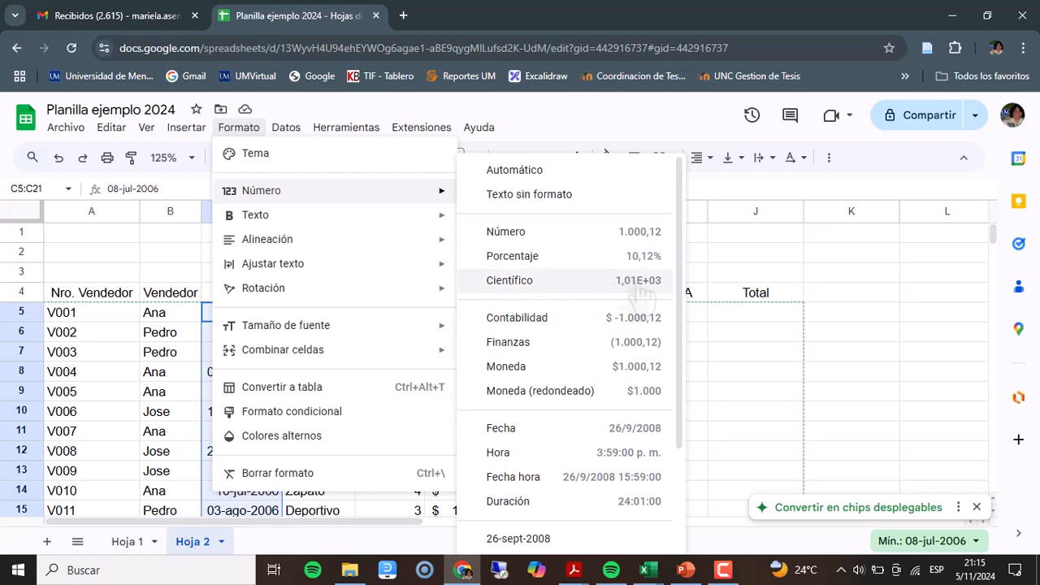
{"action": "scroll", "coordinate": [644, 290], "scroll_direction": "down", "scroll_amount": 1}
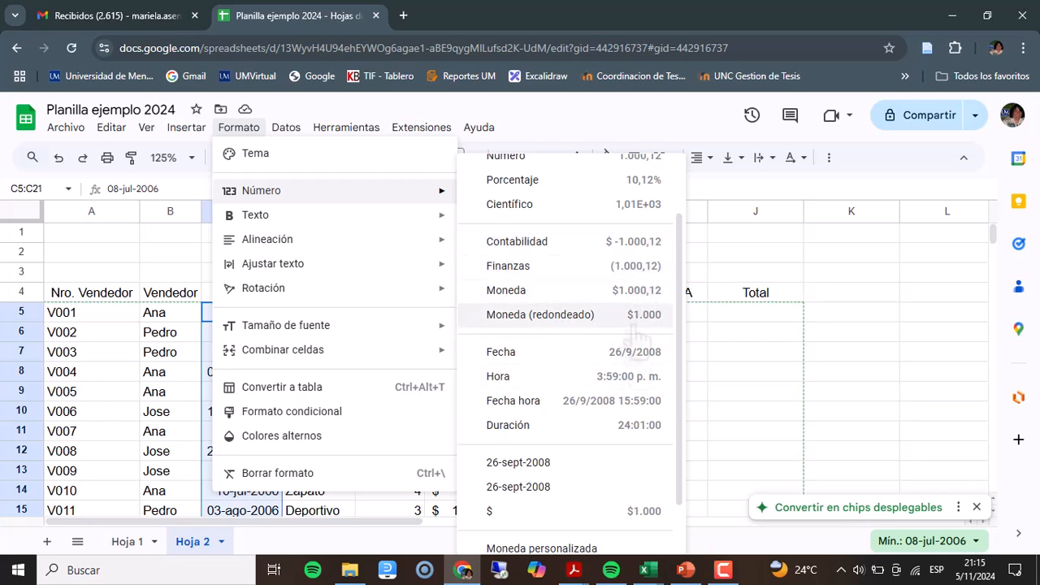
{"action": "scroll", "coordinate": [635, 325], "scroll_direction": "down", "scroll_amount": 1}
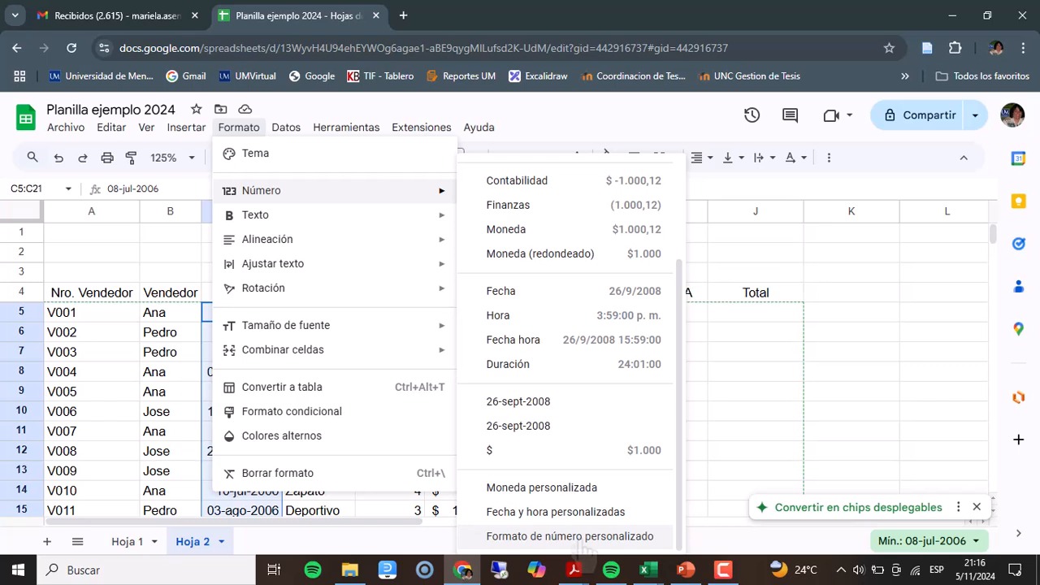
{"action": "scroll", "coordinate": [585, 551], "scroll_direction": "up", "scroll_amount": 2}
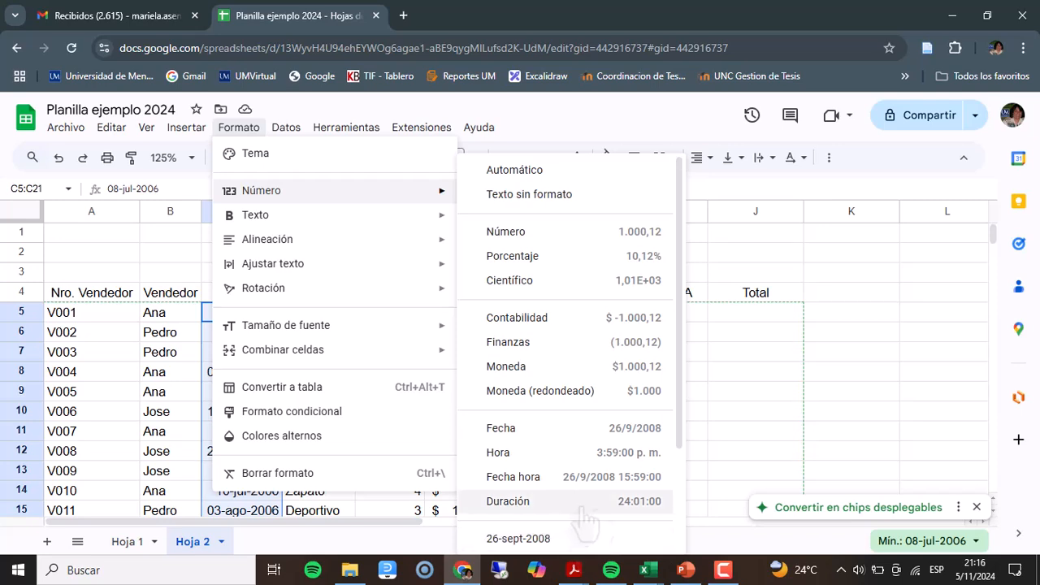
{"action": "left_click", "coordinate": [238, 133]}
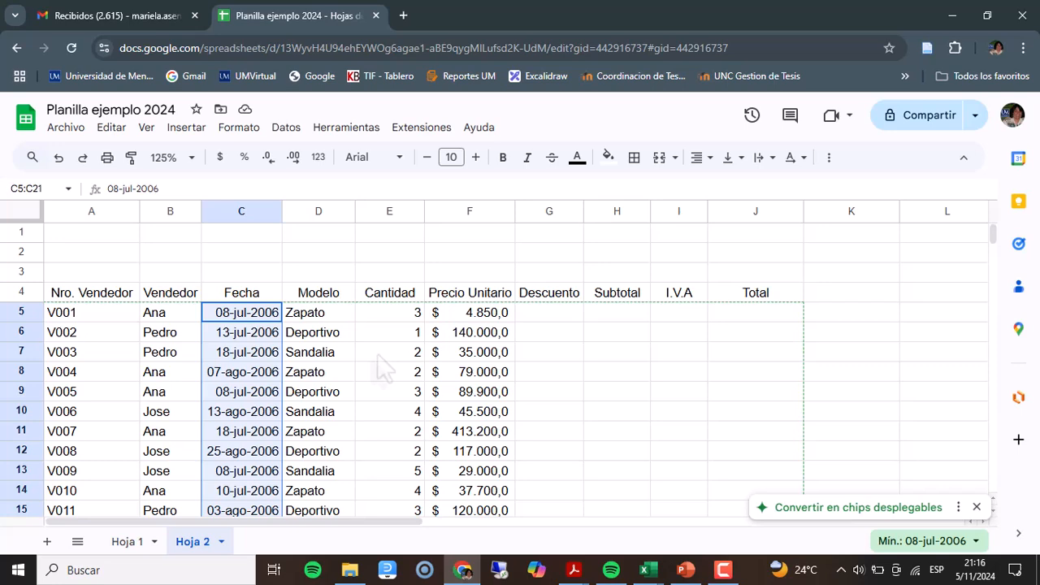
Start a formula in cell F23 below the unit prices and dismiss the suggested SUM(F5:F21)
{"action": "scroll", "coordinate": [542, 319], "scroll_direction": "down", "scroll_amount": 2}
{"action": "scroll", "coordinate": [542, 318], "scroll_direction": "up", "scroll_amount": 2}
{"action": "scroll", "coordinate": [674, 366], "scroll_direction": "down", "scroll_amount": 5}
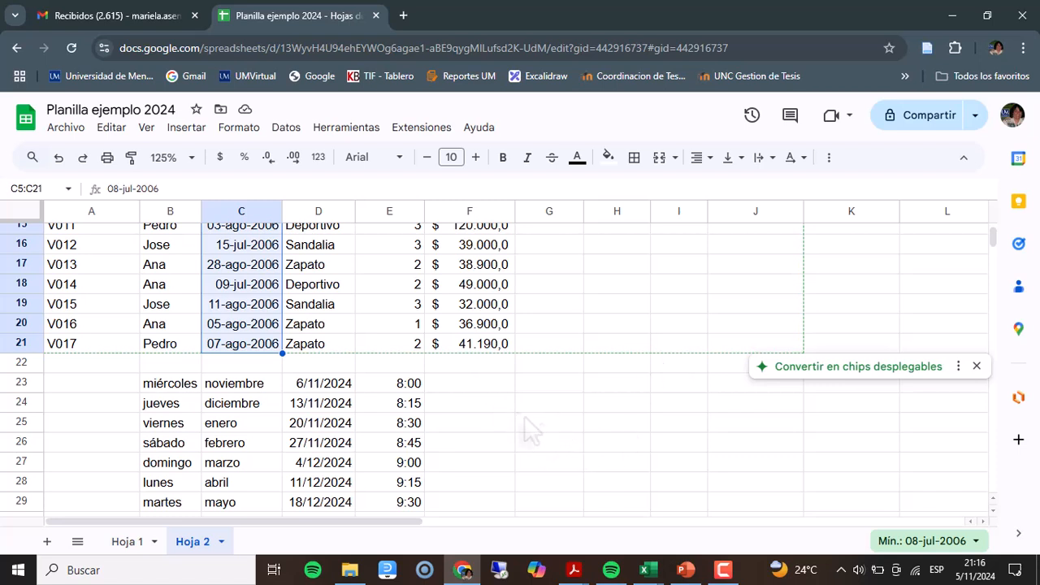
{"action": "left_click", "coordinate": [530, 382]}
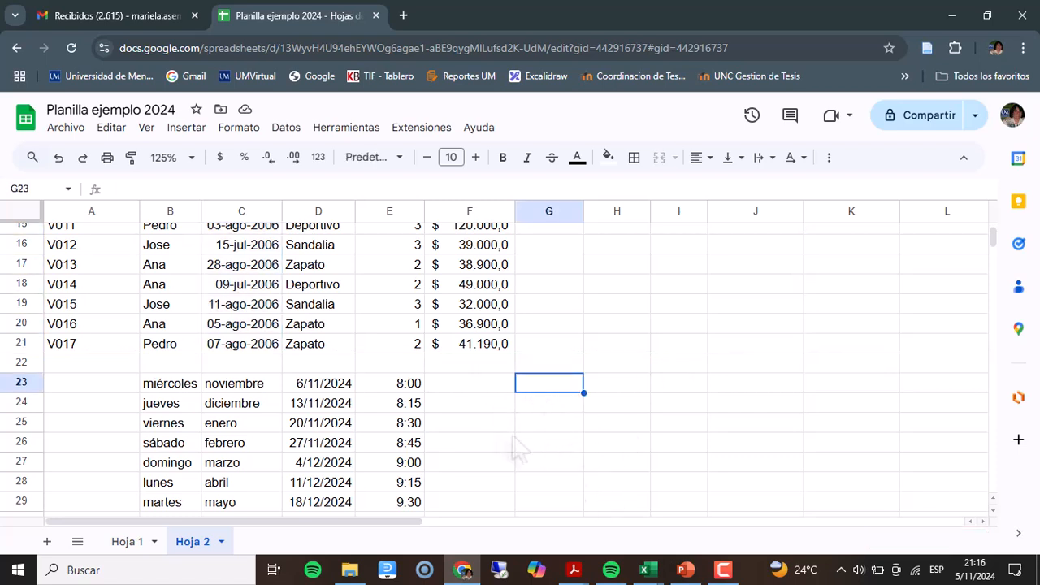
{"action": "left_click", "coordinate": [498, 388]}
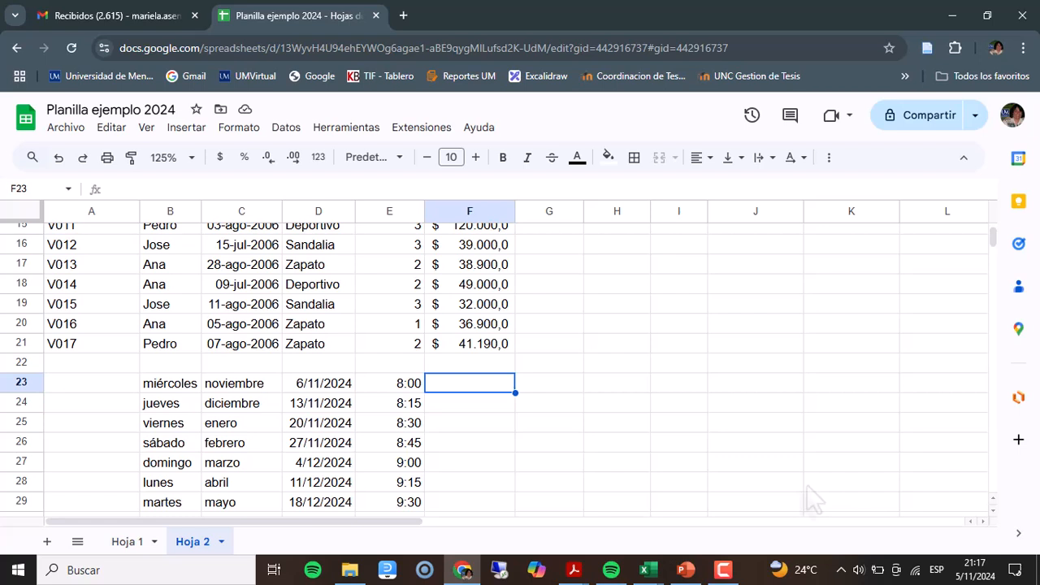
{"action": "type", "text": "="}
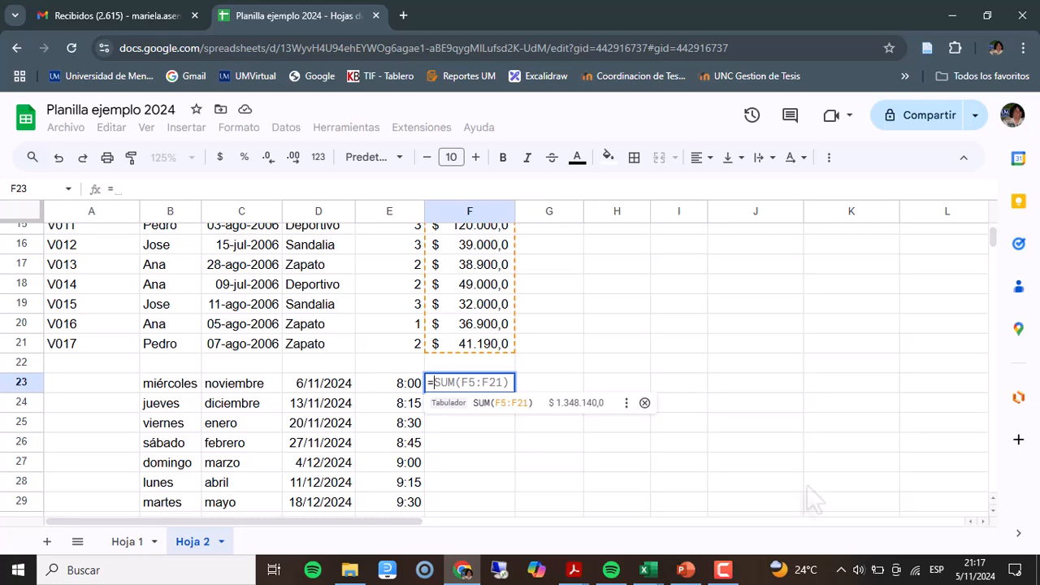
{"action": "scroll", "coordinate": [668, 301], "scroll_direction": "up", "scroll_amount": 3}
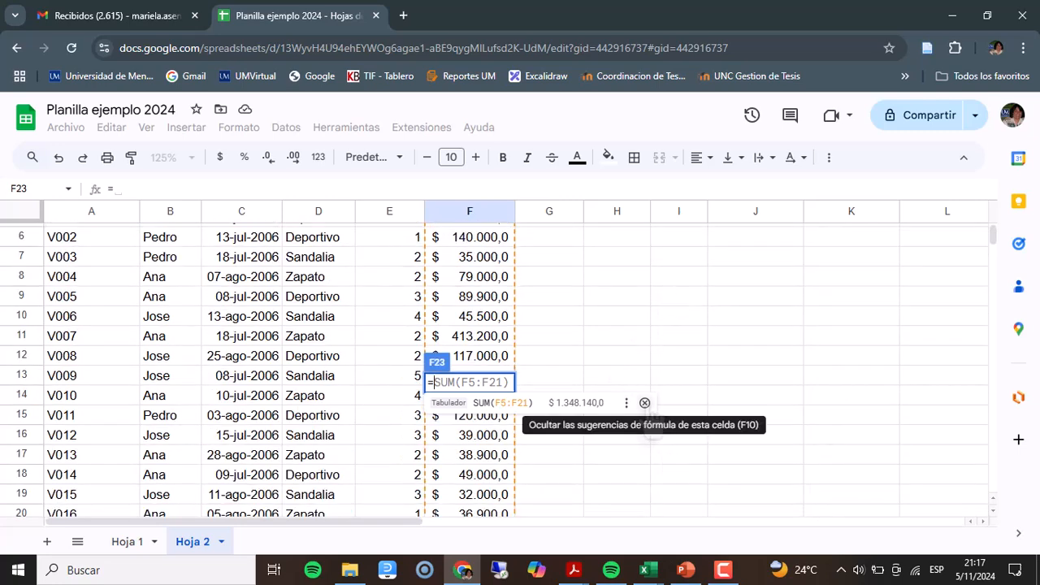
{"action": "left_click", "coordinate": [644, 403]}
{"action": "scroll", "coordinate": [656, 324], "scroll_direction": "up", "scroll_amount": 2}
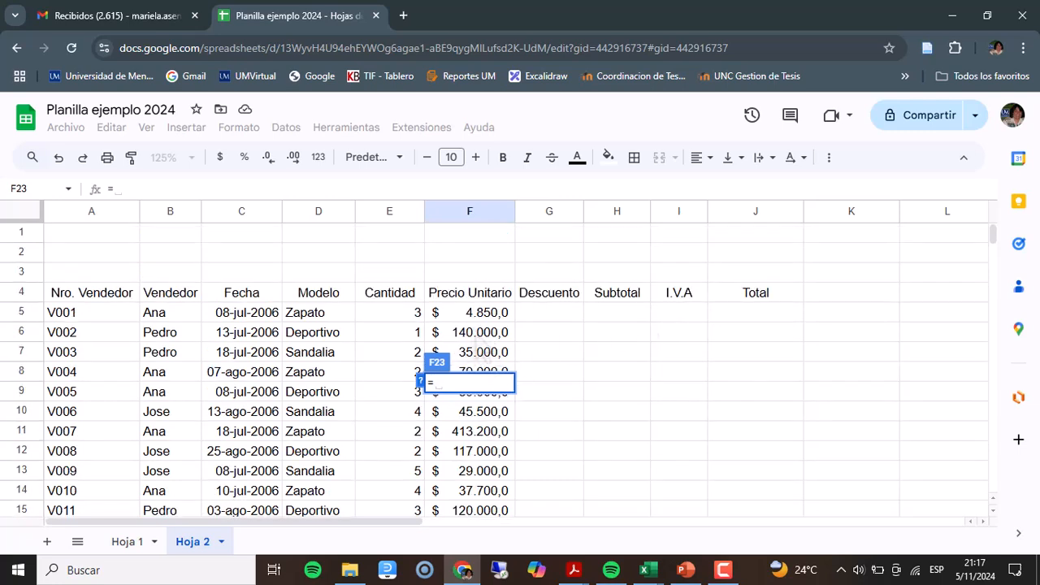
Complete the F23 formula as =F6+F7+F15+F21 to add the four unit prices
{"action": "left_click", "coordinate": [476, 335]}
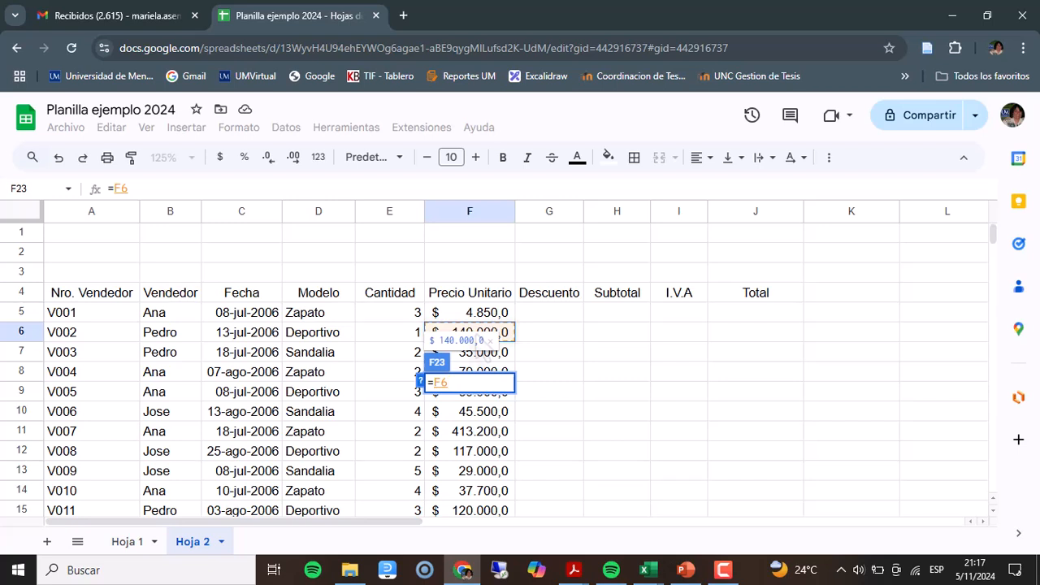
{"action": "type", "text": "+"}
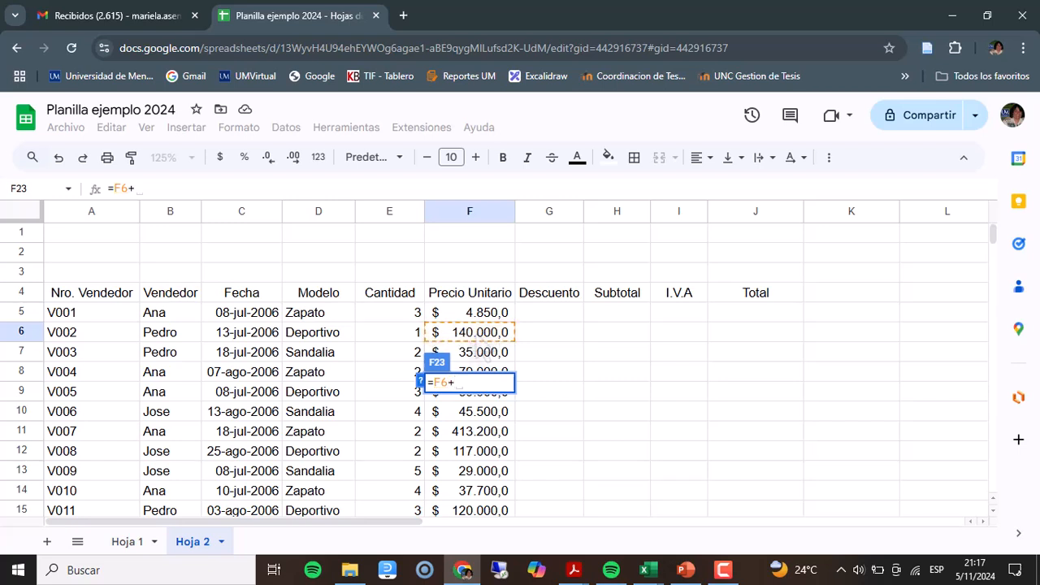
{"action": "left_click", "coordinate": [478, 352]}
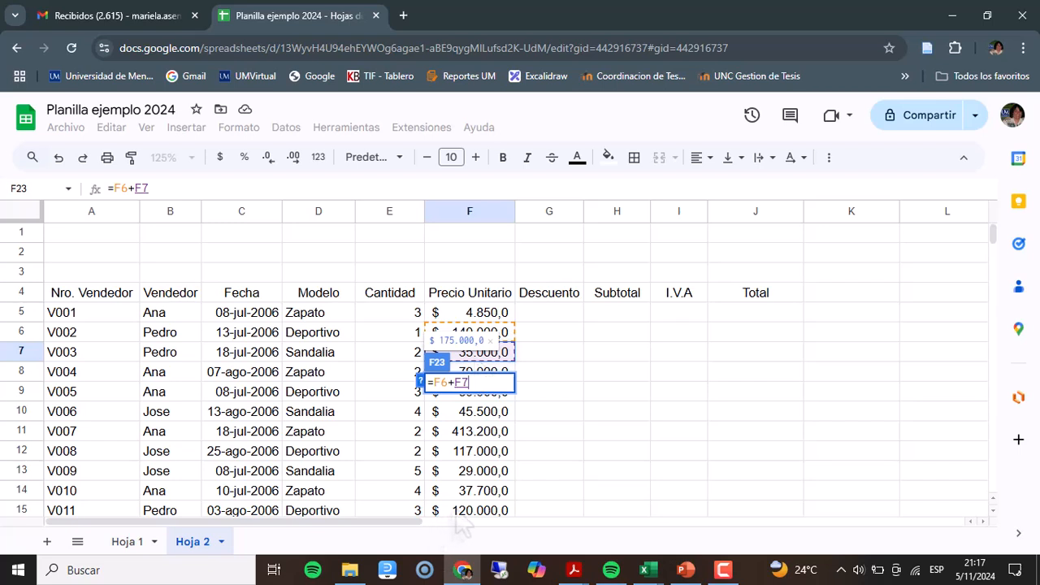
{"action": "type", "text": "+"}
{"action": "left_click", "coordinate": [458, 519]}
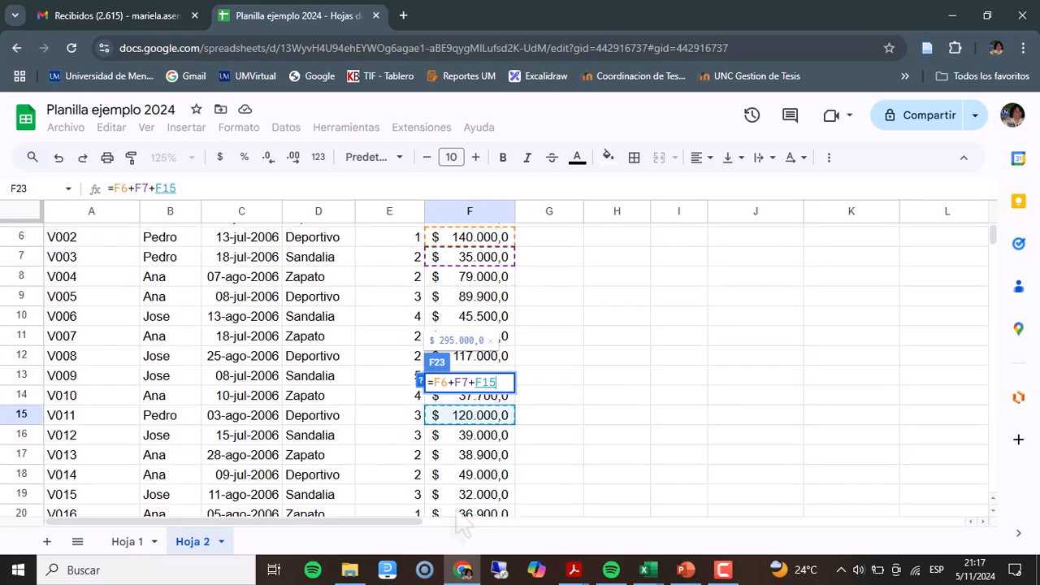
{"action": "scroll", "coordinate": [462, 524], "scroll_direction": "down", "scroll_amount": 2}
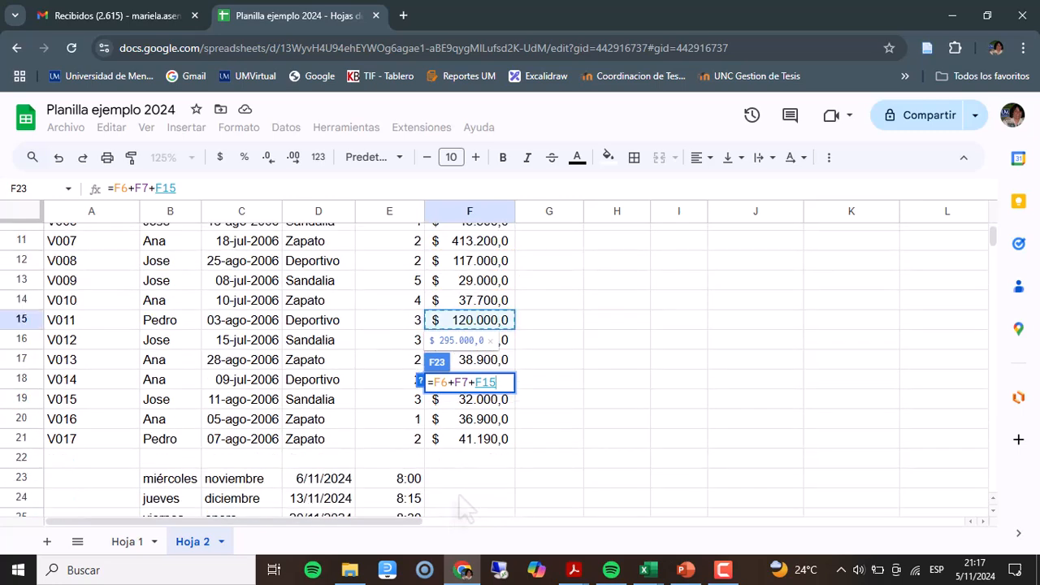
{"action": "type", "text": "+"}
{"action": "left_click", "coordinate": [465, 443]}
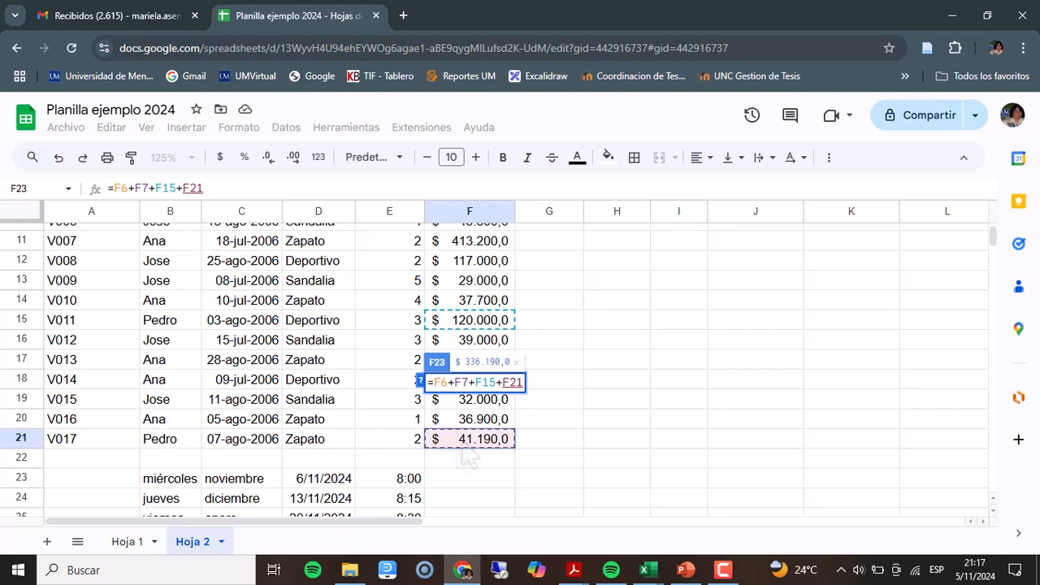
{"action": "key", "text": "Return"}
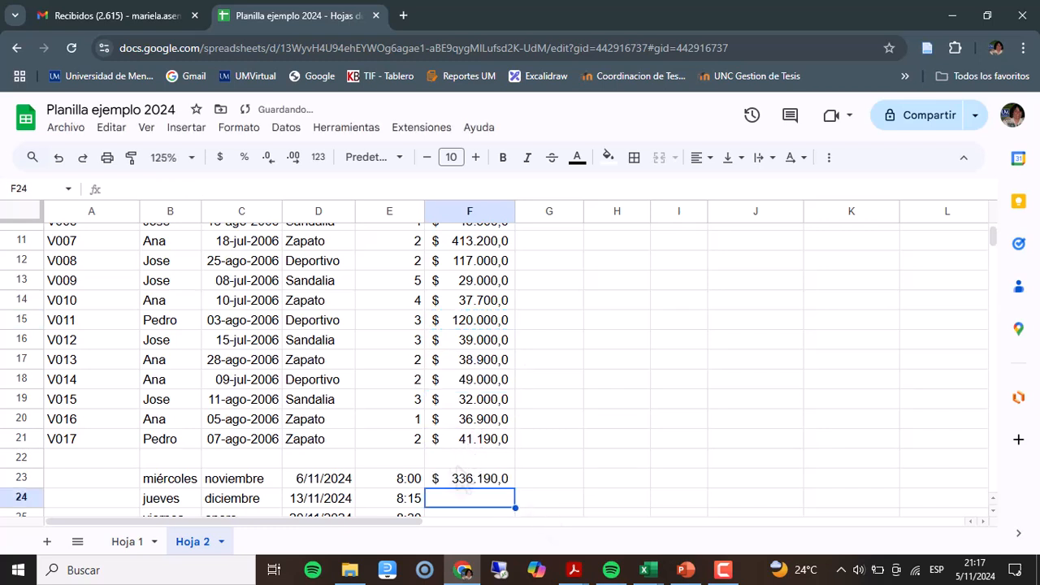
Inspect the formula in F23 and the unit price cells it references, leaving it unedited
{"action": "left_click", "coordinate": [467, 483]}
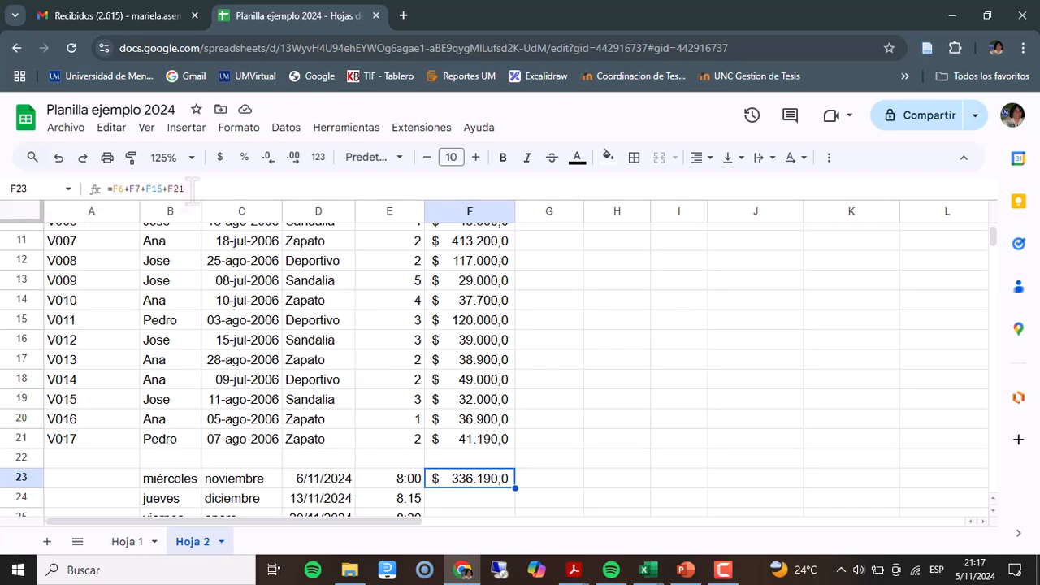
{"action": "left_click", "coordinate": [116, 190]}
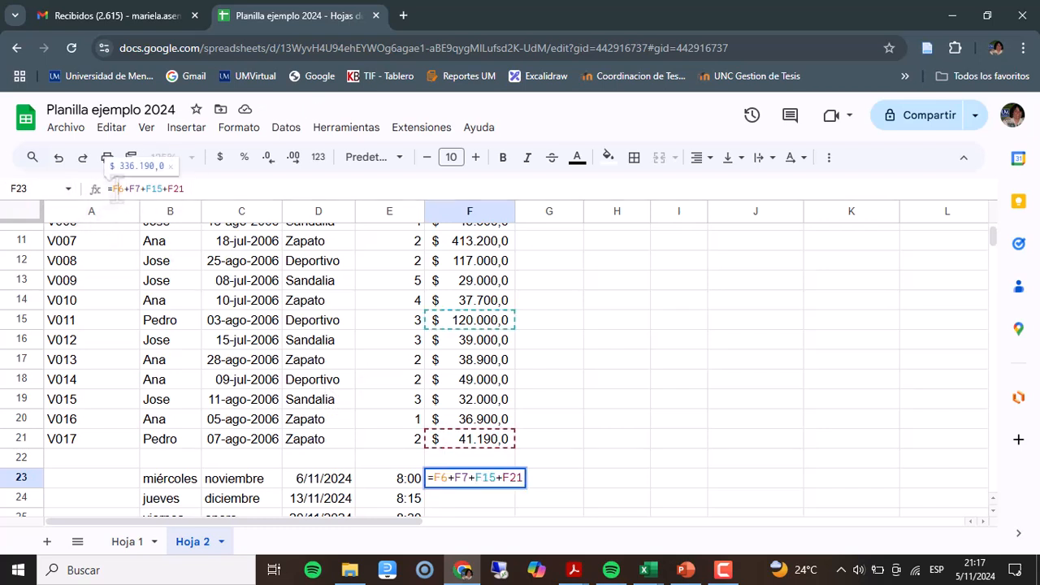
{"action": "scroll", "coordinate": [740, 385], "scroll_direction": "up", "scroll_amount": 4}
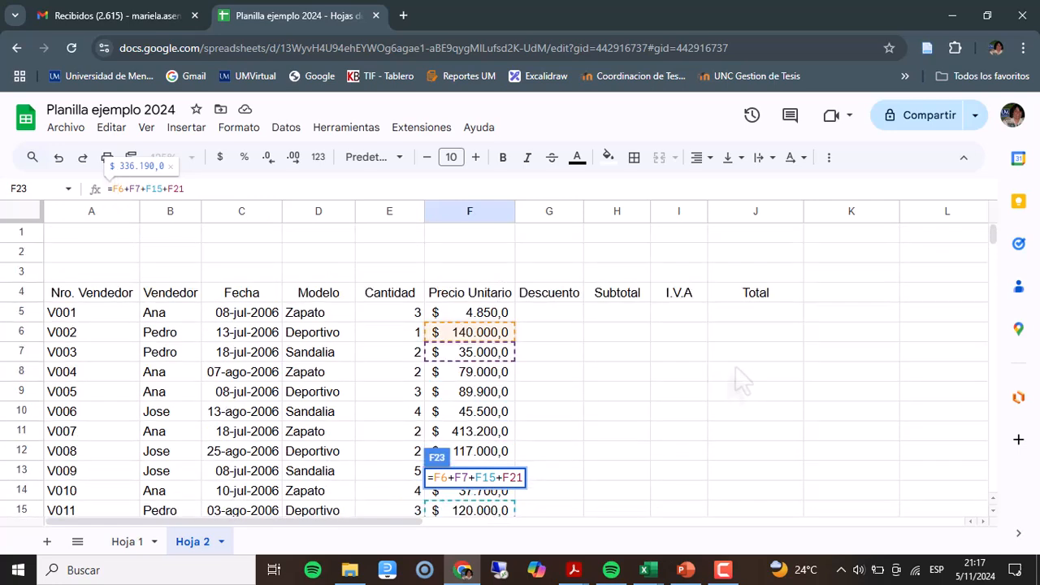
{"action": "key", "text": "Escape"}
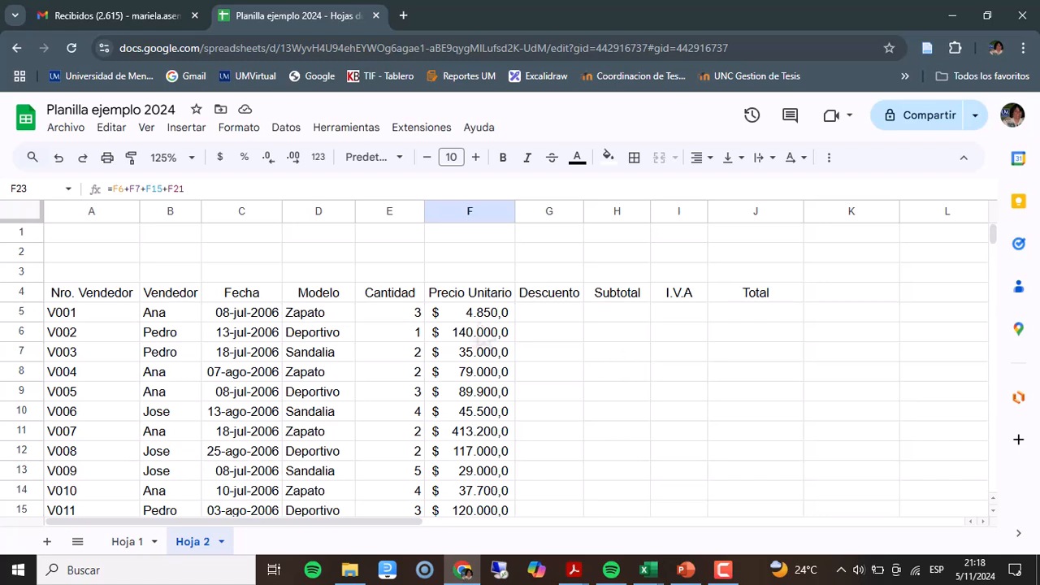
Set the unit price in F6 to 840000 and check the recalculated formula in F23
{"action": "left_click", "coordinate": [477, 336]}
{"action": "left_click", "coordinate": [111, 189]}
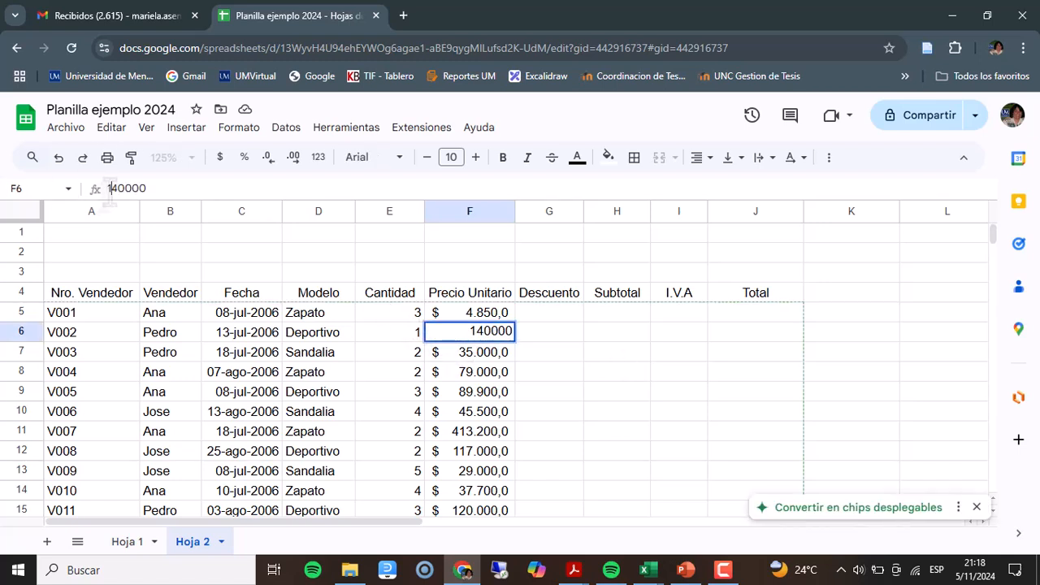
{"action": "key", "text": "BackSpace"}
{"action": "type", "text": "8"}
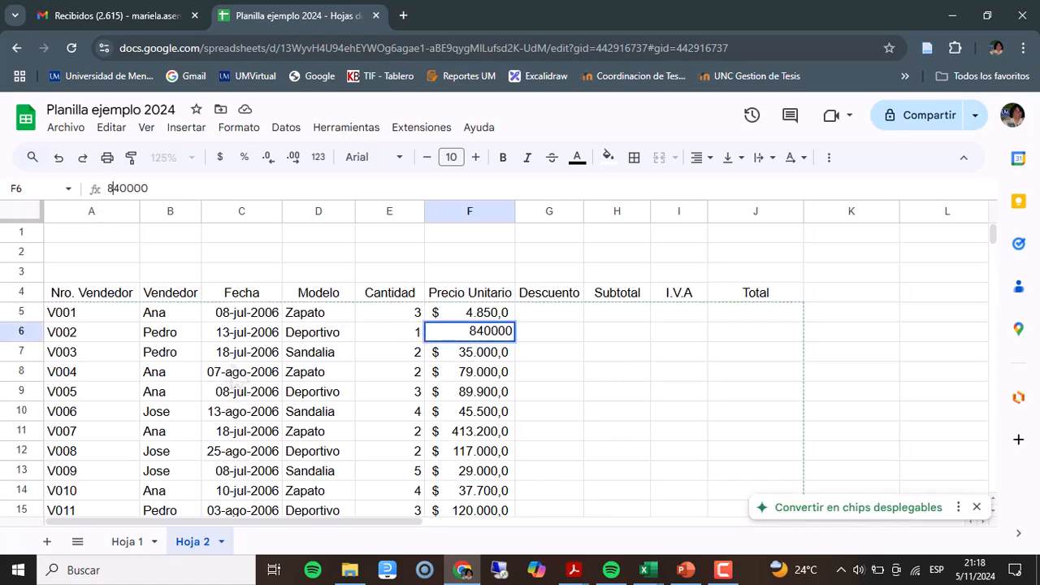
{"action": "scroll", "coordinate": [727, 402], "scroll_direction": "down", "scroll_amount": 3}
{"action": "scroll", "coordinate": [727, 402], "scroll_direction": "down", "scroll_amount": 1}
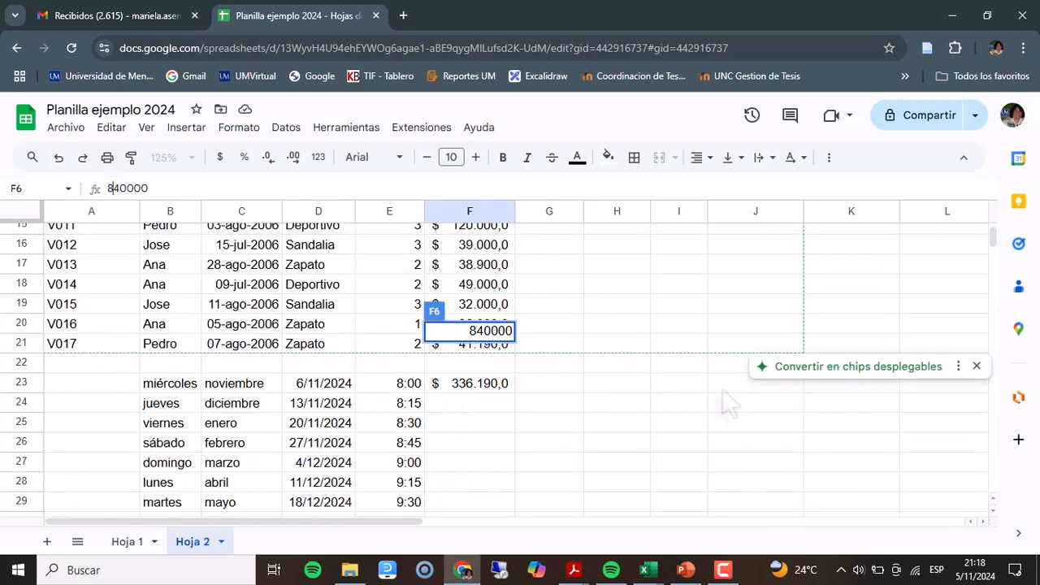
{"action": "key", "text": "Return"}
{"action": "scroll", "coordinate": [727, 402], "scroll_direction": "down", "scroll_amount": 6}
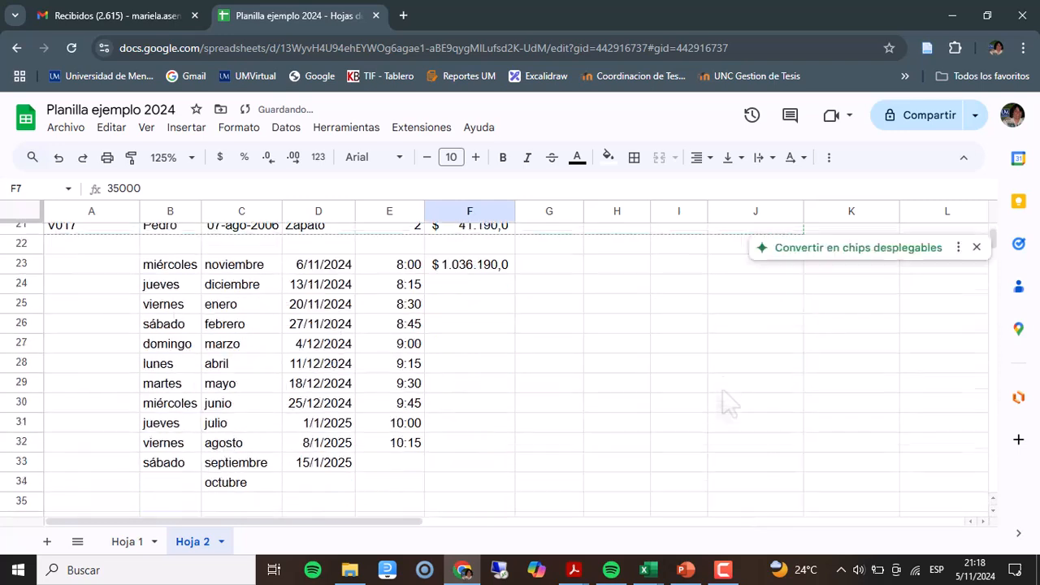
{"action": "scroll", "coordinate": [698, 410], "scroll_direction": "up", "scroll_amount": 3}
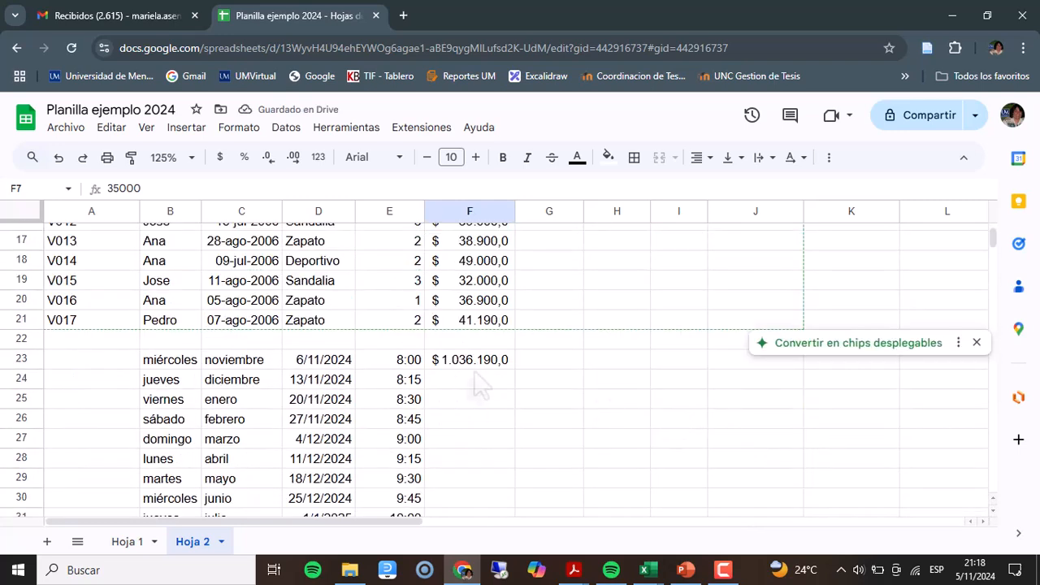
{"action": "scroll", "coordinate": [483, 375], "scroll_direction": "up", "scroll_amount": 5}
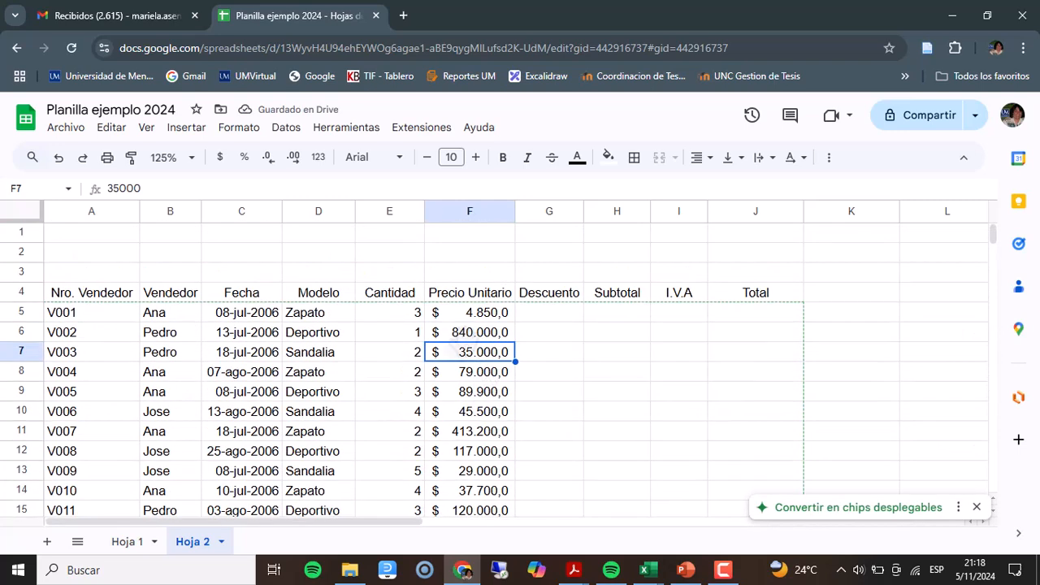
Set the unit price in F6 to 84000 and check the recalculated formula in F23
{"action": "key", "text": "Up"}
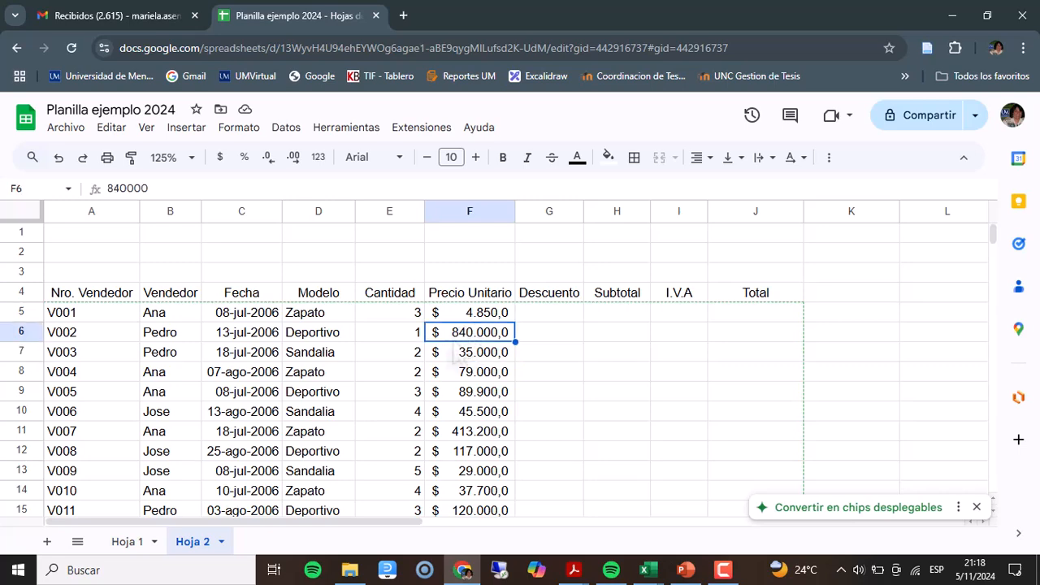
{"action": "left_click", "coordinate": [118, 188]}
{"action": "key", "text": "Delete"}
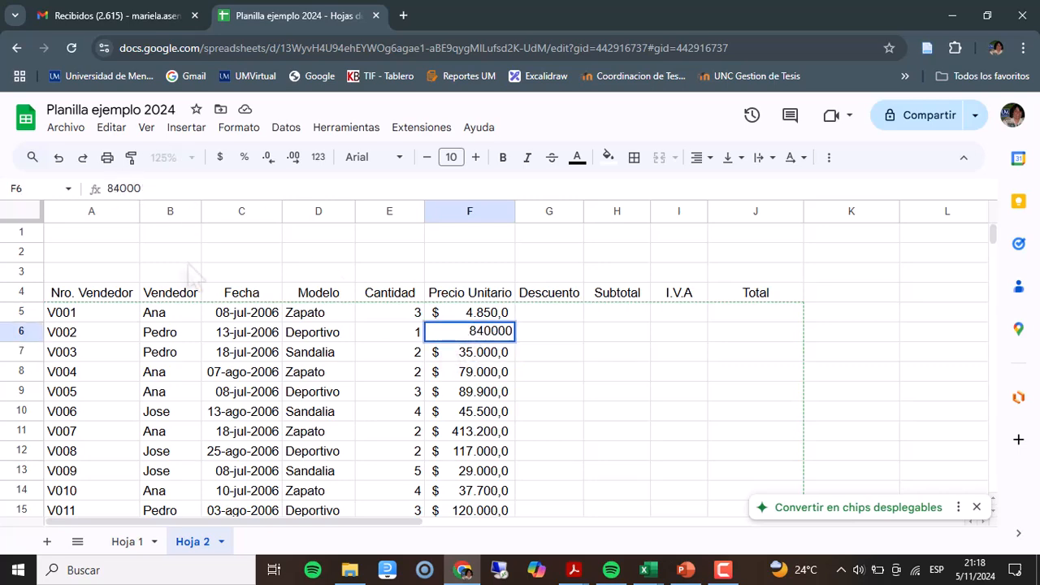
{"action": "key", "text": "Return"}
{"action": "scroll", "coordinate": [495, 383], "scroll_direction": "down", "scroll_amount": 8}
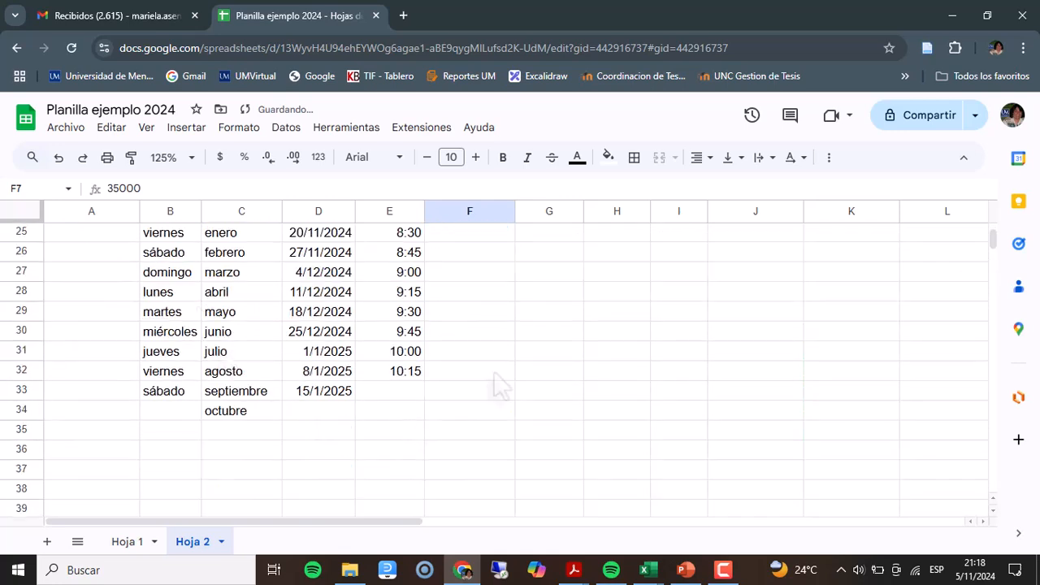
{"action": "scroll", "coordinate": [495, 382], "scroll_direction": "up", "scroll_amount": 5}
{"action": "left_click", "coordinate": [484, 481]}
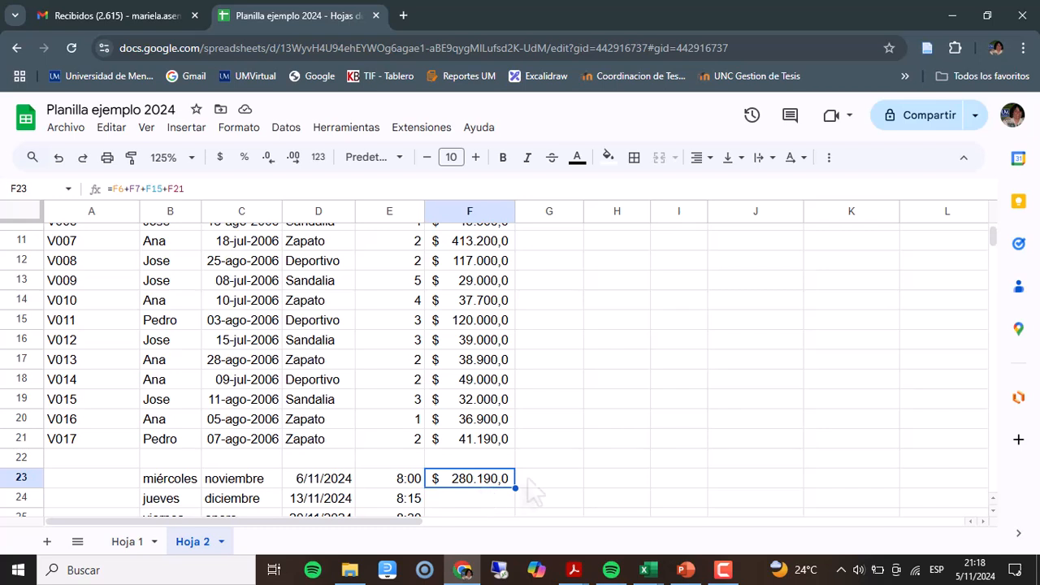
Try the constant-only formula =1+2 in G23, inspect it and clear the cell
{"action": "left_click", "coordinate": [572, 486]}
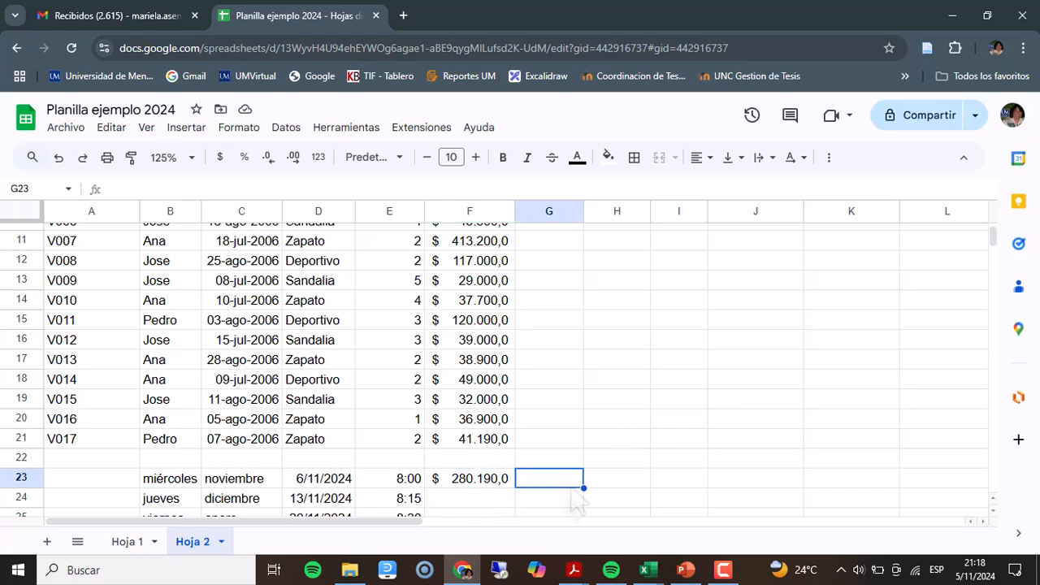
{"action": "type", "text": "=1+2"}
{"action": "key", "text": "Return"}
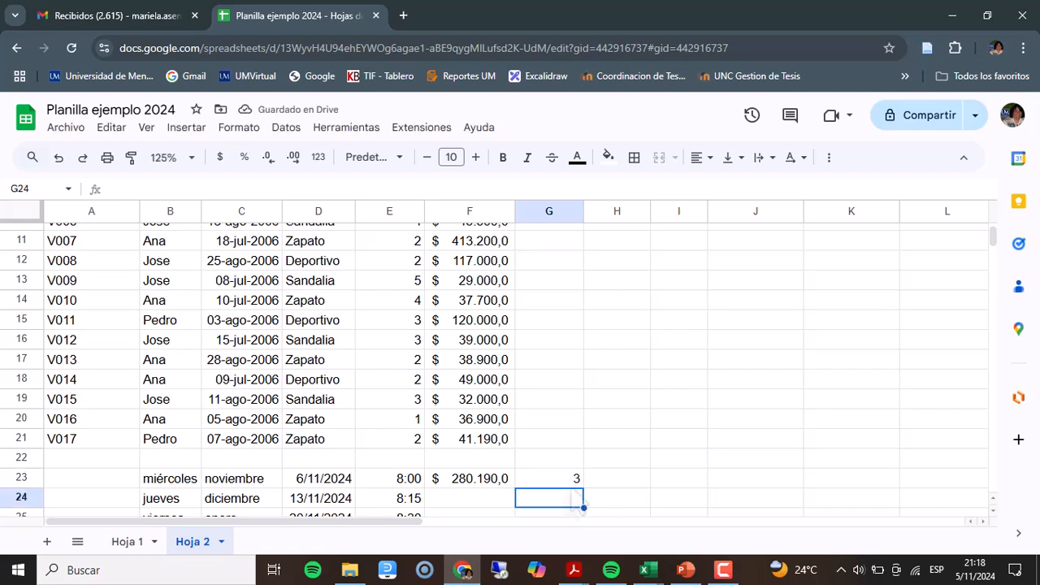
{"action": "left_click", "coordinate": [577, 479]}
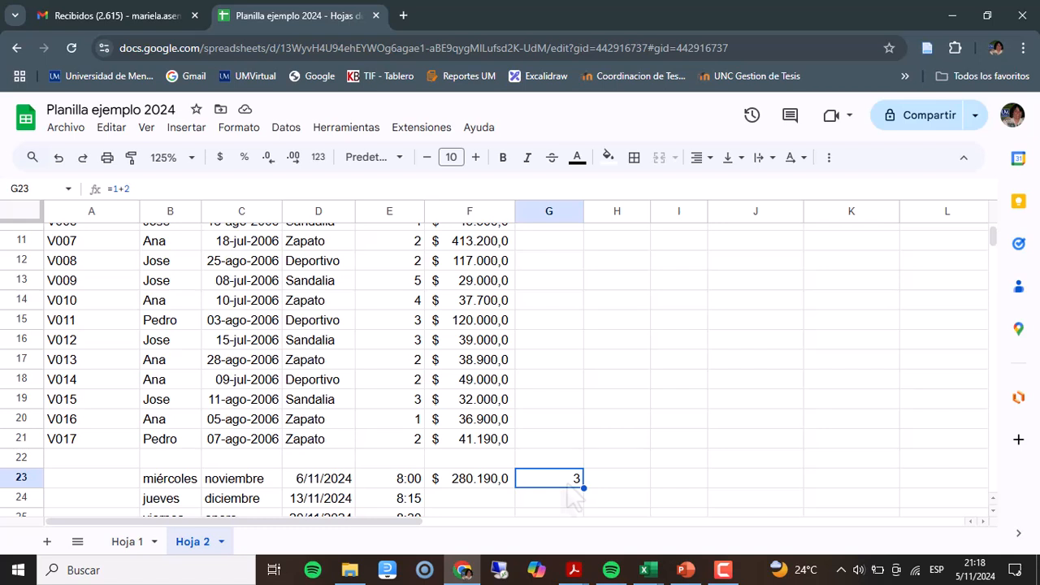
{"action": "key", "text": "Delete"}
Clear the unit price addition formula from F23
{"action": "left_click", "coordinate": [480, 486]}
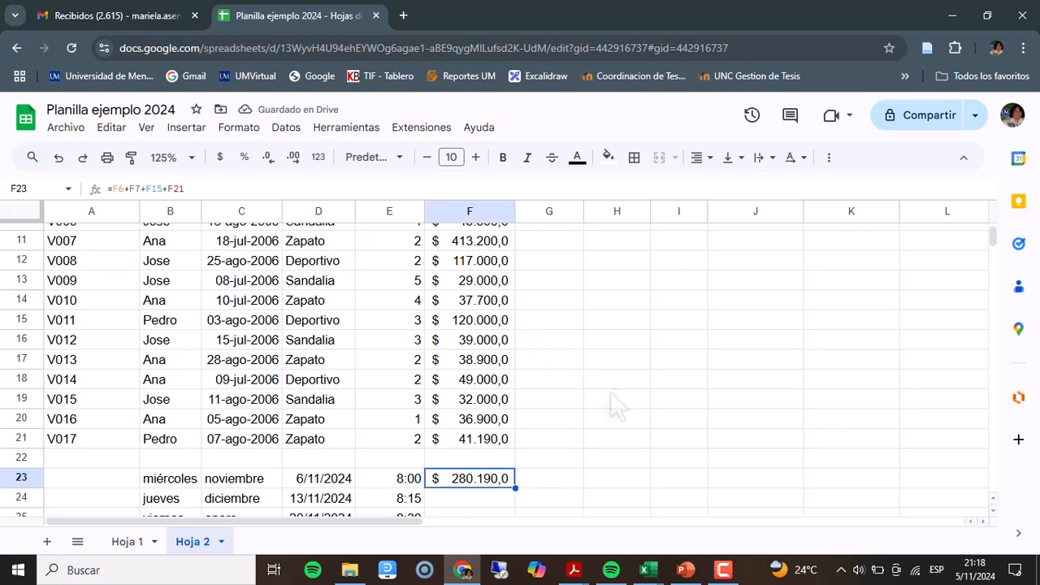
{"action": "scroll", "coordinate": [613, 406], "scroll_direction": "up", "scroll_amount": 5}
{"action": "scroll", "coordinate": [608, 414], "scroll_direction": "down", "scroll_amount": 4}
{"action": "key", "text": "Delete"}
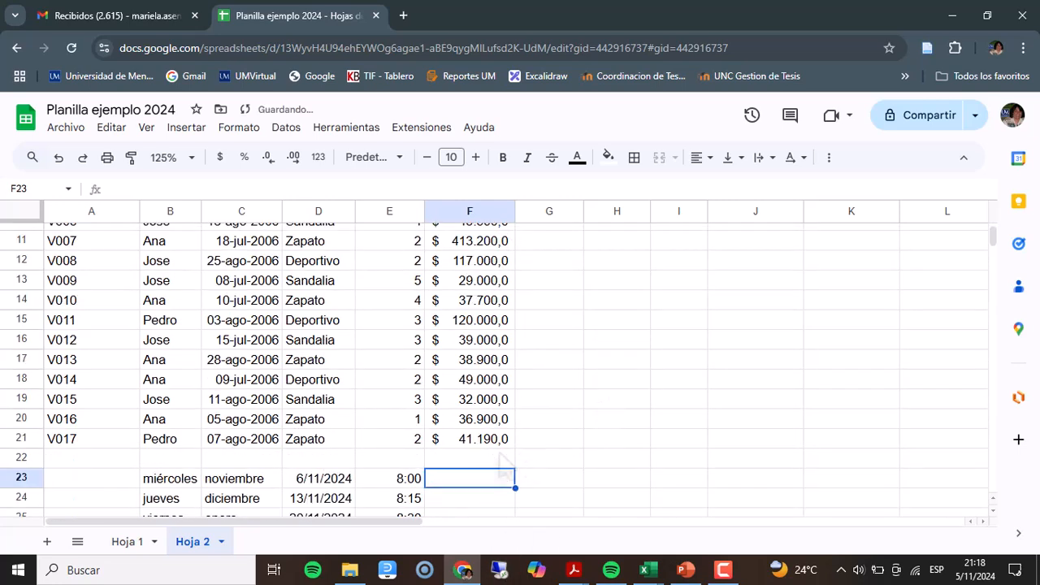
Total the unit prices in F22 with =SUMA(F5:F21) and reject the suggested autofill for the cells below
{"action": "left_click", "coordinate": [488, 458]}
{"action": "type", "text": "0"}
{"action": "key", "text": "BackSpace"}
{"action": "type", "text": "="}
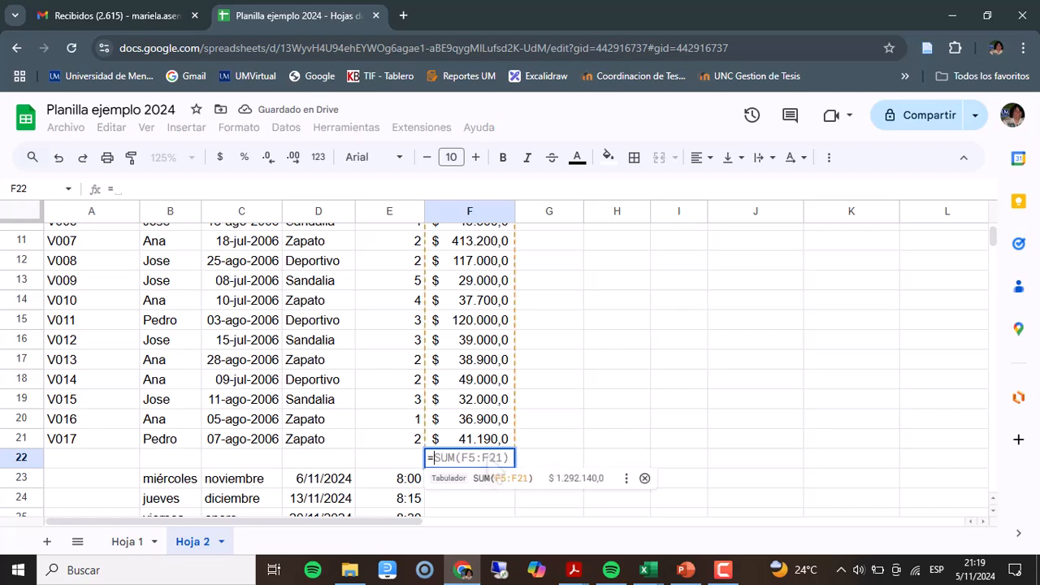
{"action": "type", "text": "suma("}
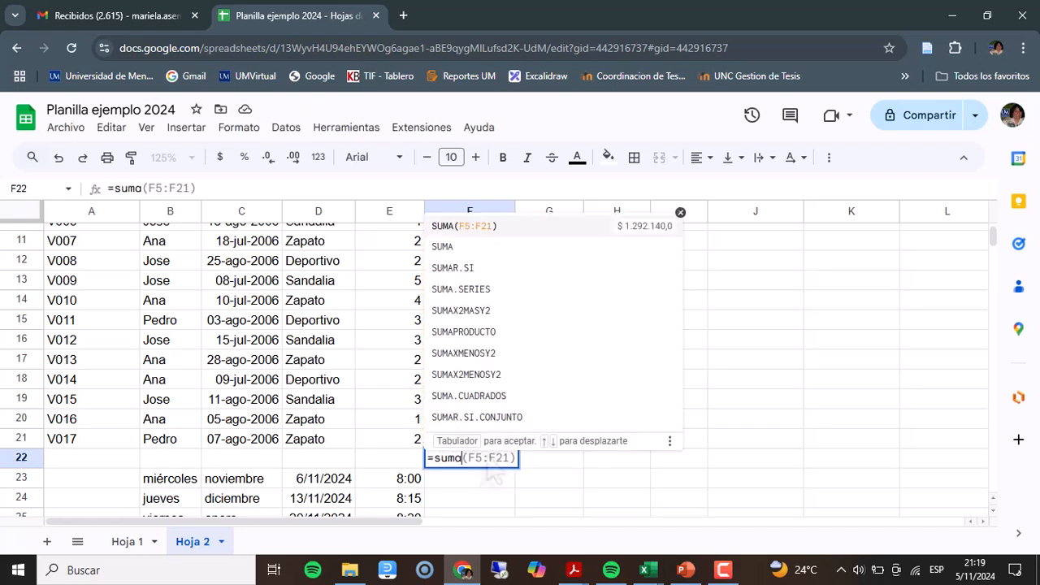
{"action": "scroll", "coordinate": [520, 416], "scroll_direction": "up", "scroll_amount": 5}
{"action": "left_click_drag", "start_coordinate": [478, 312], "coordinate": [470, 427]}
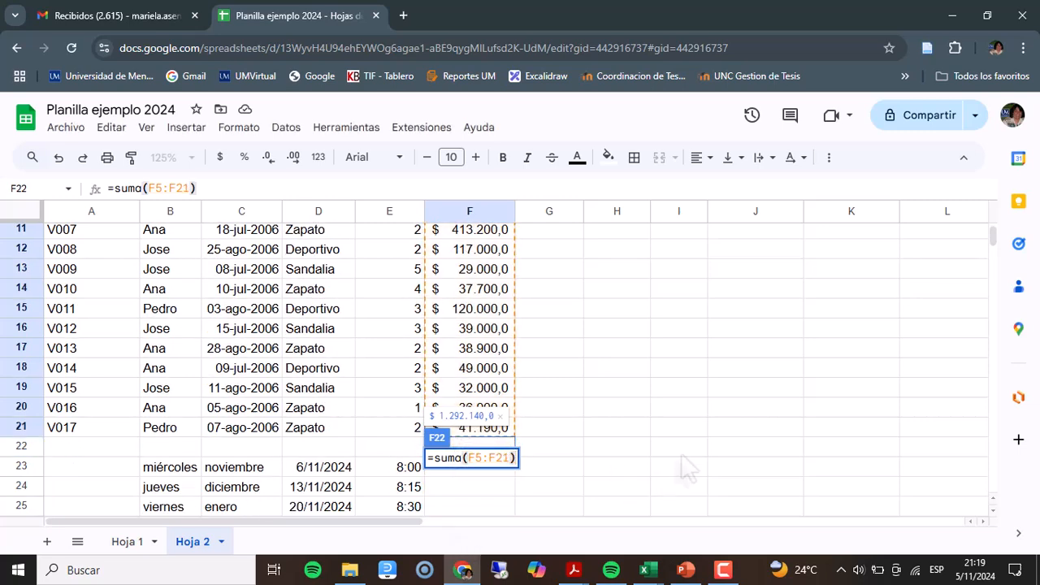
{"action": "key", "text": "Return"}
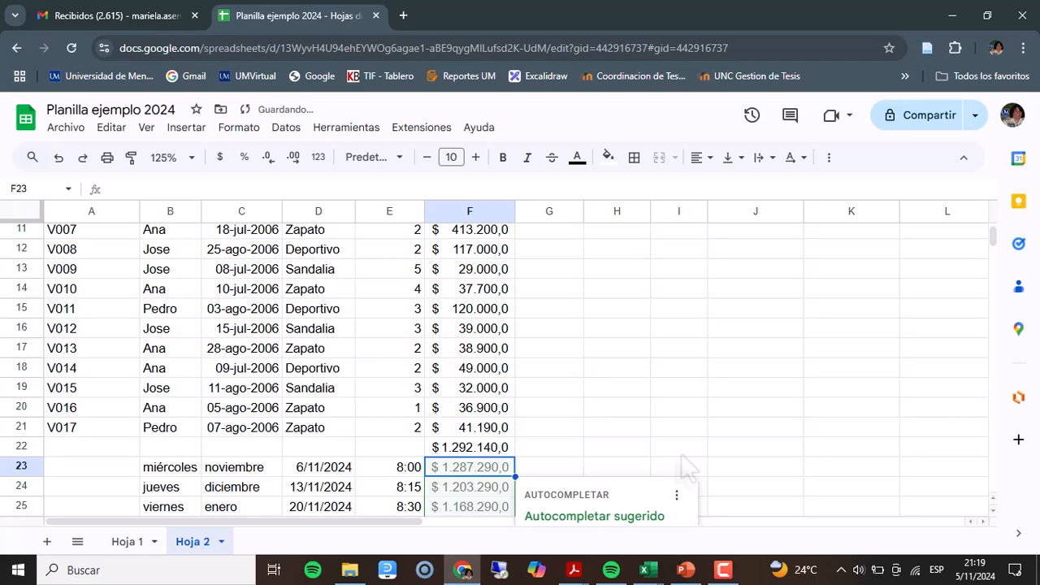
{"action": "scroll", "coordinate": [687, 468], "scroll_direction": "down", "scroll_amount": 3}
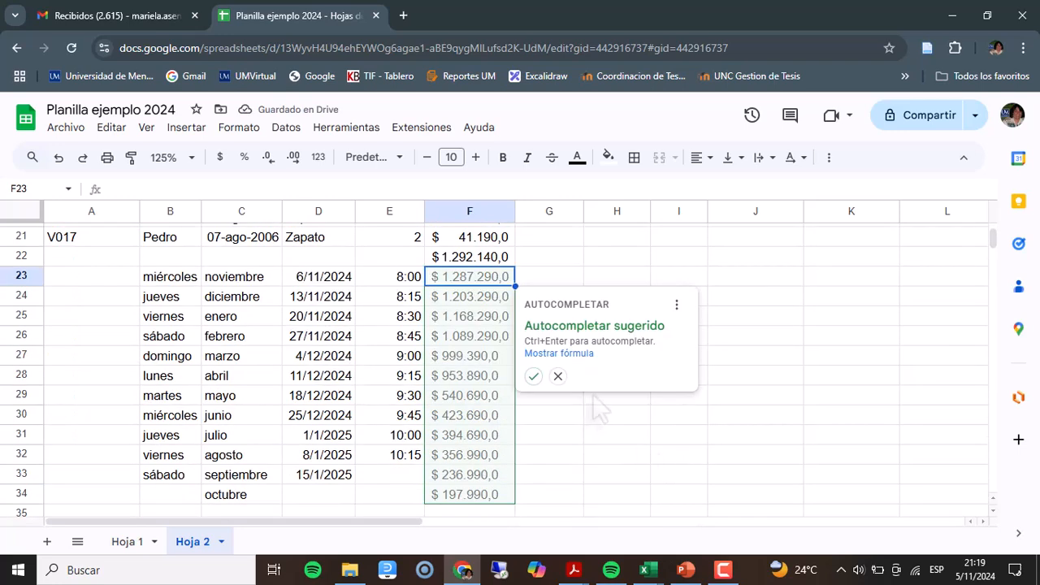
{"action": "left_click", "coordinate": [558, 375]}
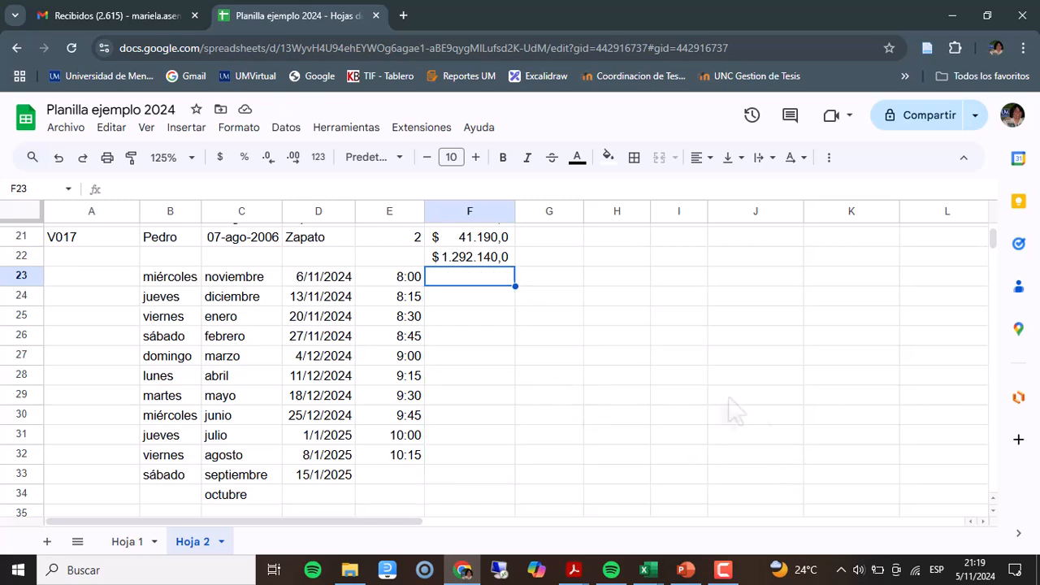
Inspect the SUMA formula in F22 and the unit price range it references, leaving it unedited
{"action": "scroll", "coordinate": [657, 383], "scroll_direction": "up", "scroll_amount": 2}
{"action": "left_click", "coordinate": [471, 358]}
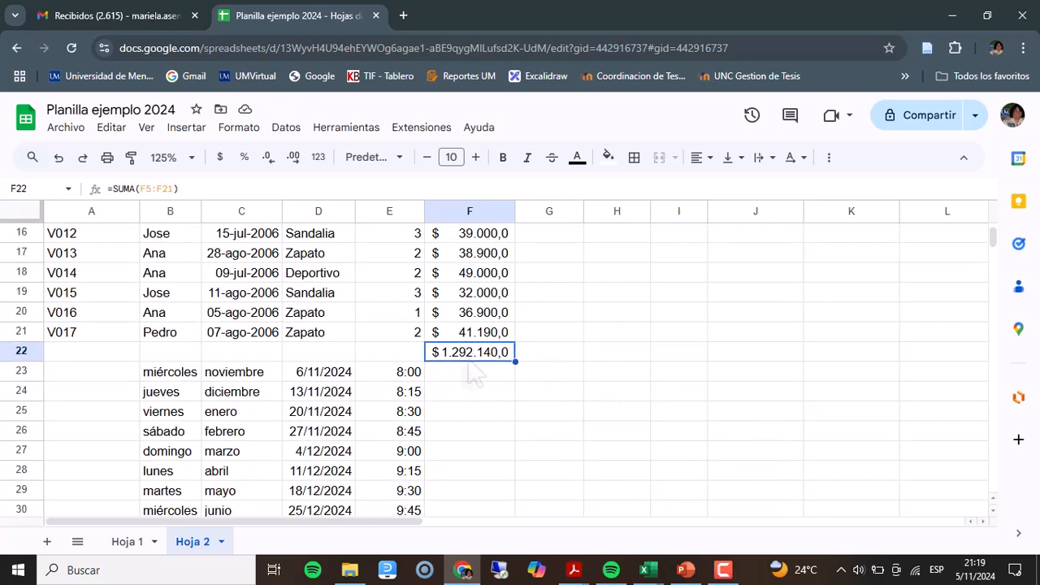
{"action": "left_click", "coordinate": [163, 189]}
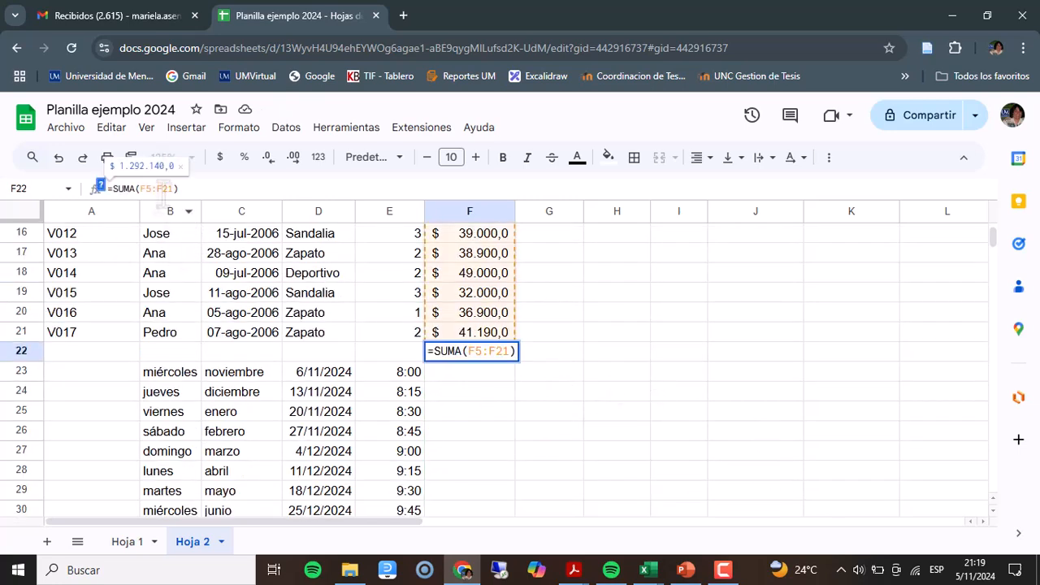
{"action": "scroll", "coordinate": [561, 390], "scroll_direction": "up", "scroll_amount": 3}
{"action": "scroll", "coordinate": [561, 390], "scroll_direction": "up", "scroll_amount": 2}
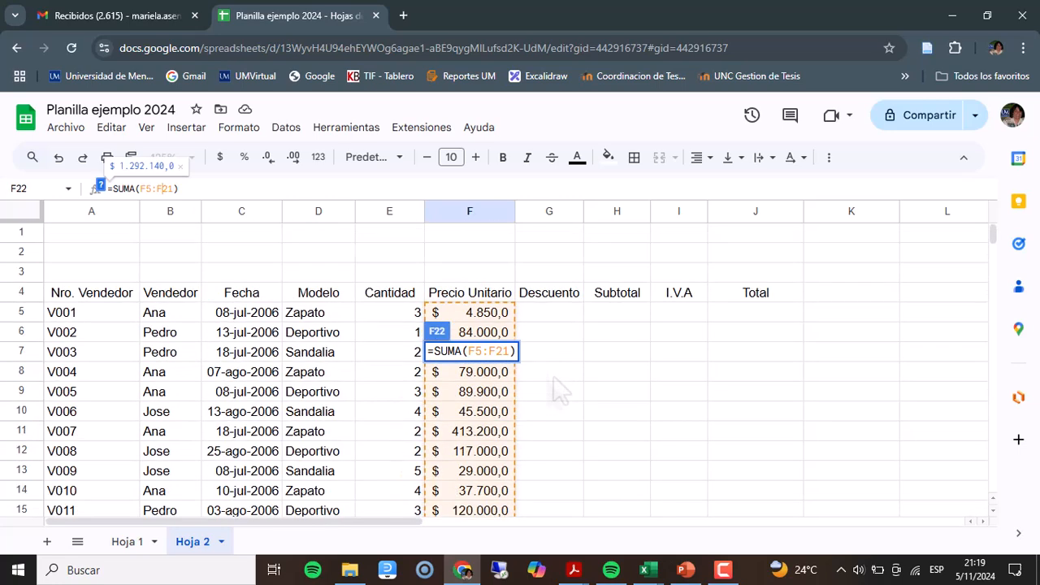
{"action": "scroll", "coordinate": [561, 390], "scroll_direction": "down", "scroll_amount": 5}
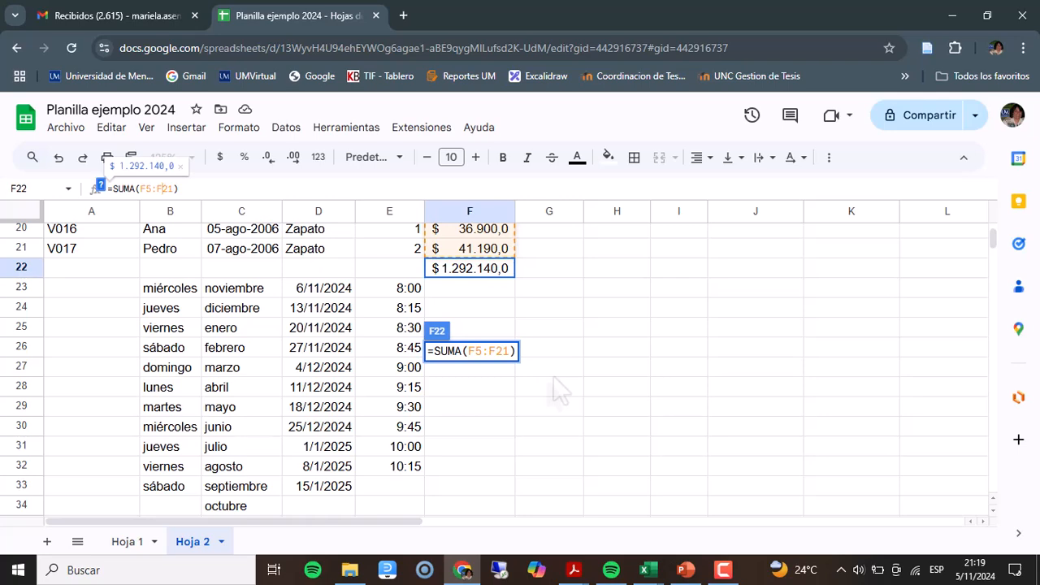
{"action": "key", "text": "Escape"}
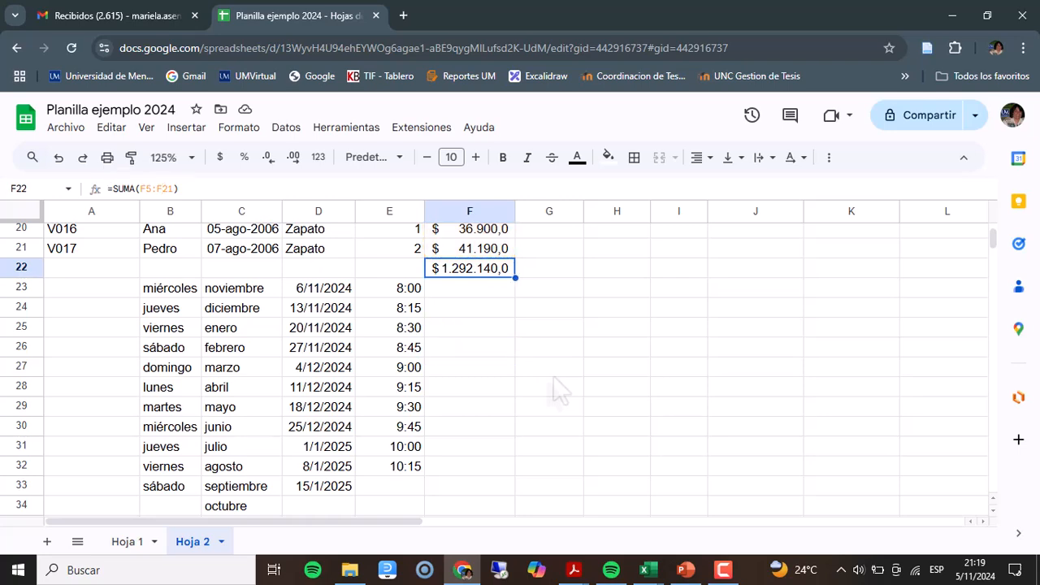
Calculate the 5% discount in G5 with =F5*5% and accept the suggested autofill for the rest of the Descuento column
{"action": "scroll", "coordinate": [561, 391], "scroll_direction": "up", "scroll_amount": 5}
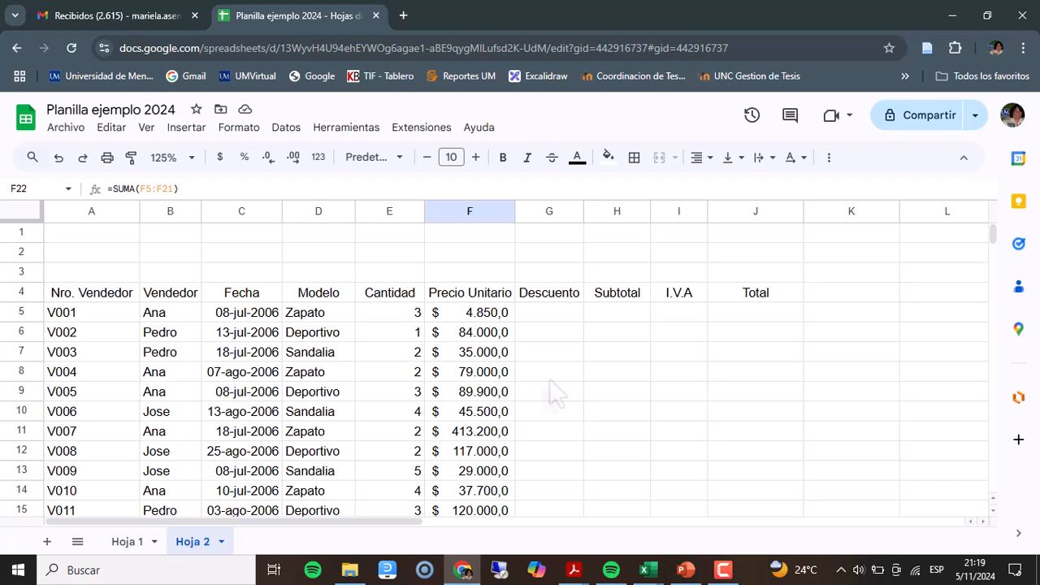
{"action": "left_click", "coordinate": [548, 314]}
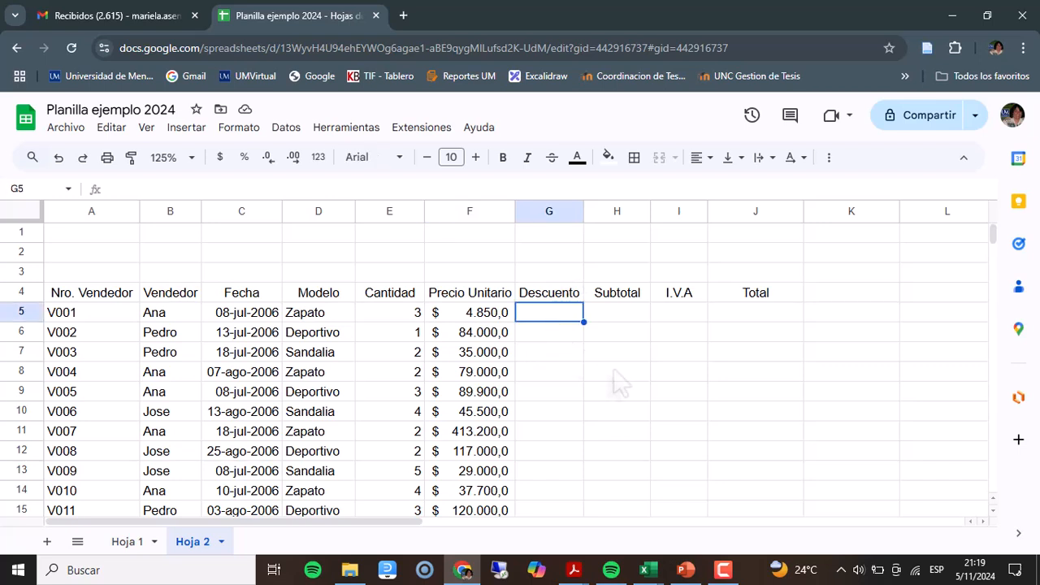
{"action": "type", "text": "="}
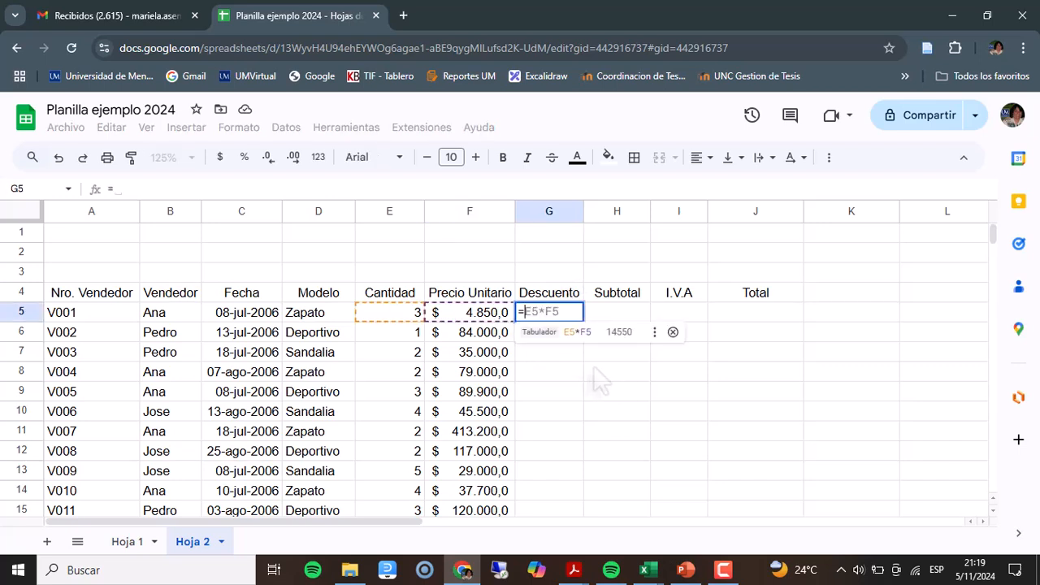
{"action": "left_click", "coordinate": [486, 317]}
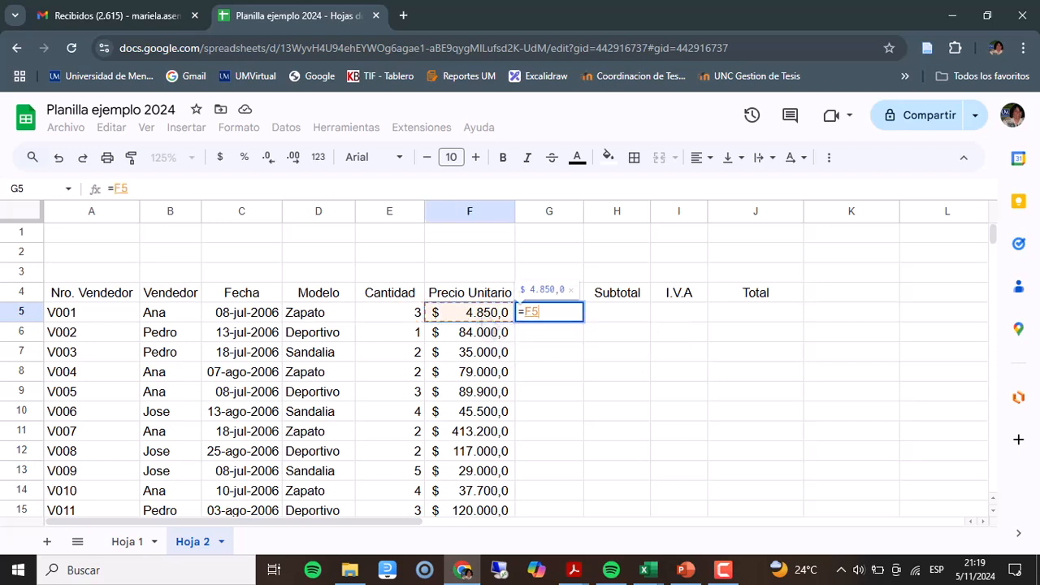
{"action": "type", "text": "*"}
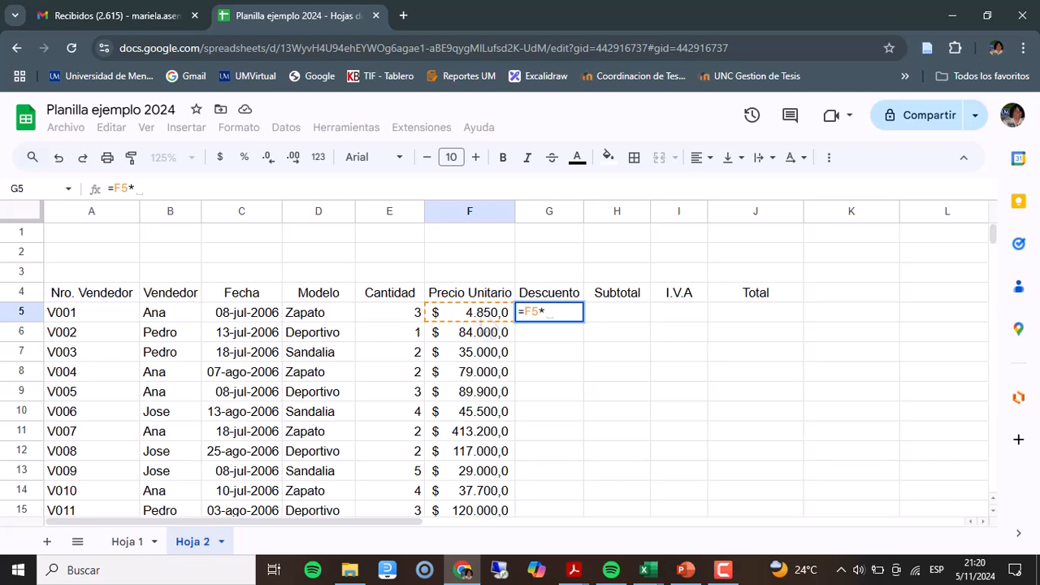
{"action": "type", "text": "5%"}
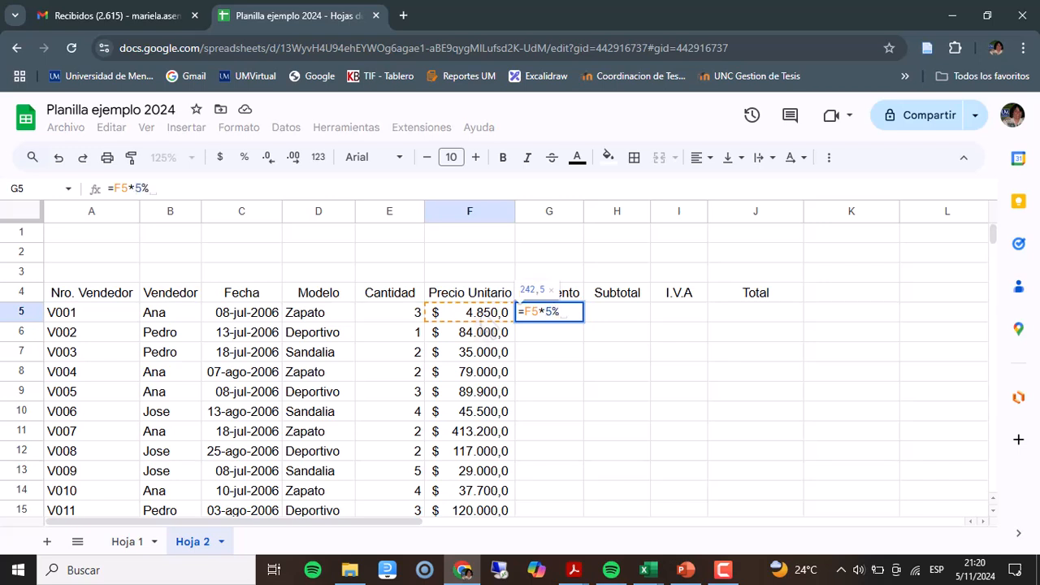
{"action": "key", "text": "Return"}
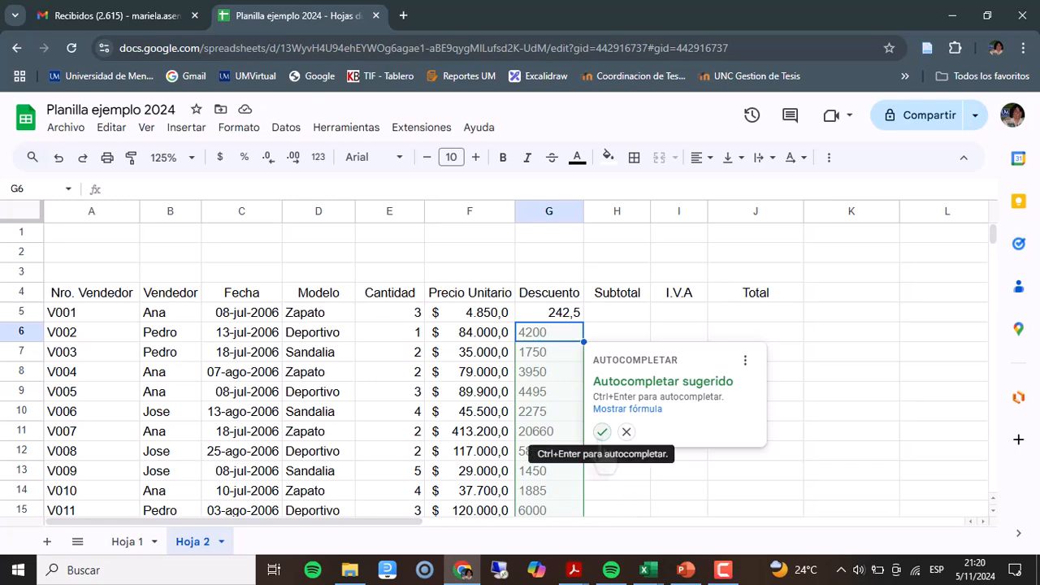
{"action": "left_click", "coordinate": [602, 433]}
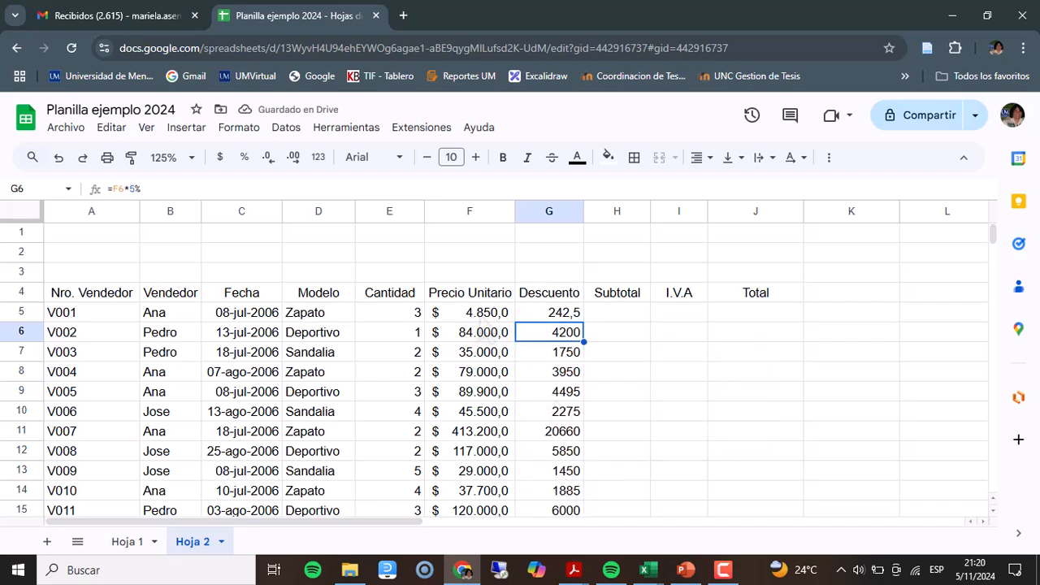
{"action": "key", "text": "Up"}
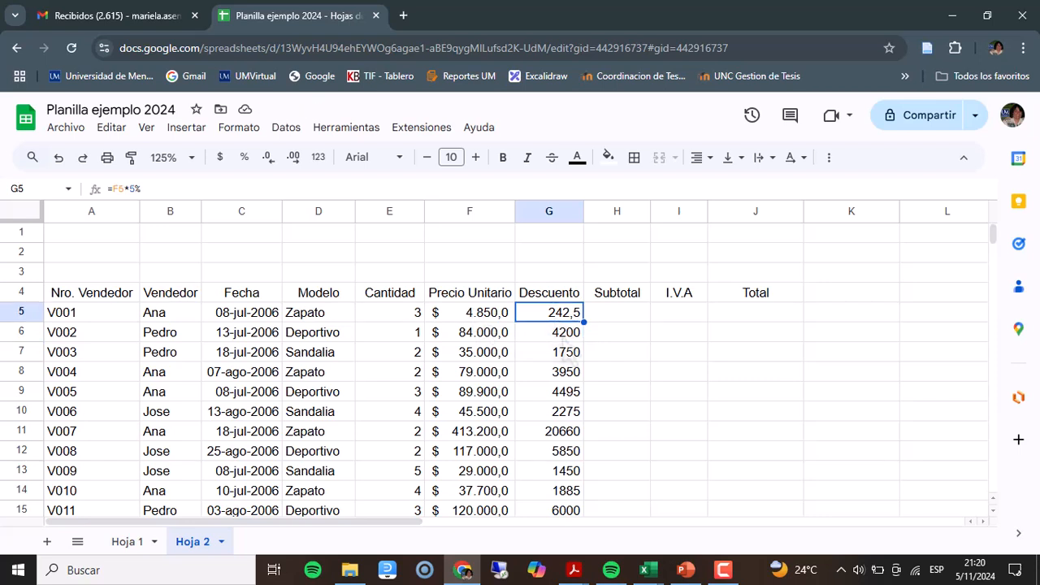
Replace the discount formula in G22 with a total of the Descuento column by filling the SUMA formula across from F22
{"action": "key", "text": "Down"}
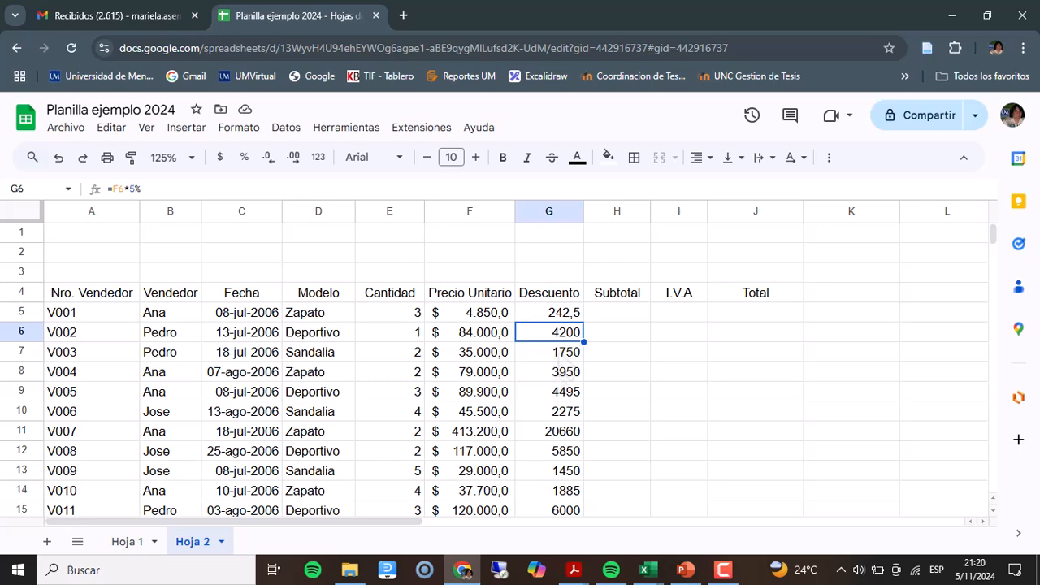
{"action": "key", "text": "Down"}
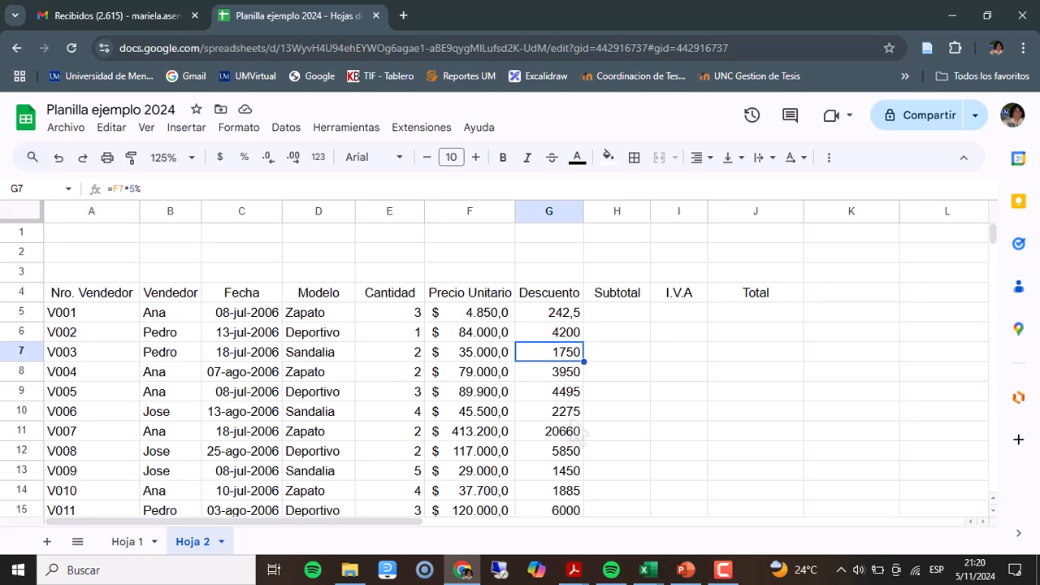
{"action": "scroll", "coordinate": [575, 429], "scroll_direction": "down", "scroll_amount": 4}
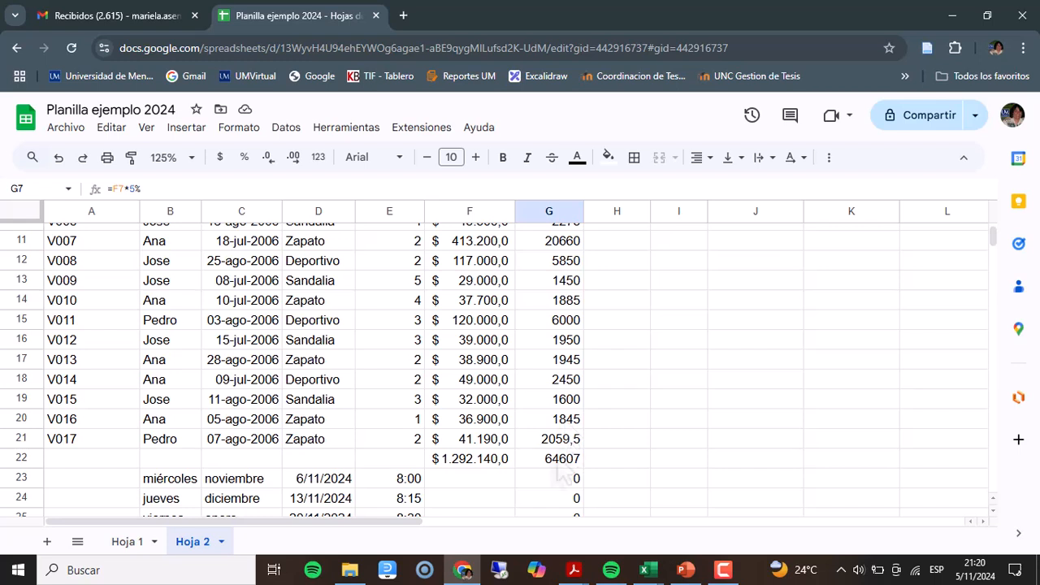
{"action": "left_click", "coordinate": [559, 465]}
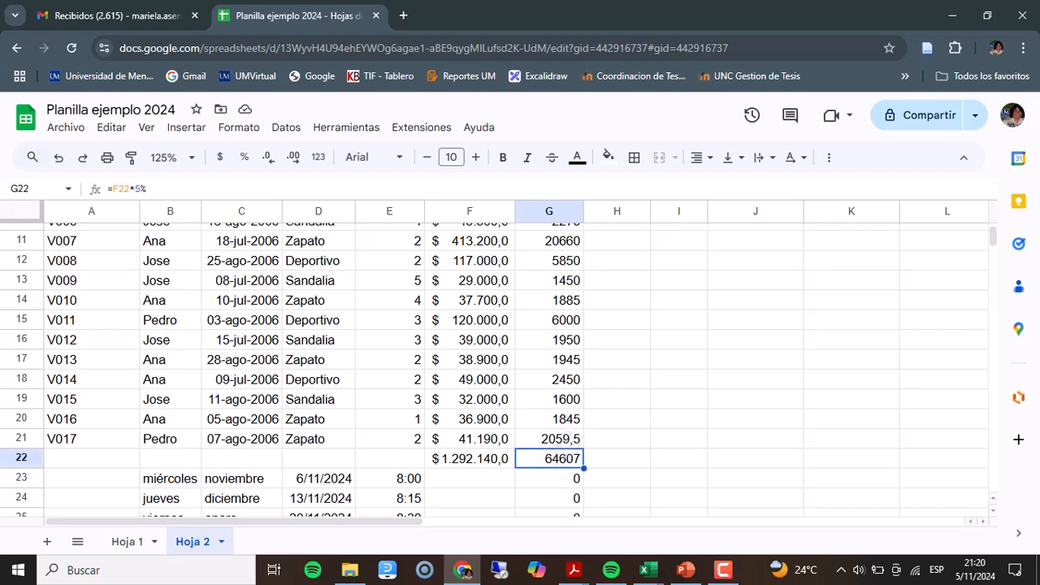
{"action": "key", "text": "Delete"}
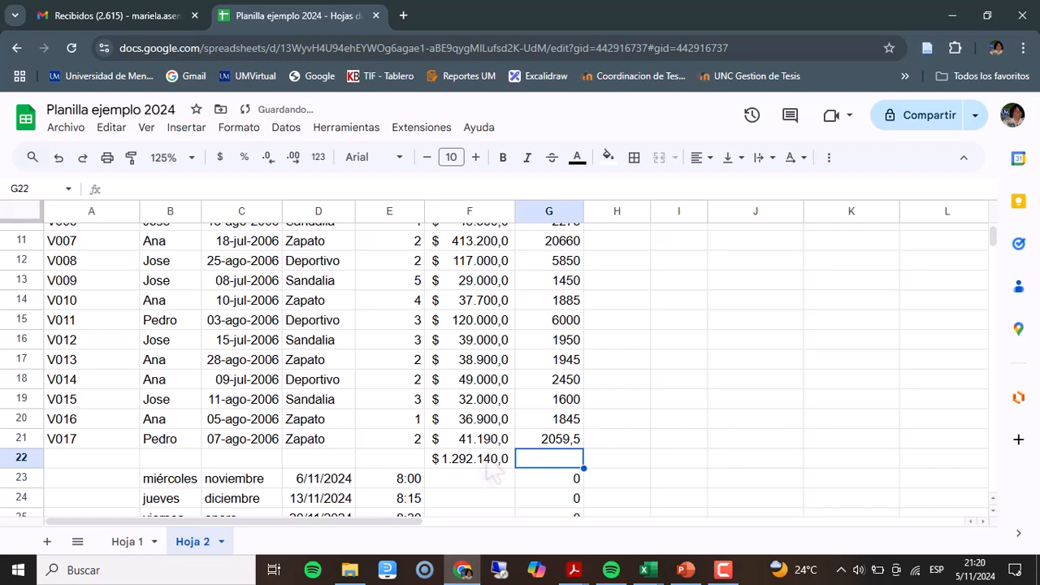
{"action": "left_click", "coordinate": [487, 459]}
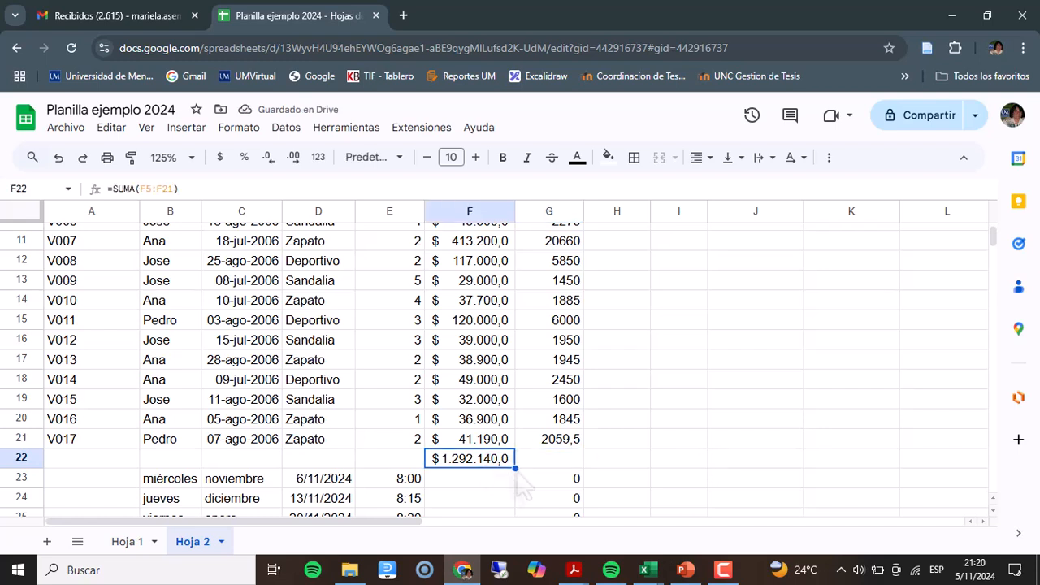
{"action": "left_click_drag", "start_coordinate": [516, 468], "coordinate": [566, 460]}
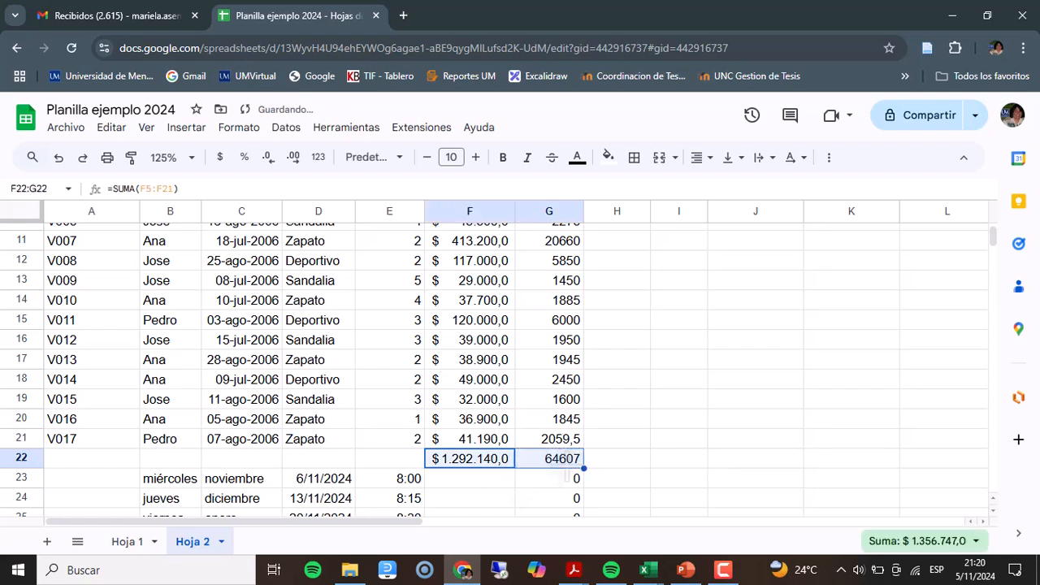
{"action": "left_click", "coordinate": [567, 462]}
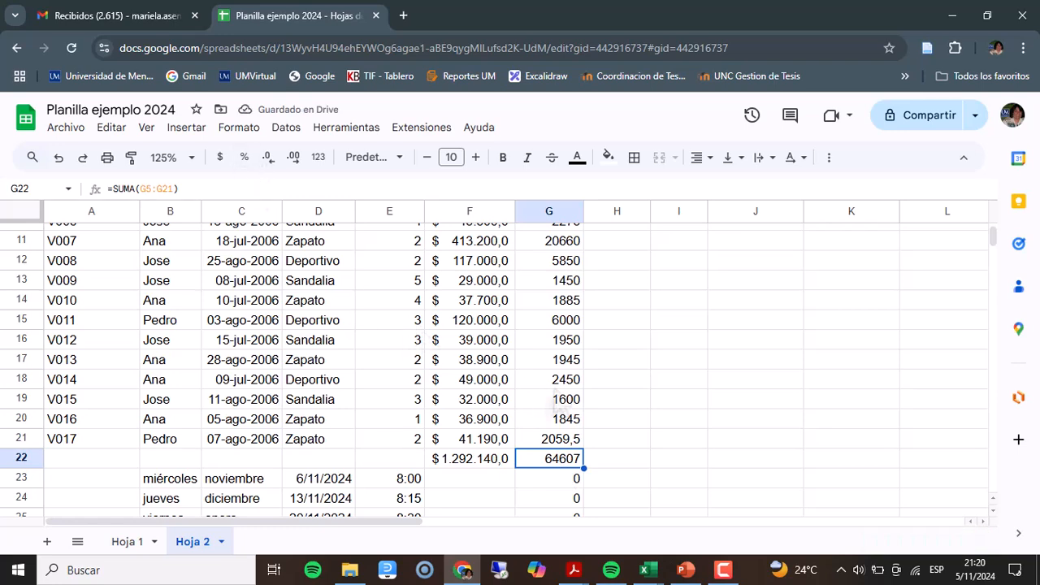
Calculate the subtotal in H5 with =F5-G5 and accept the suggested autofill for the rest of the Subtotal column
{"action": "left_click", "coordinate": [619, 461]}
{"action": "scroll", "coordinate": [624, 467], "scroll_direction": "up", "scroll_amount": 3}
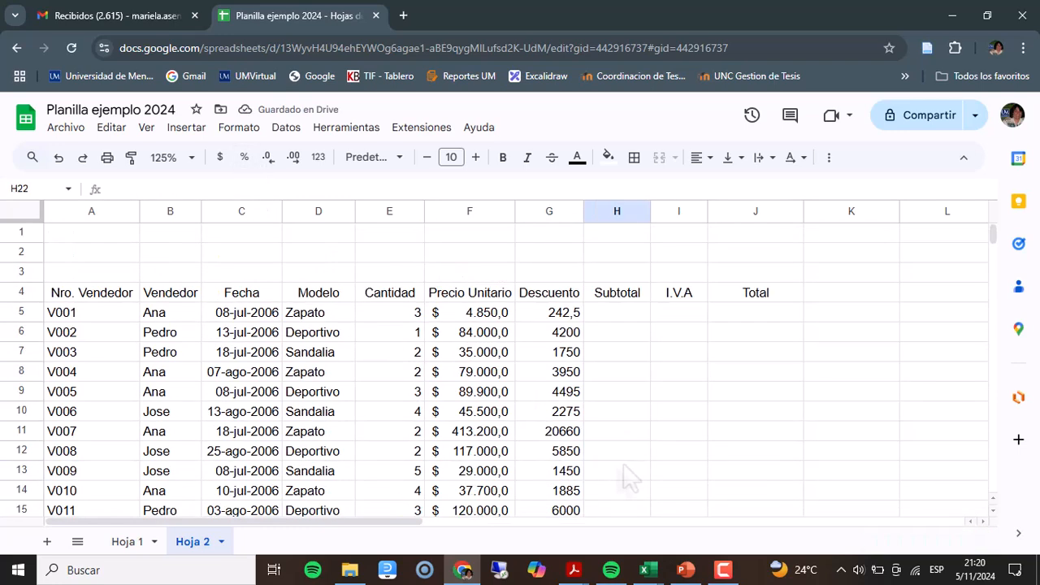
{"action": "left_click", "coordinate": [627, 312]}
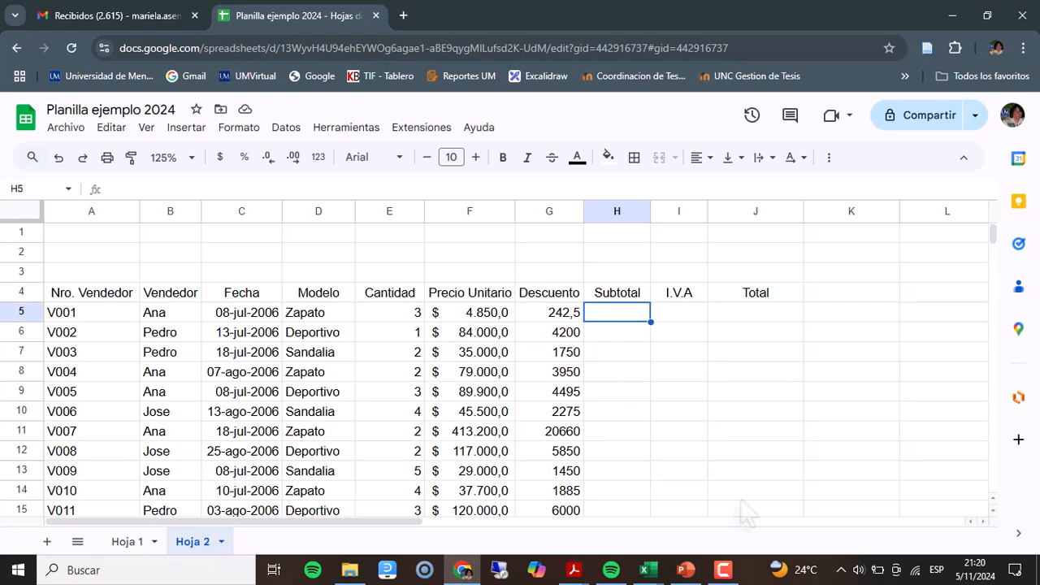
{"action": "type", "text": "="}
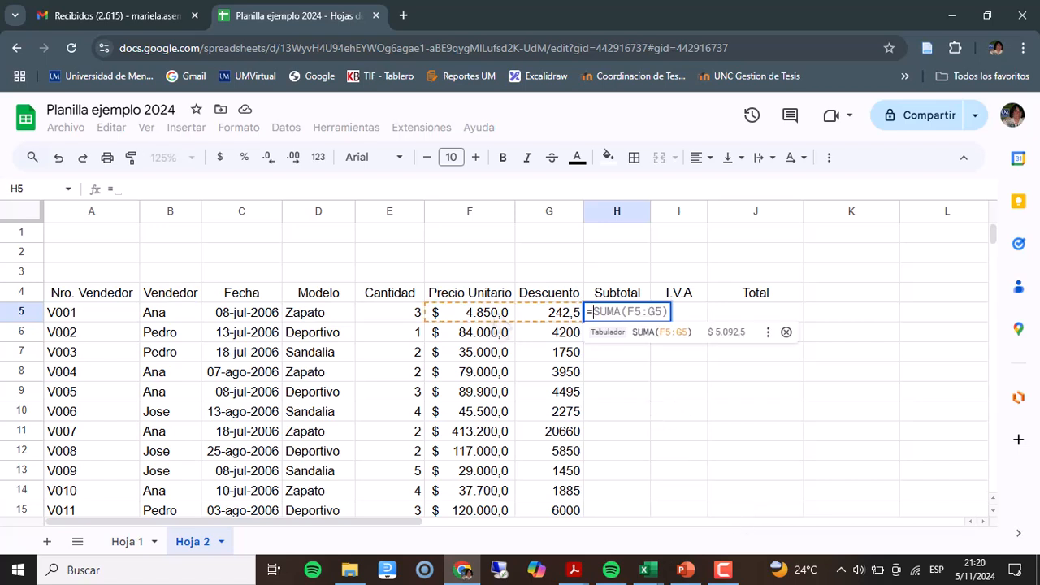
{"action": "left_click", "coordinate": [493, 318]}
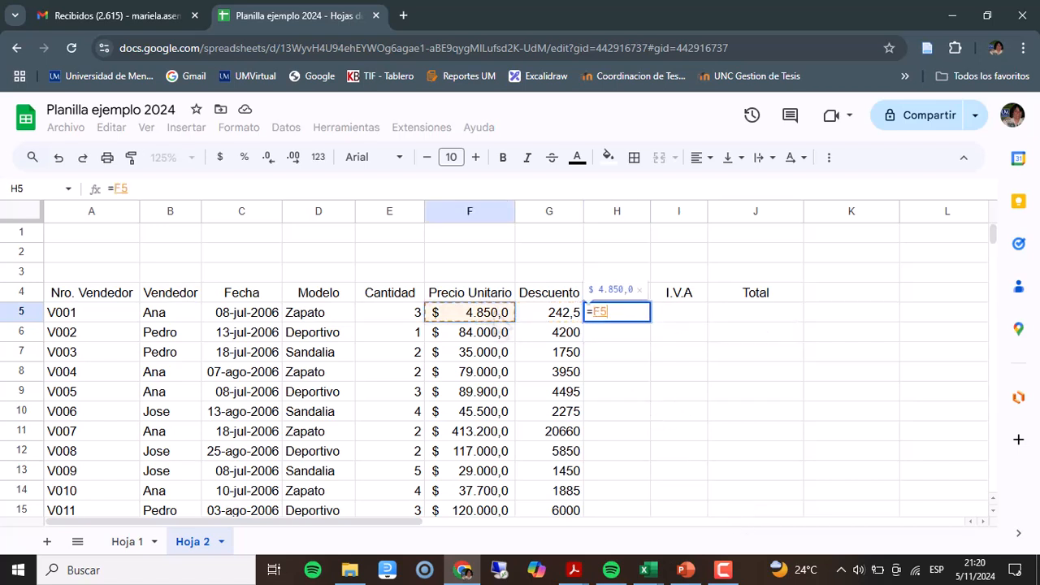
{"action": "type", "text": "-"}
{"action": "left_click", "coordinate": [554, 320]}
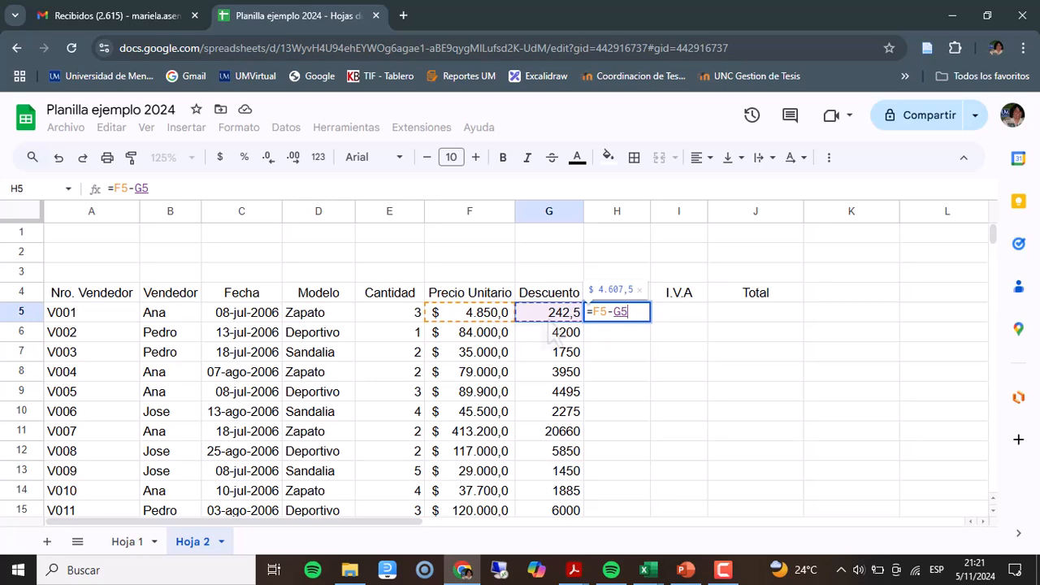
{"action": "key", "text": "Return"}
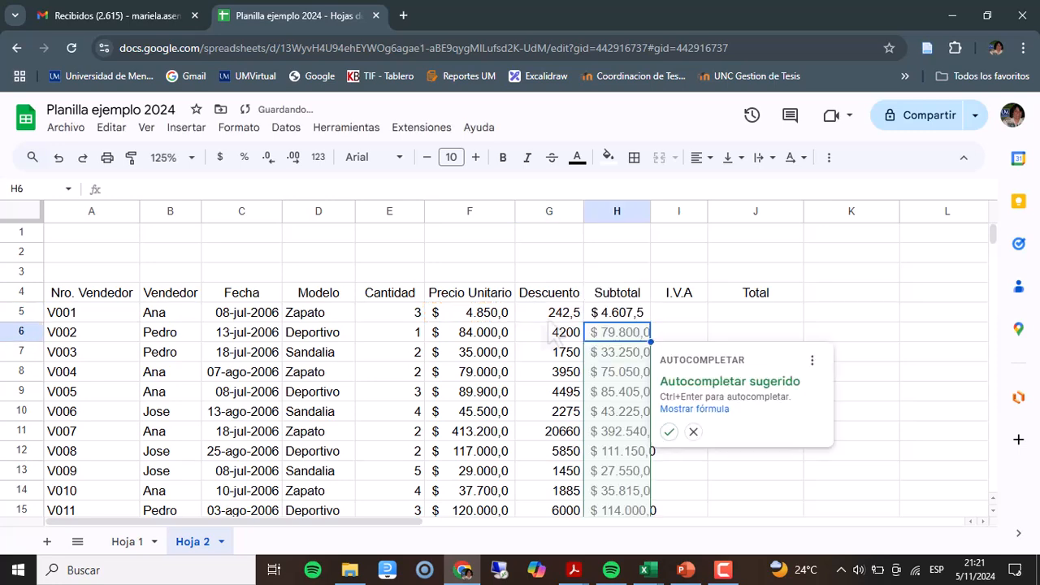
{"action": "left_click", "coordinate": [668, 431]}
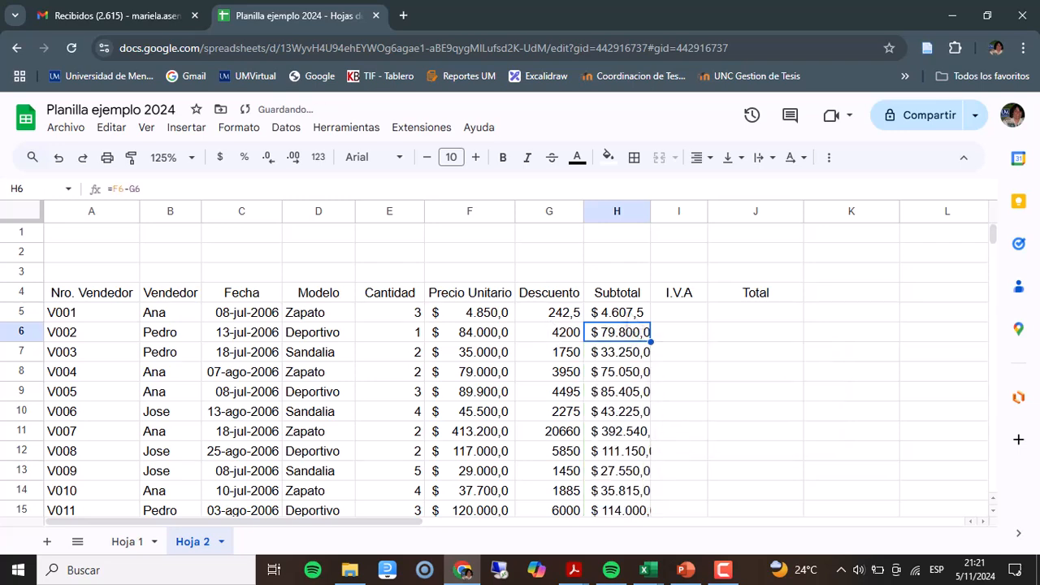
{"action": "key", "text": "Up"}
{"action": "key", "text": "Down"}
{"action": "key", "text": "Down"}
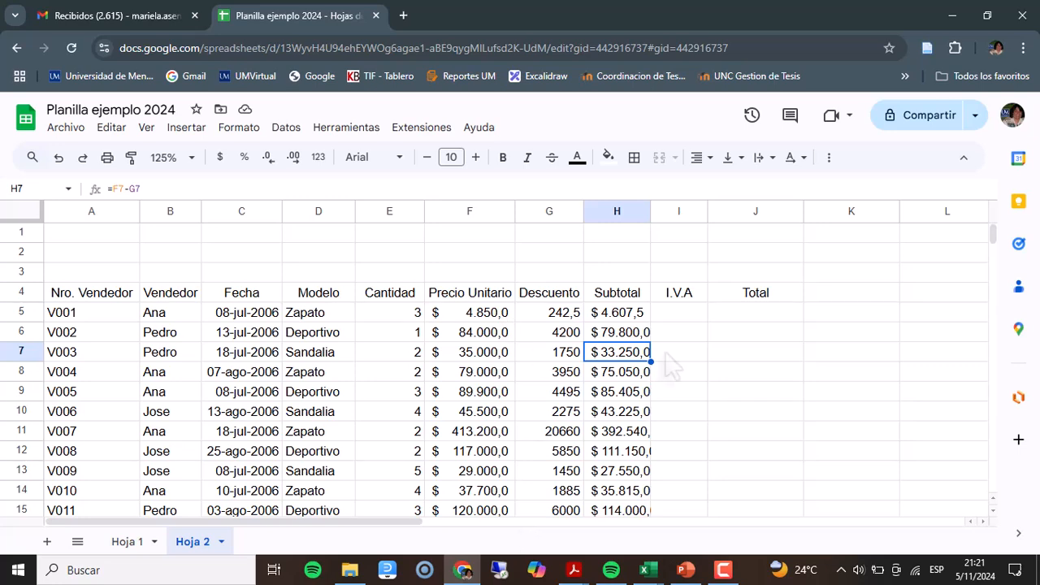
Enter the tax rate 21% in I3, above the I.V.A header
{"action": "left_click", "coordinate": [565, 315]}
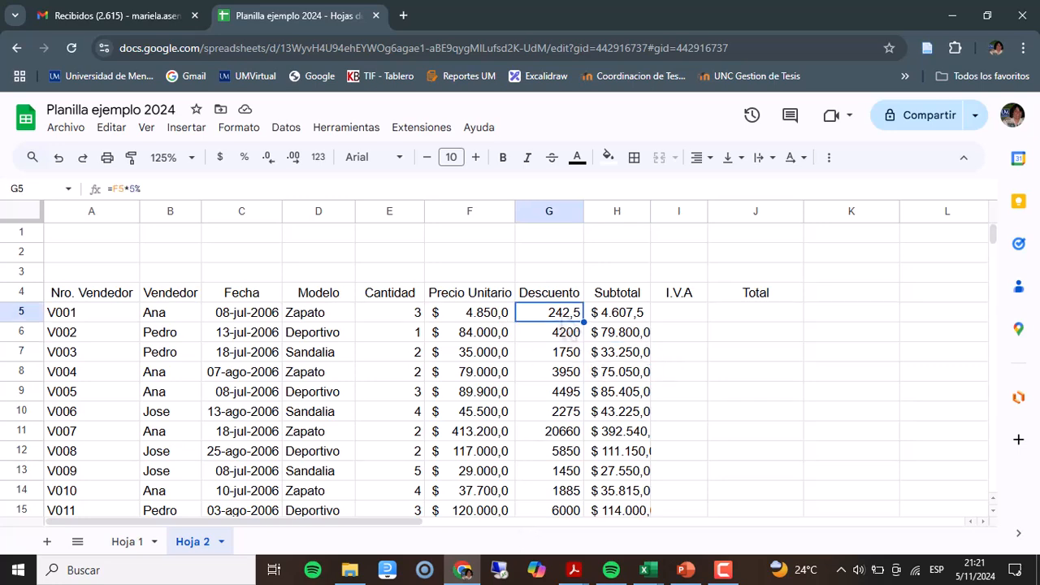
{"action": "left_click", "coordinate": [615, 317]}
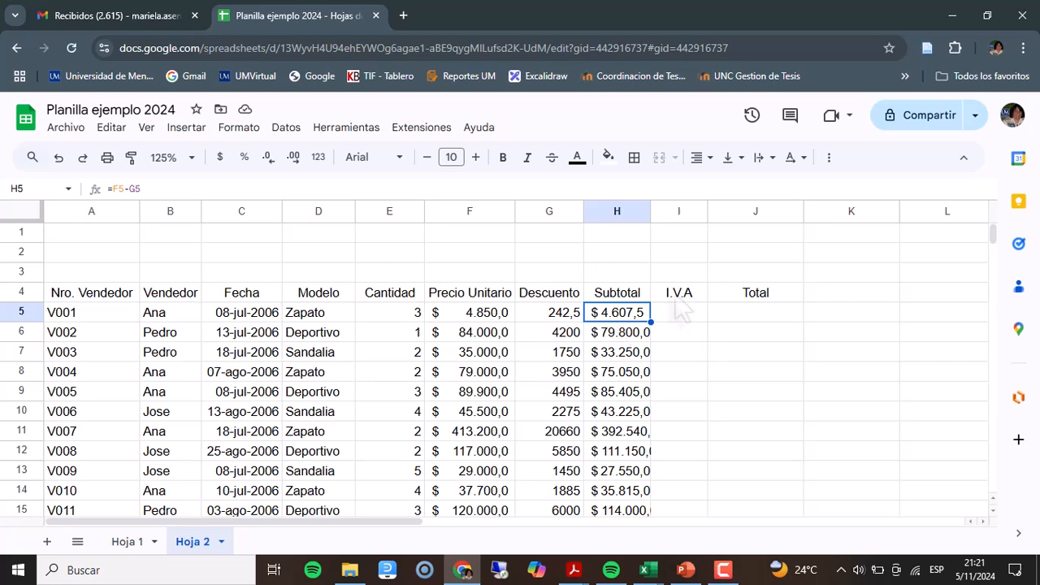
{"action": "left_click", "coordinate": [688, 274]}
{"action": "type", "text": "2"}
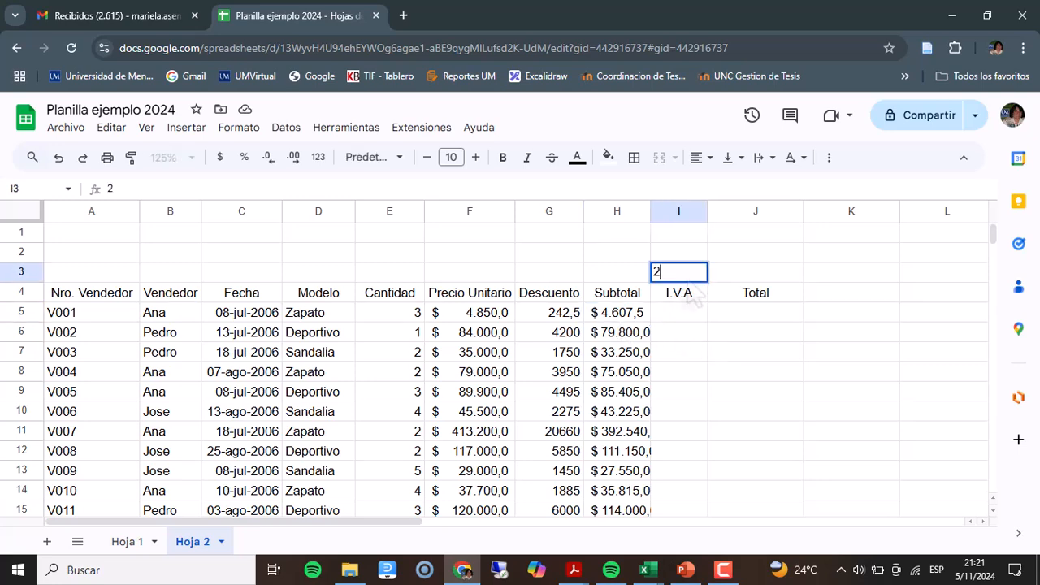
{"action": "type", "text": "1%"}
{"action": "left_click", "coordinate": [690, 315]}
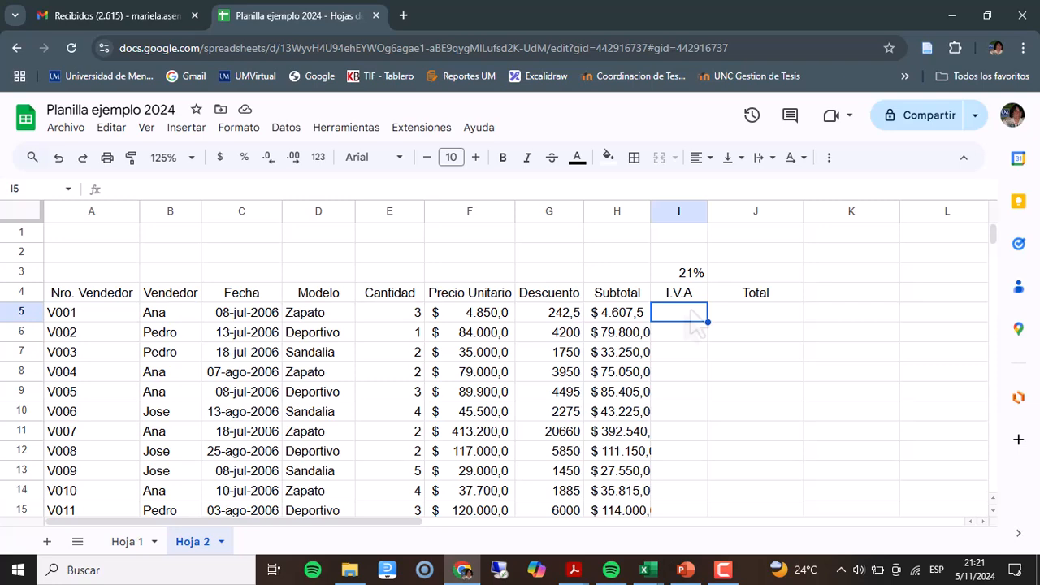
Try calculating the I.V.A in I5 with the relative formula =H5*I3 and reject the suggested autofill
{"action": "left_click", "coordinate": [554, 318]}
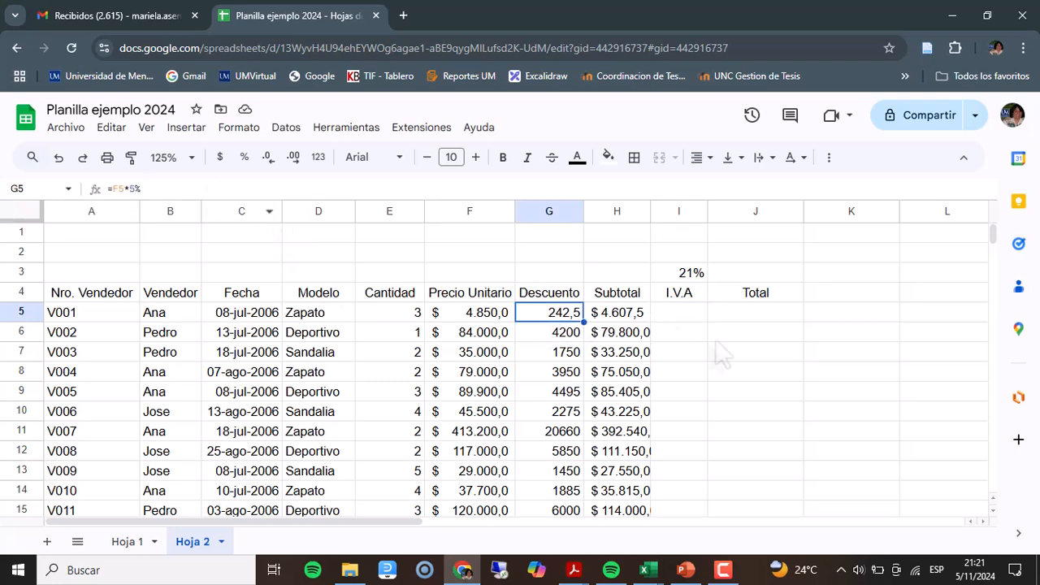
{"action": "left_click", "coordinate": [685, 319]}
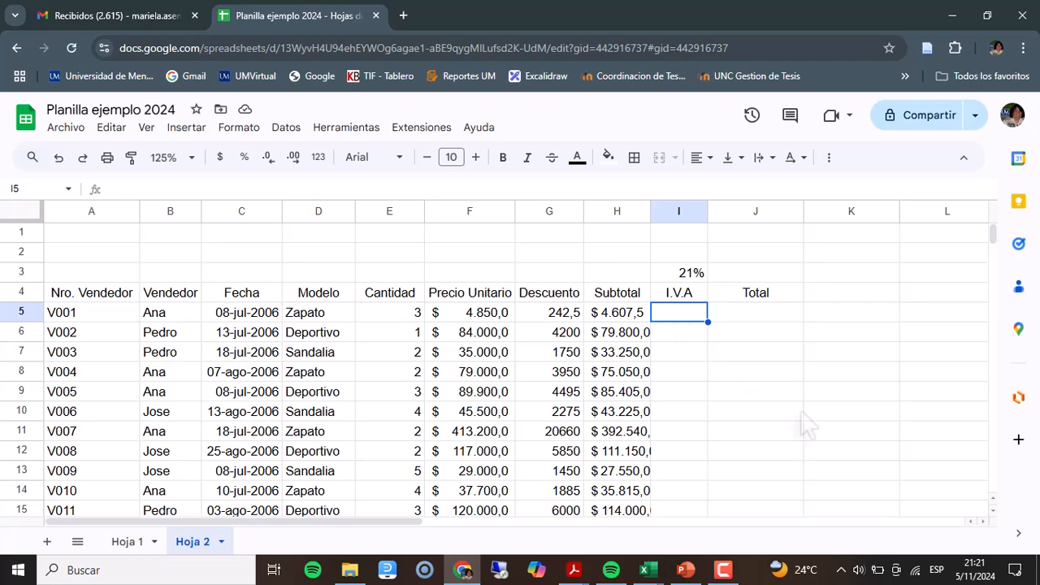
{"action": "type", "text": "="}
{"action": "left_click", "coordinate": [611, 314]}
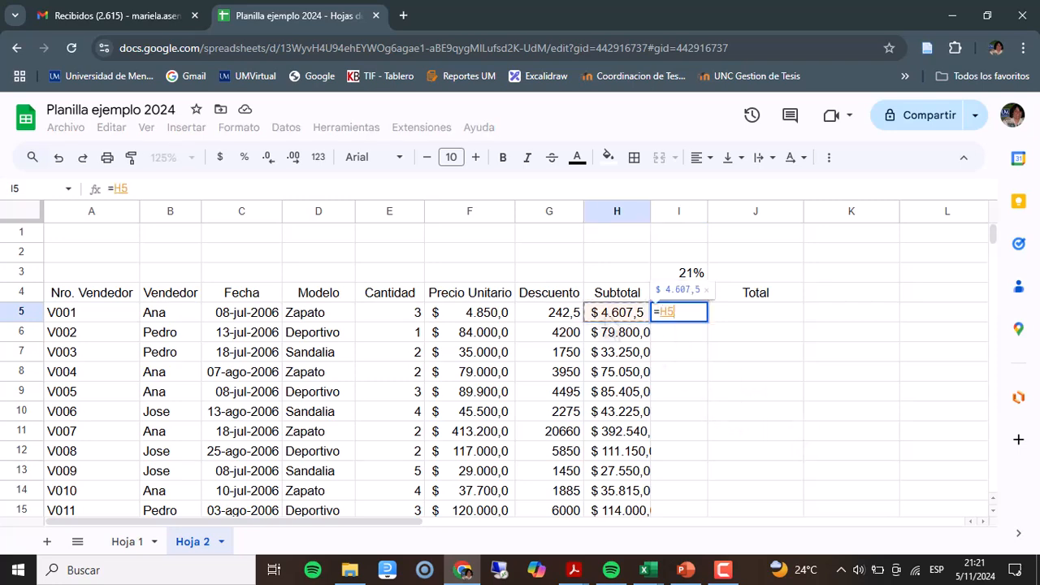
{"action": "type", "text": "*"}
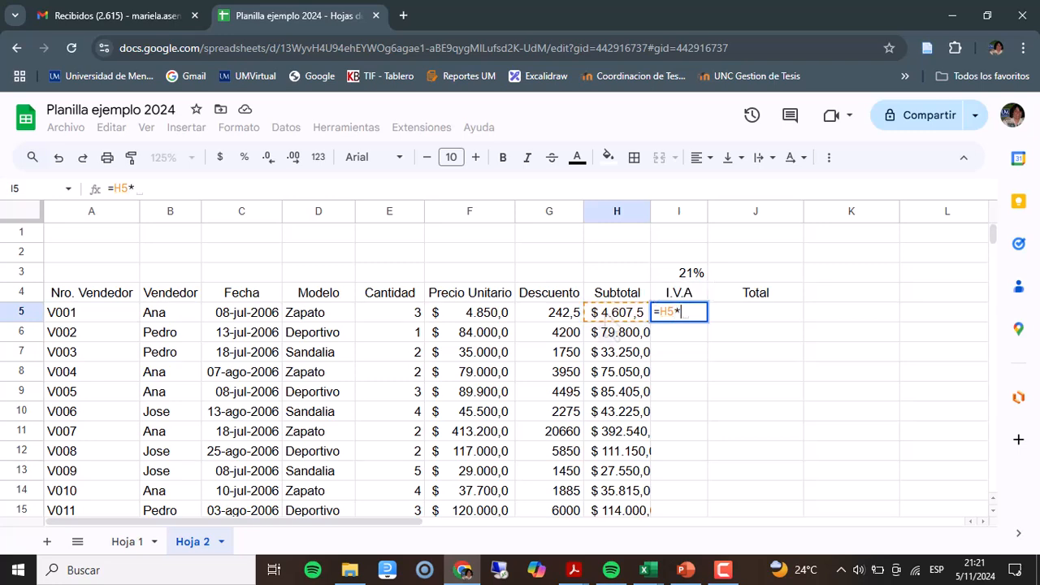
{"action": "left_click", "coordinate": [692, 275]}
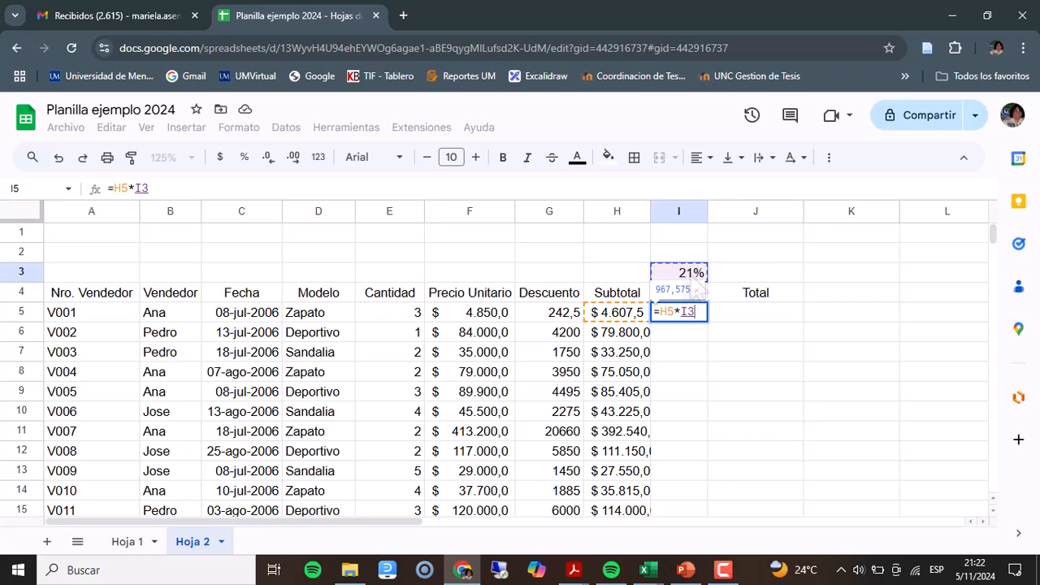
{"action": "key", "text": "Return"}
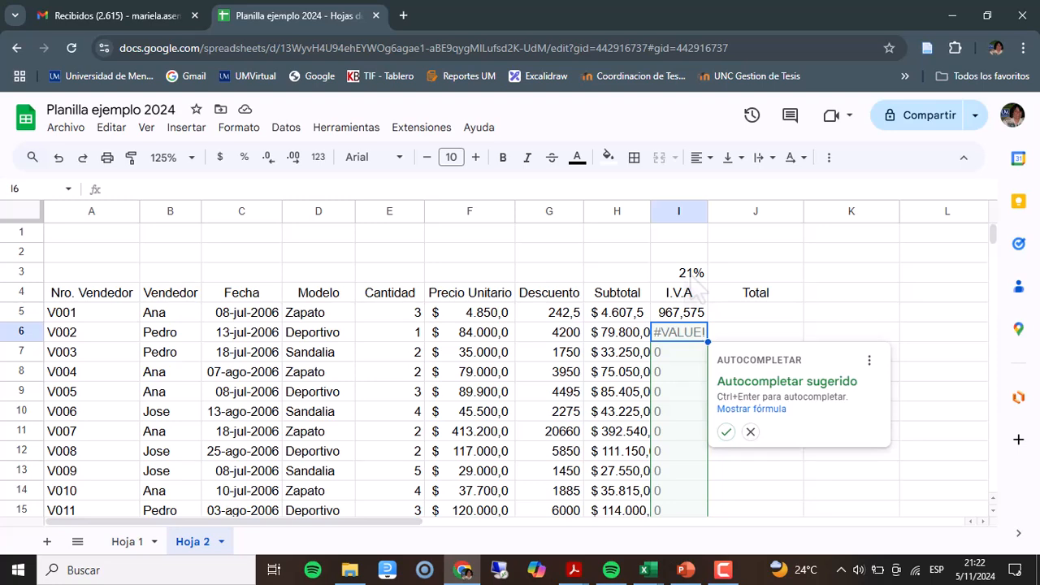
{"action": "left_click", "coordinate": [750, 432]}
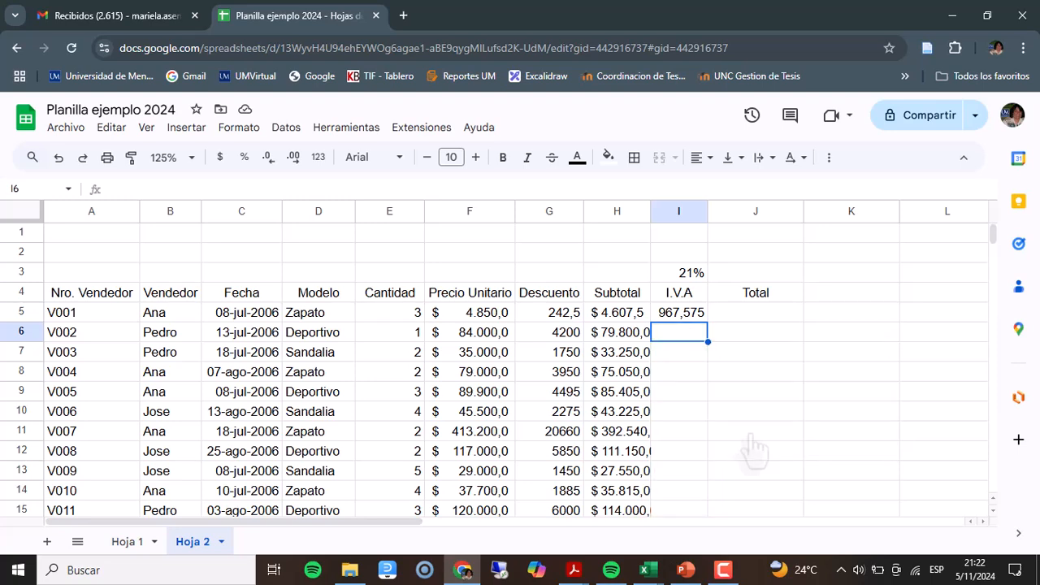
Replace the I.V.A formula in I5 with =H5*$I$3, making the reference to the tax rate absolute
{"action": "left_click", "coordinate": [694, 319]}
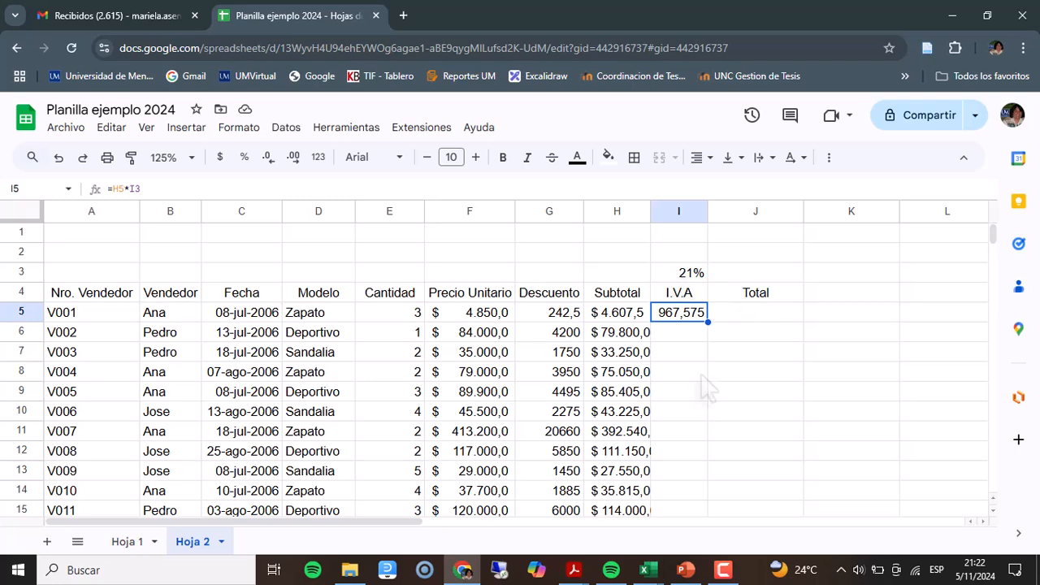
{"action": "key", "text": "Delete"}
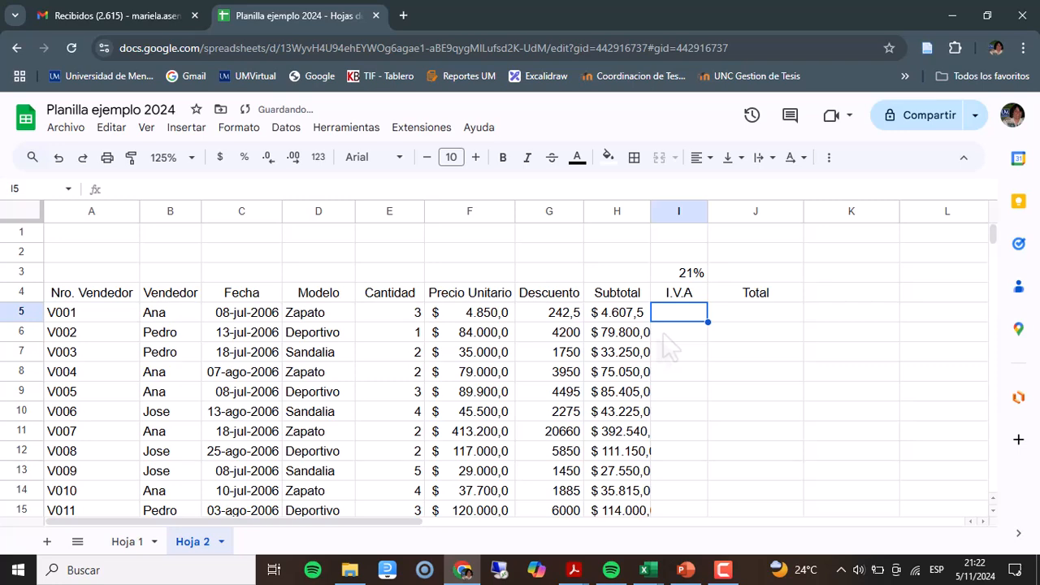
{"action": "type", "text": "="}
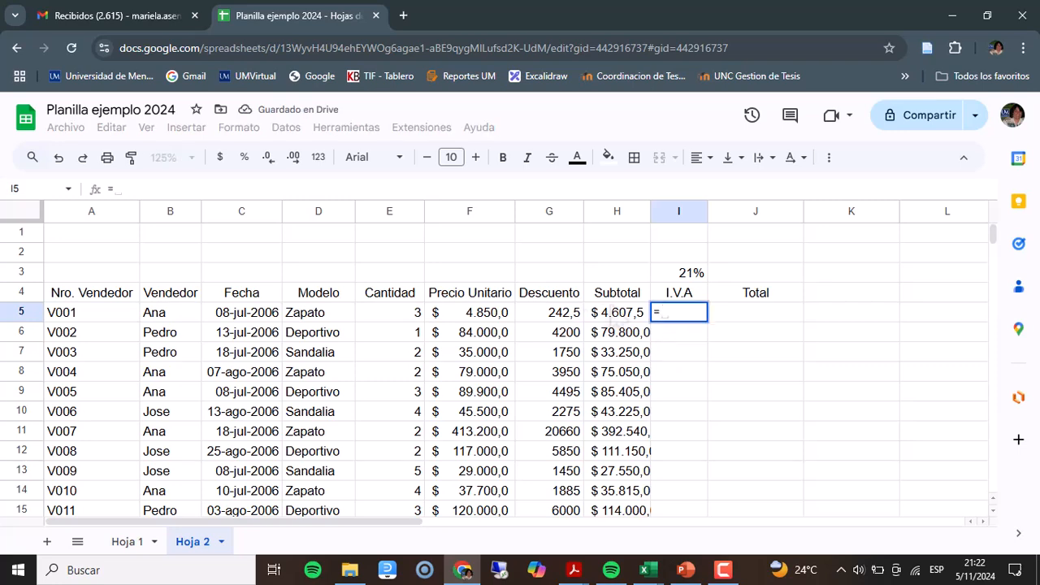
{"action": "left_click", "coordinate": [617, 314]}
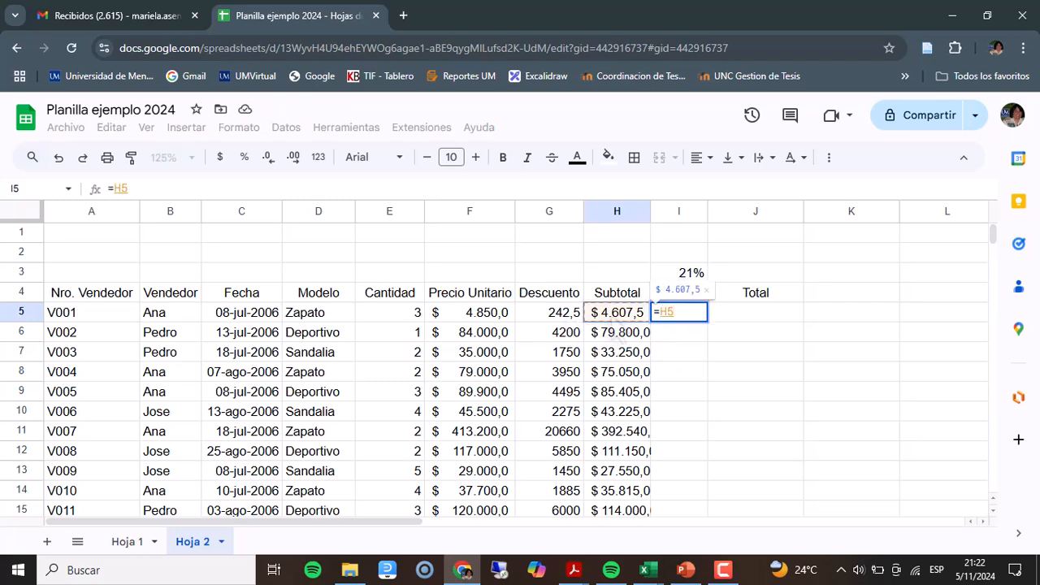
{"action": "type", "text": "*"}
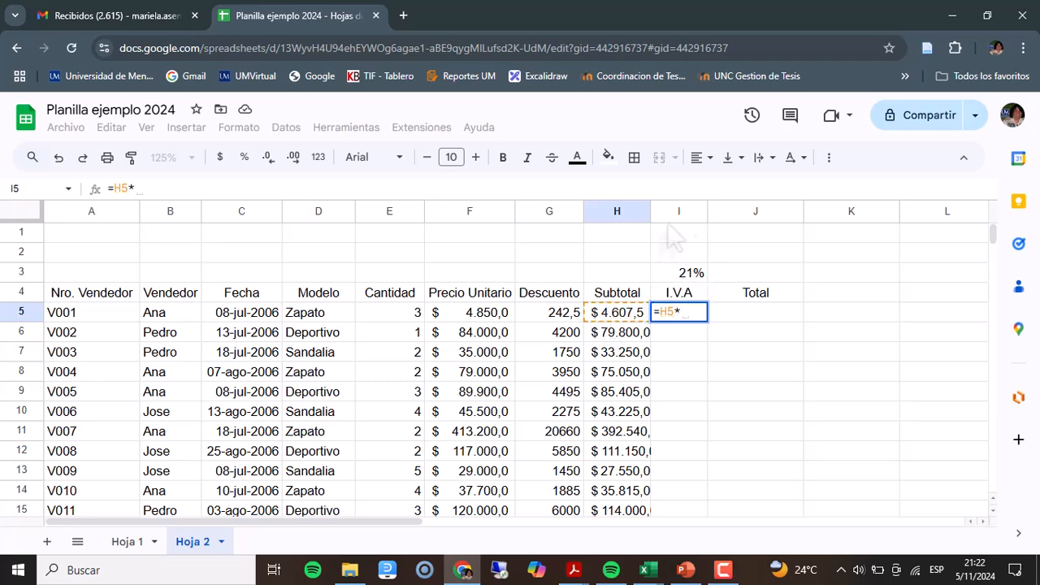
{"action": "left_click", "coordinate": [704, 278]}
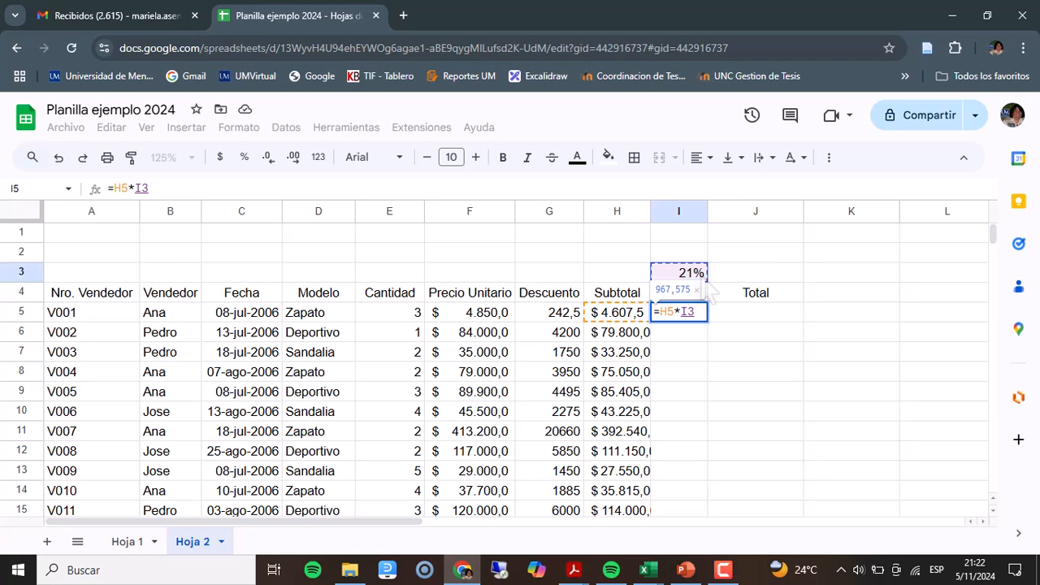
{"action": "key", "text": "F4"}
{"action": "key", "text": "Return"}
Fill the I.V.A formula from I5 down to I21
{"action": "left_click", "coordinate": [664, 313]}
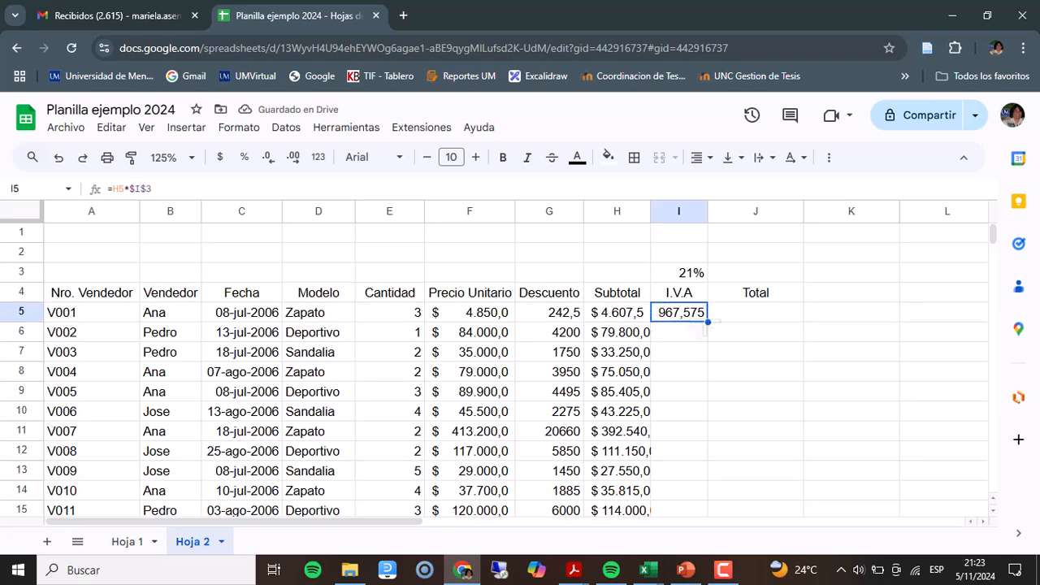
{"action": "left_click_drag", "start_coordinate": [707, 323], "coordinate": [699, 471]}
{"action": "scroll", "coordinate": [751, 485], "scroll_direction": "up", "scroll_amount": 3}
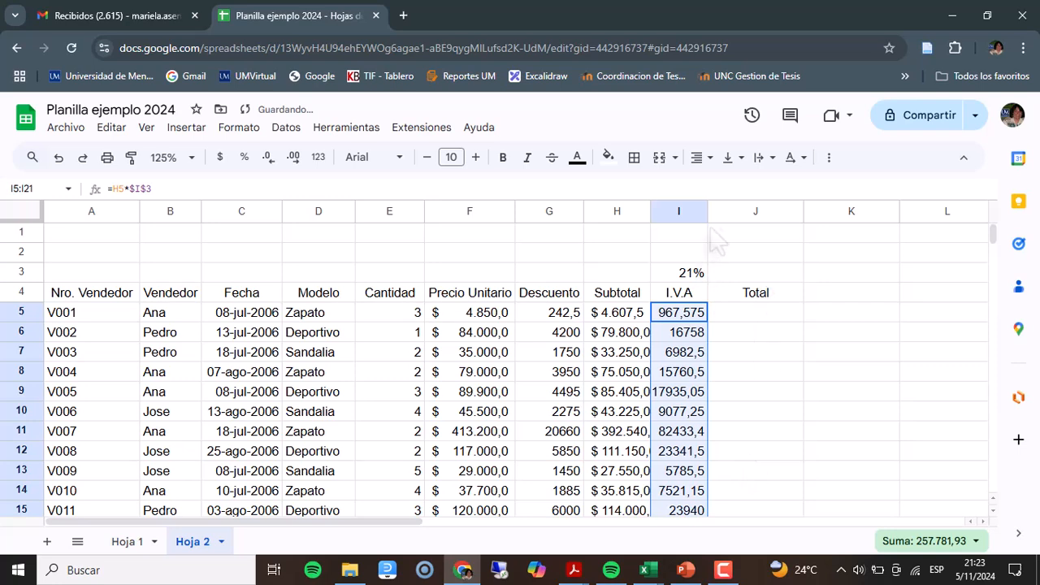
Widen the I.V.A column slightly and compare the formulas in G5 and I5
{"action": "left_click_drag", "start_coordinate": [707, 213], "coordinate": [716, 225]}
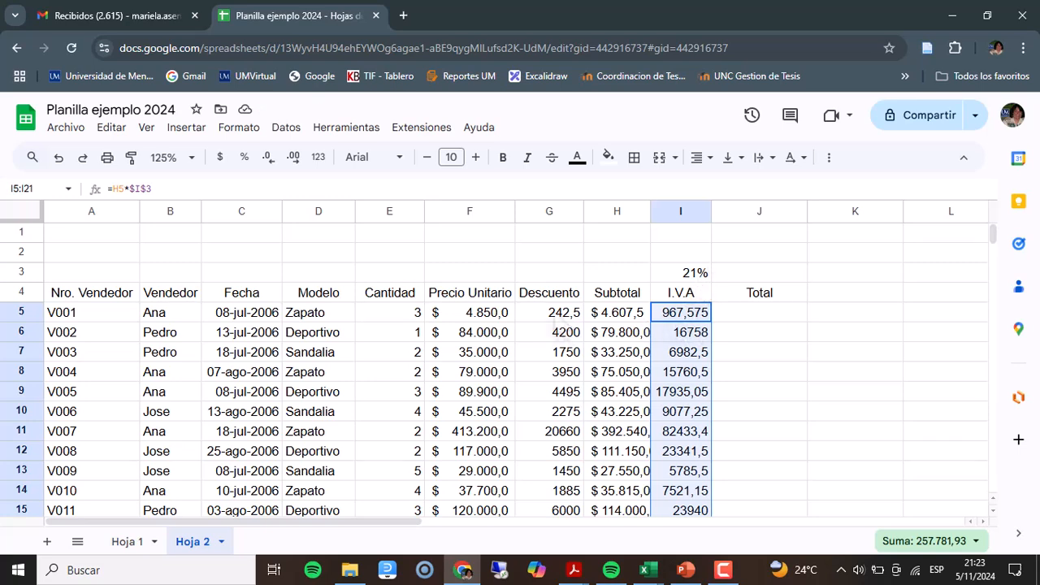
{"action": "key", "text": "Left"}
{"action": "key", "text": "Left"}
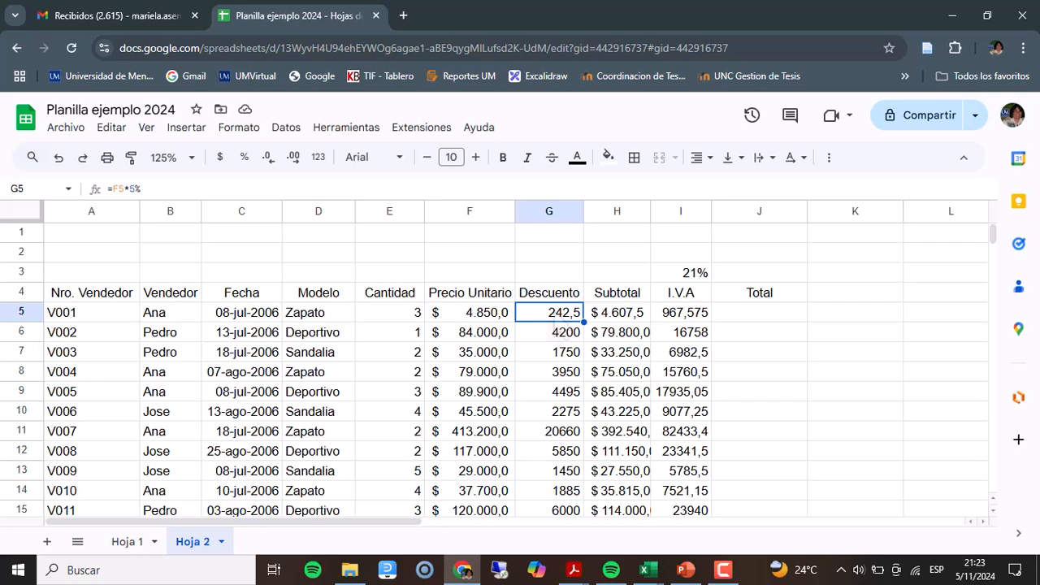
{"action": "key", "text": "Right"}
{"action": "key", "text": "Right"}
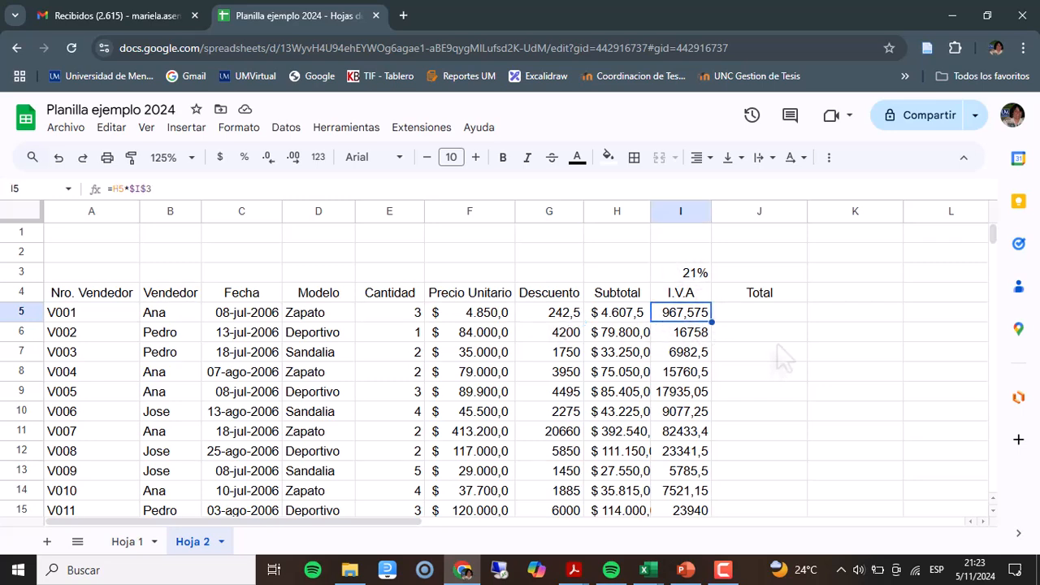
Try tax rates of 18% and 10% in I3, and return the rate to 21%
{"action": "left_click", "coordinate": [695, 276]}
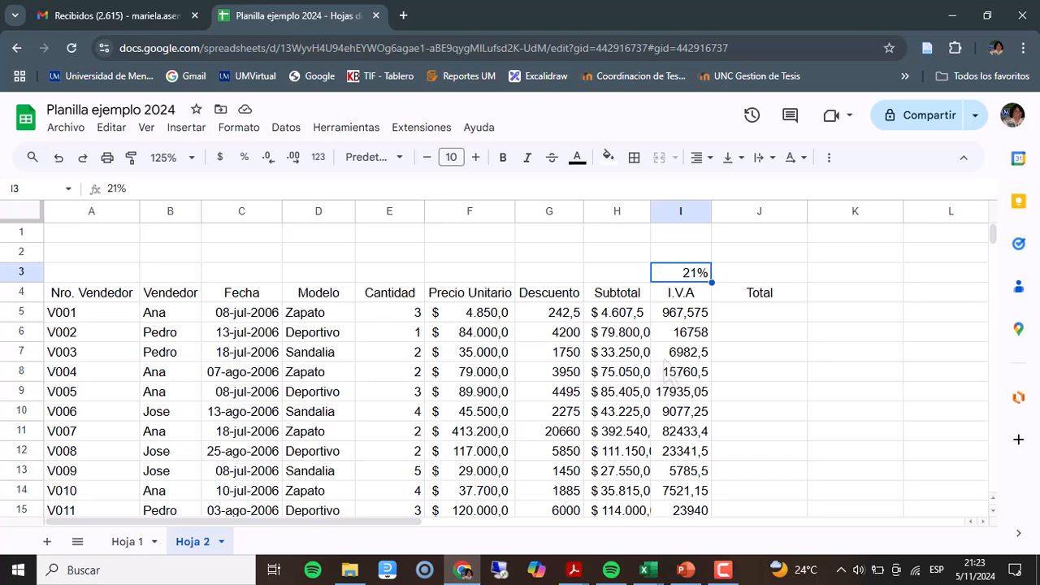
{"action": "type", "text": "18"}
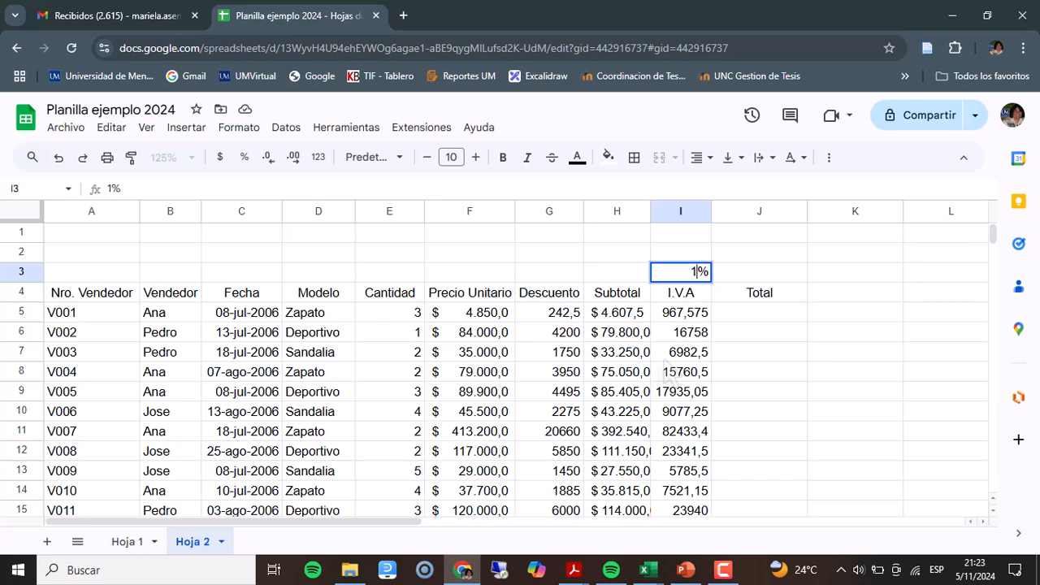
{"action": "key", "text": "Return"}
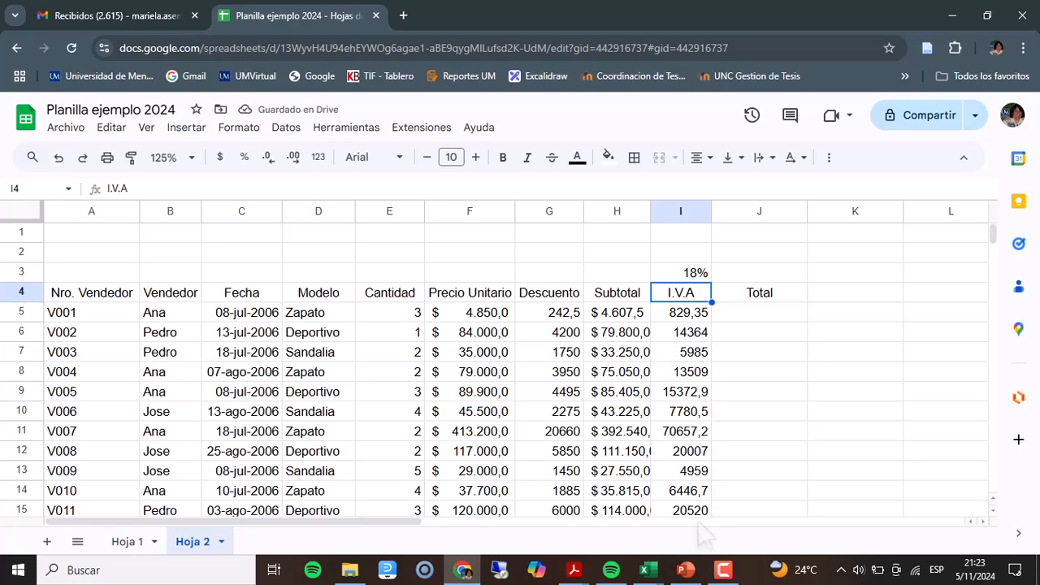
{"action": "left_click", "coordinate": [692, 275]}
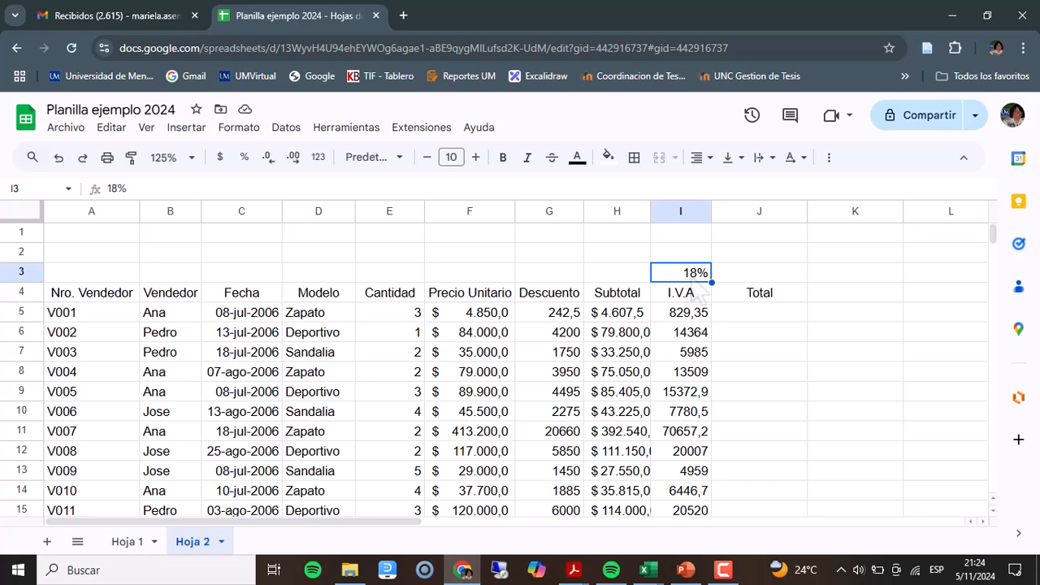
{"action": "type", "text": "10"}
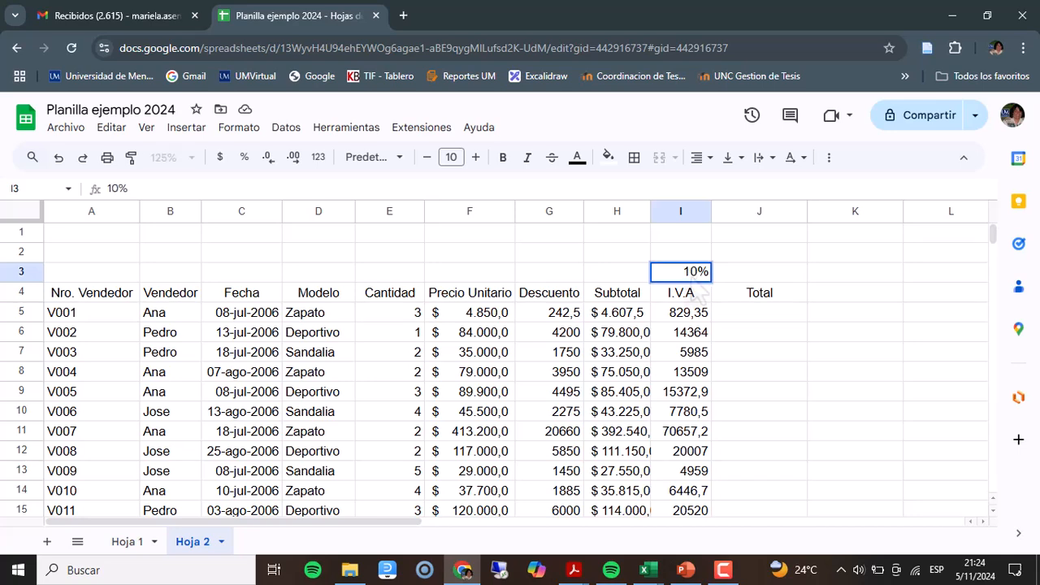
{"action": "key", "text": "Return"}
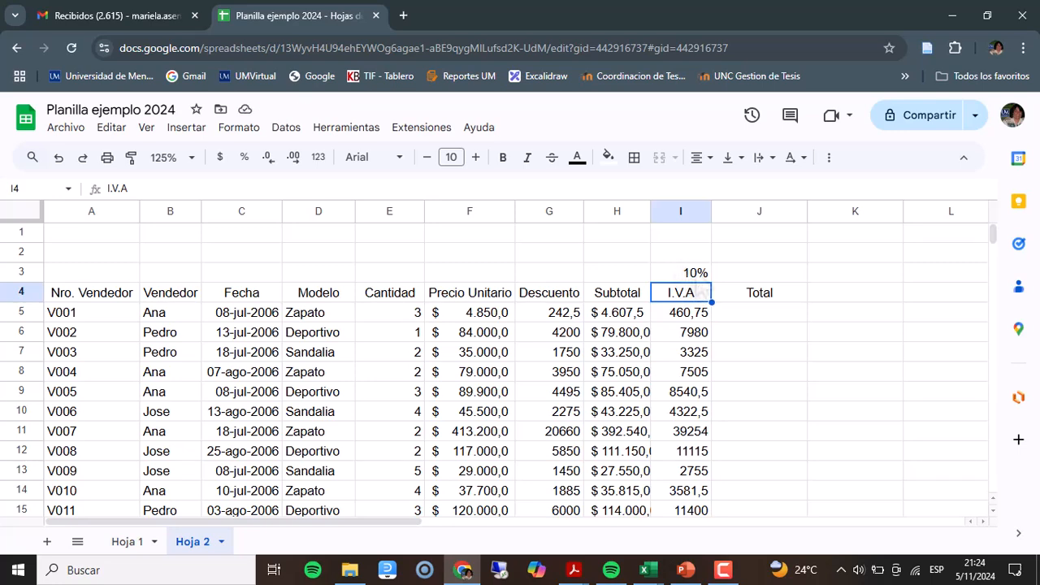
{"action": "key", "text": "Up"}
{"action": "type", "text": "21"}
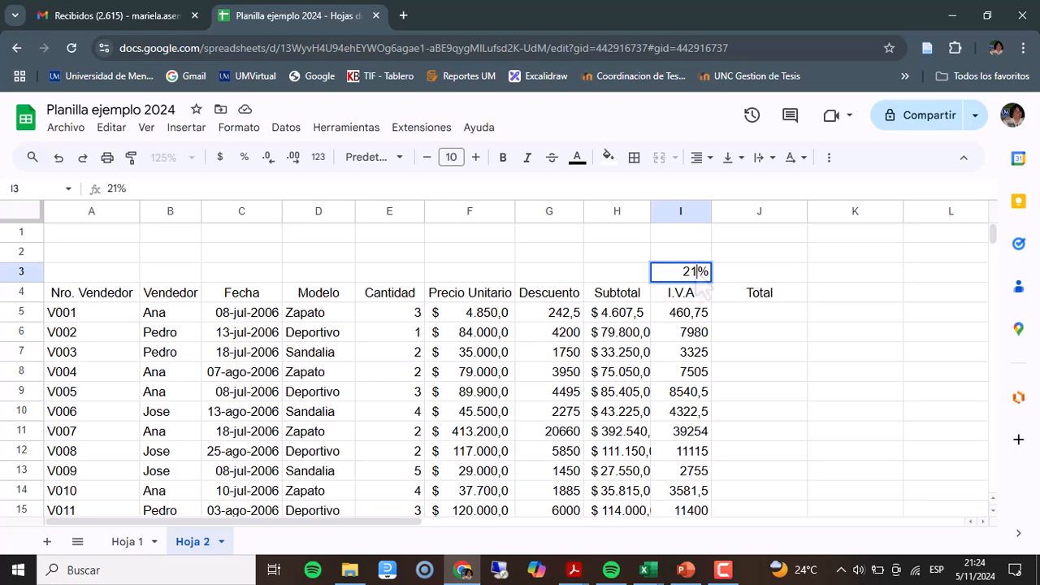
{"action": "key", "text": "Return"}
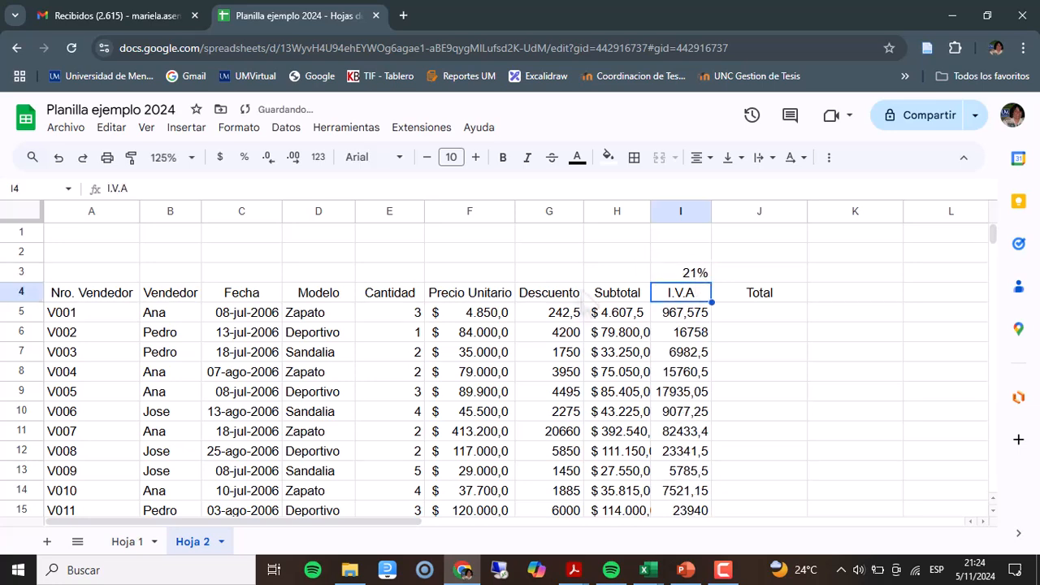
Apply the currency format to the Descuento values in G5:G22 and the I.V.A values in I5:I21
{"action": "left_click_drag", "start_coordinate": [553, 312], "coordinate": [553, 487]}
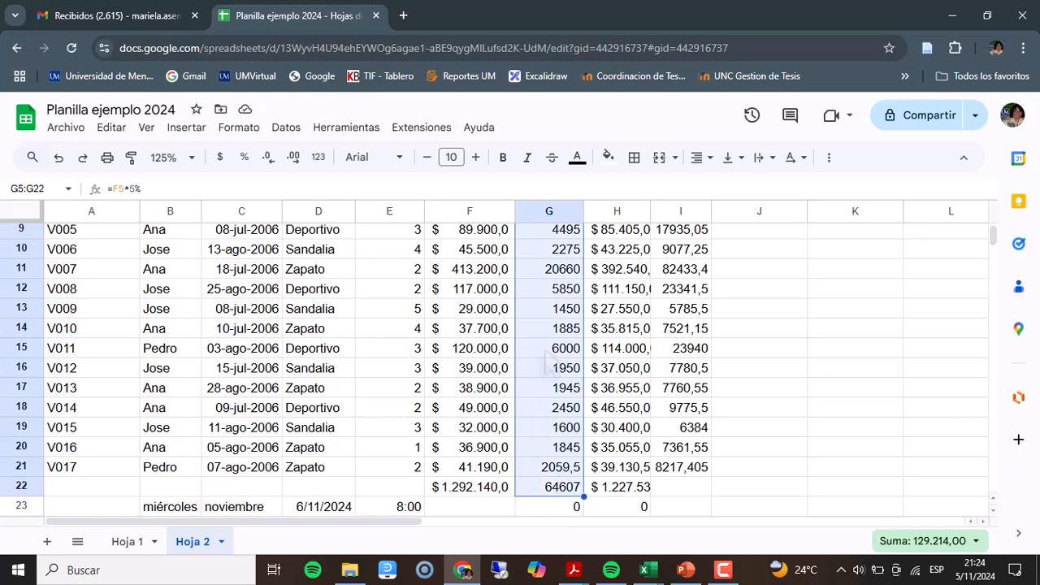
{"action": "left_click", "coordinate": [220, 158]}
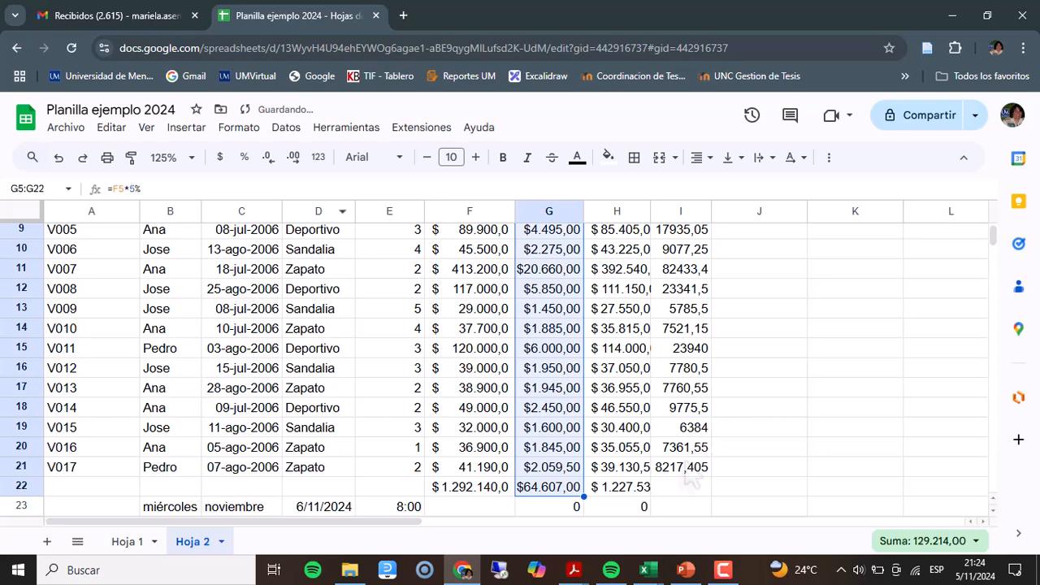
{"action": "scroll", "coordinate": [691, 467], "scroll_direction": "up", "scroll_amount": 4}
{"action": "left_click_drag", "start_coordinate": [679, 315], "coordinate": [695, 429]}
{"action": "left_click", "coordinate": [219, 157]}
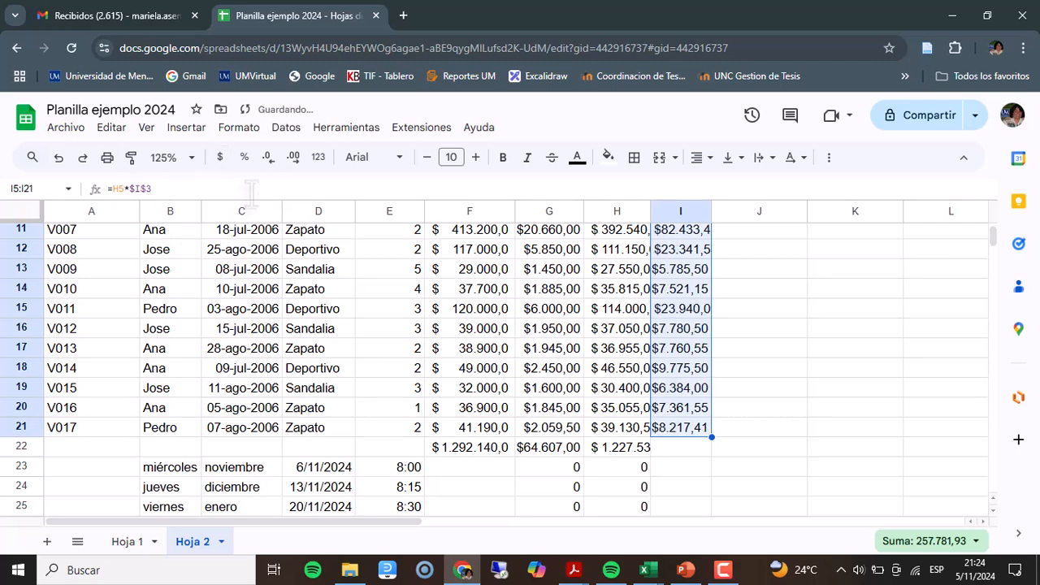
Clear H22, fill the SUMA formula from G22 across to I22, and check the copied formulas
{"action": "left_click", "coordinate": [615, 450]}
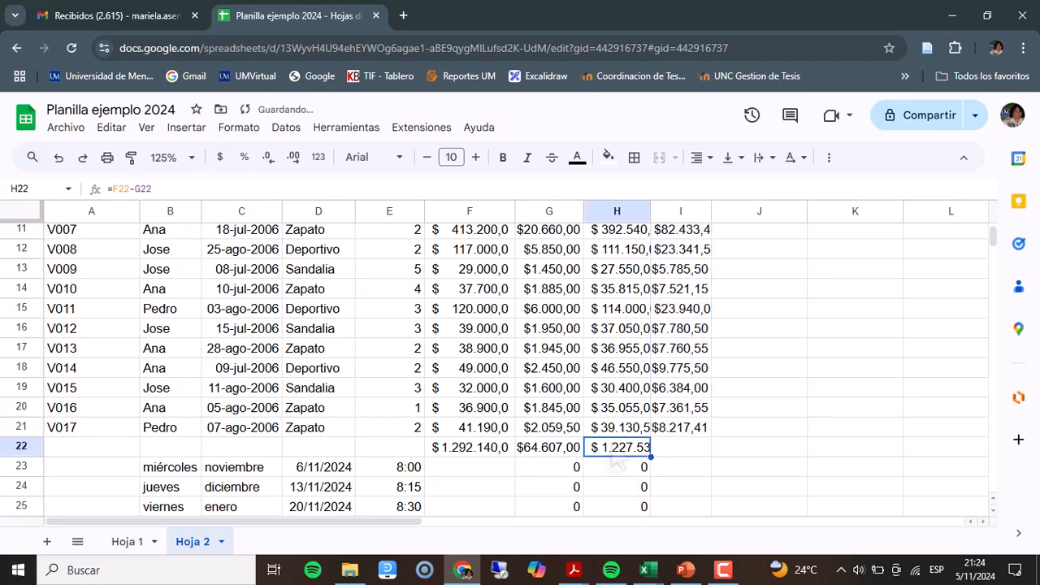
{"action": "key", "text": "Delete"}
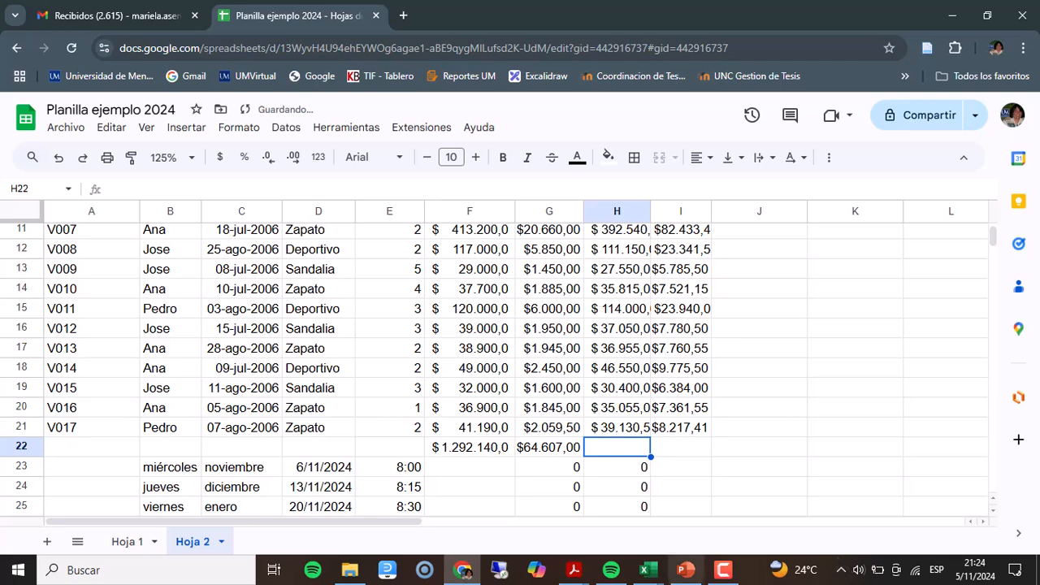
{"action": "left_click", "coordinate": [568, 452]}
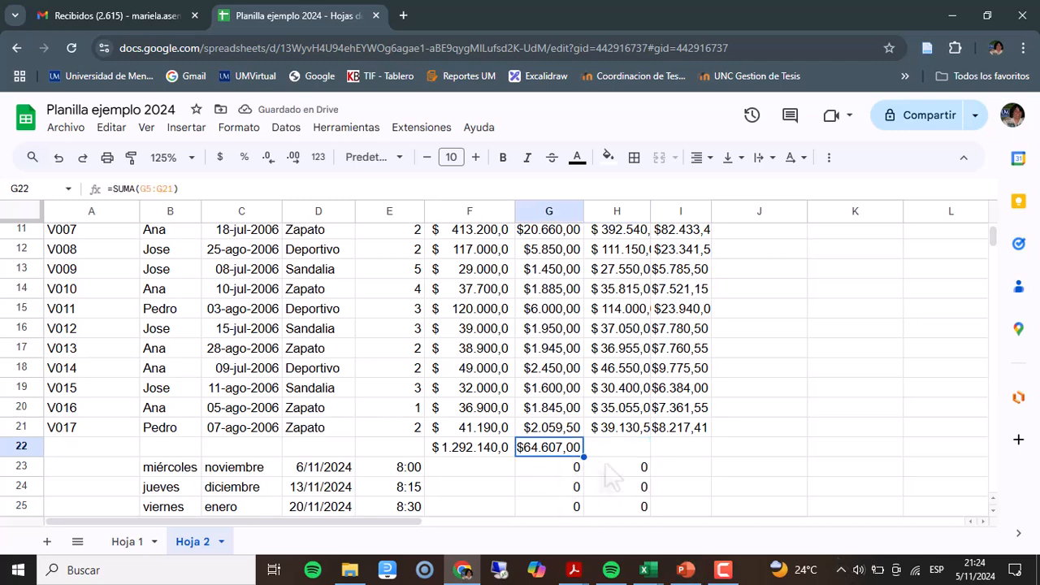
{"action": "left_click_drag", "start_coordinate": [583, 457], "coordinate": [691, 455]}
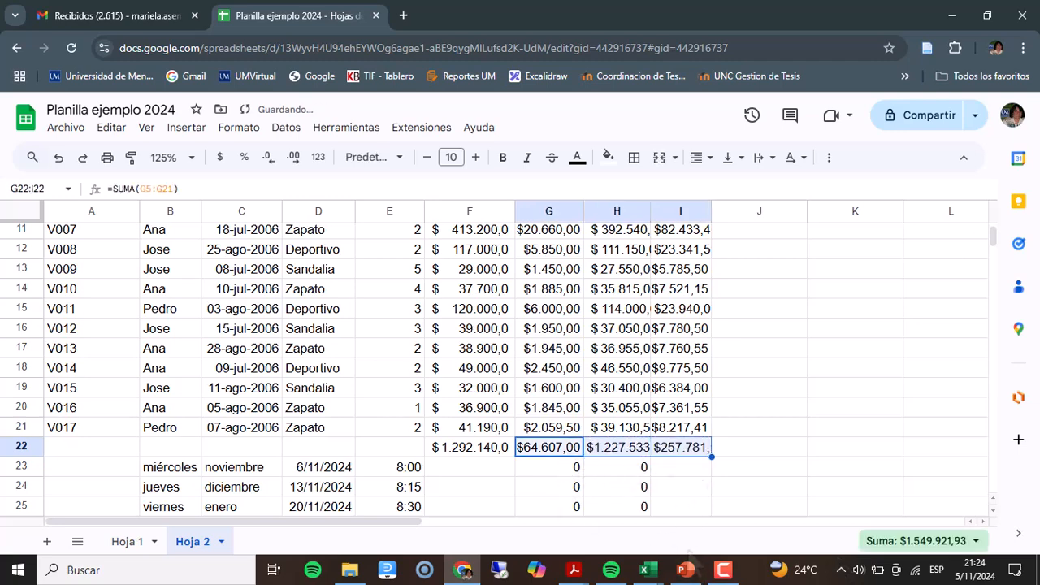
{"action": "left_click", "coordinate": [617, 452]}
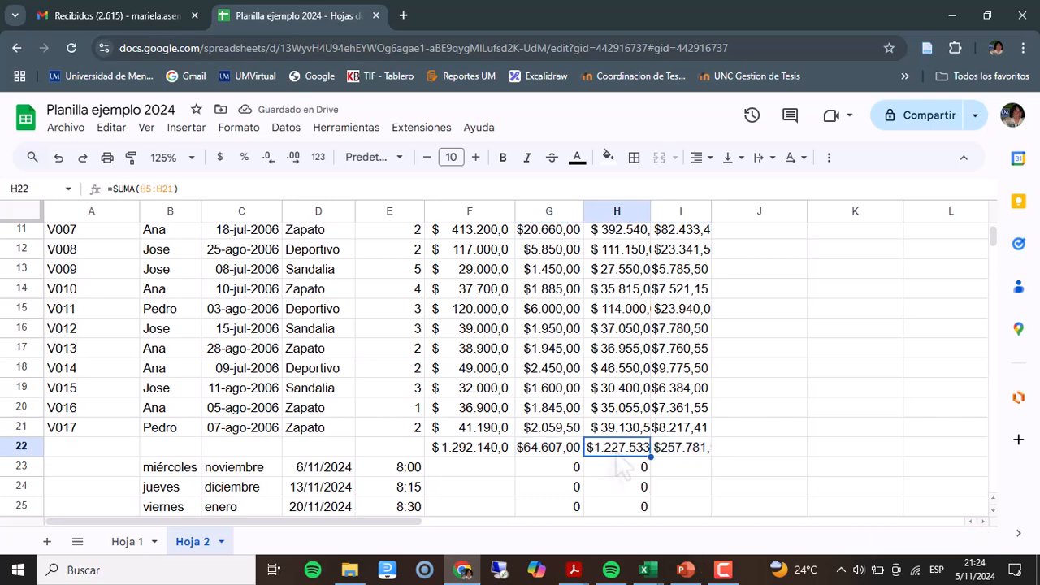
{"action": "left_click", "coordinate": [681, 451]}
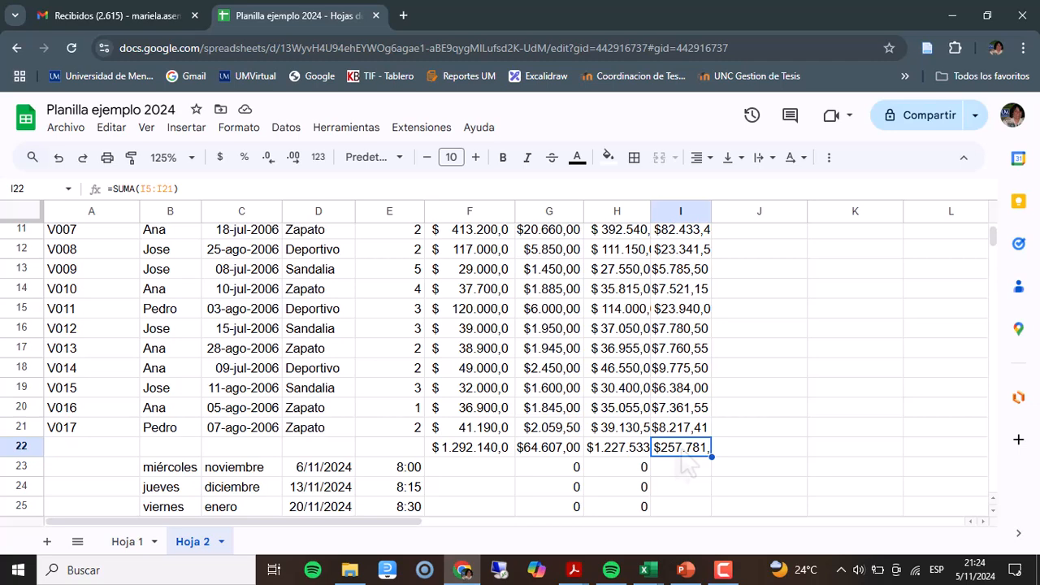
Calculate the Total in J5 with =H5+I5 and accept the suggested autofill for the rest of the column
{"action": "scroll", "coordinate": [849, 467], "scroll_direction": "up", "scroll_amount": 3}
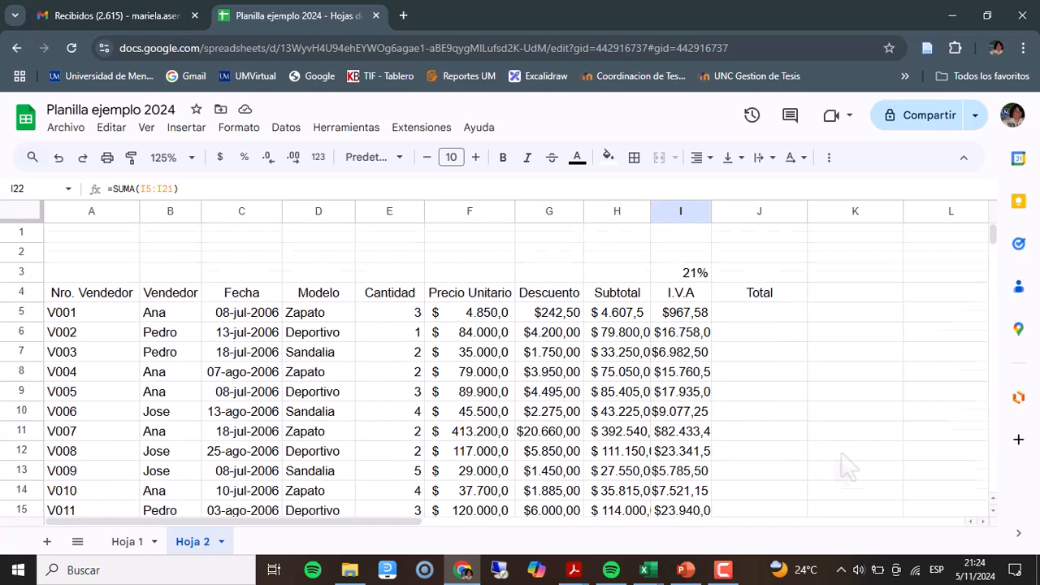
{"action": "left_click", "coordinate": [764, 317]}
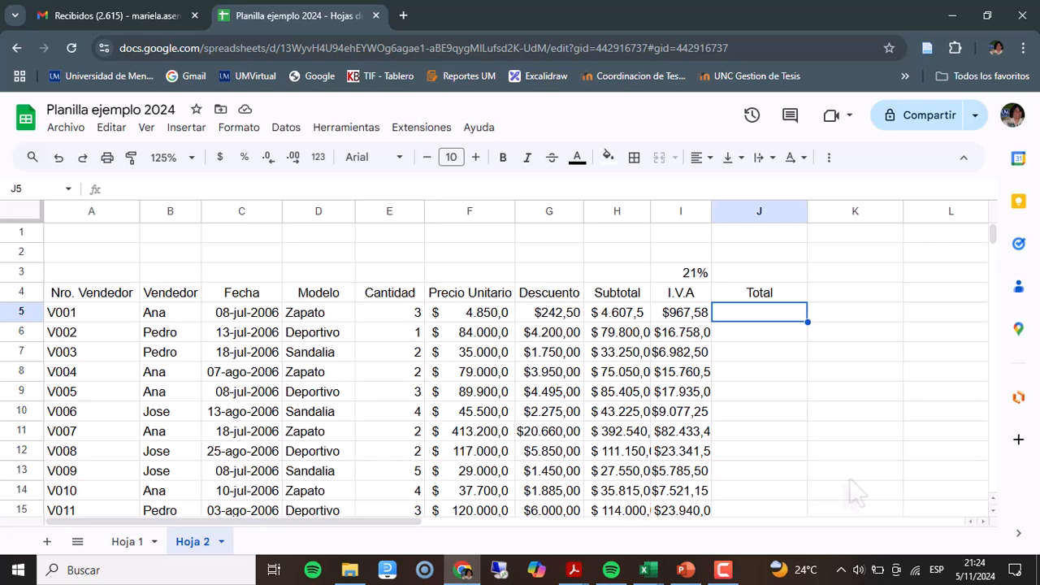
{"action": "type", "text": "="}
{"action": "left_click", "coordinate": [625, 315]}
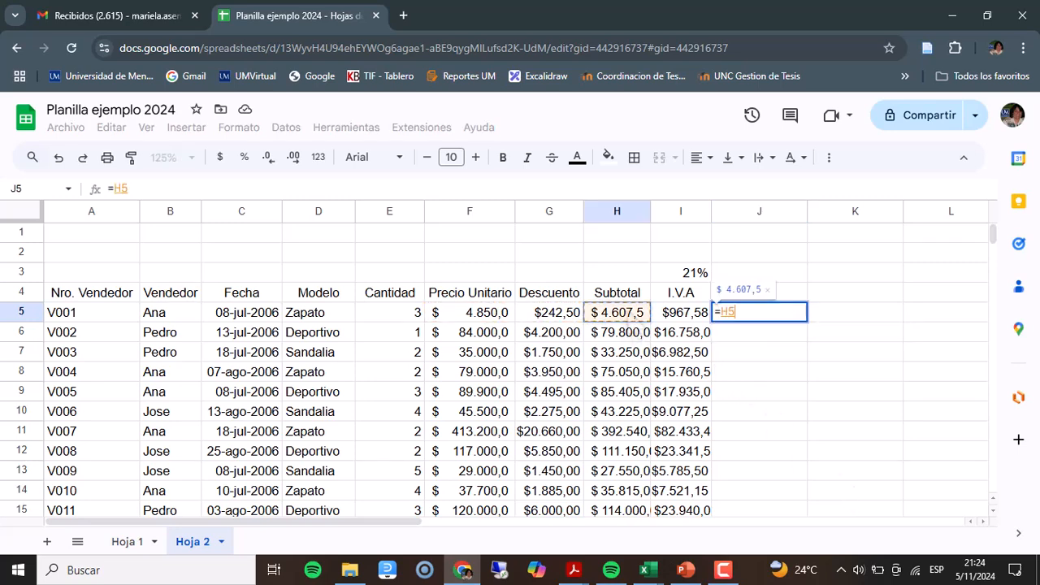
{"action": "type", "text": "+"}
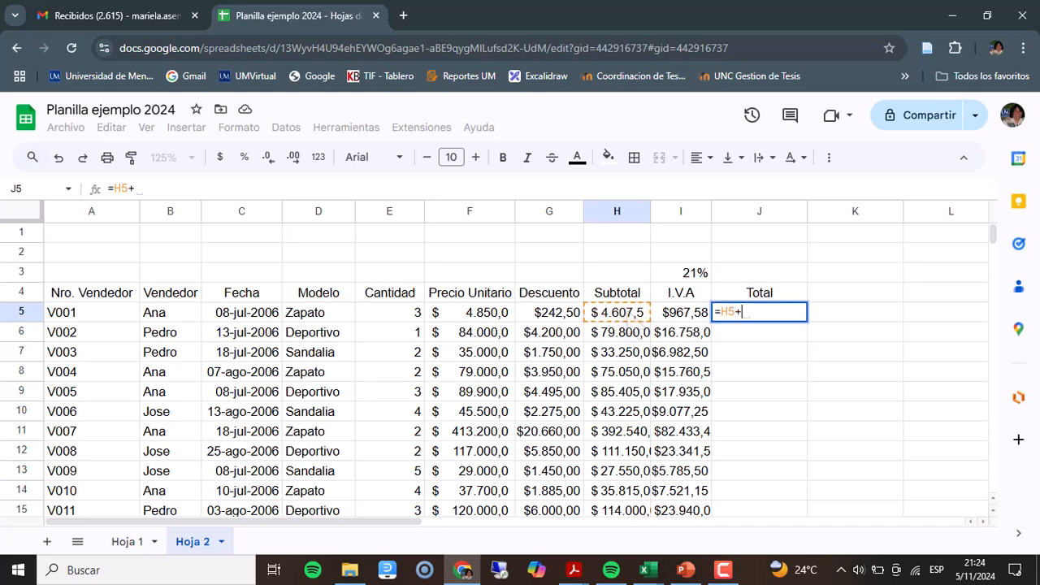
{"action": "left_click", "coordinate": [679, 315]}
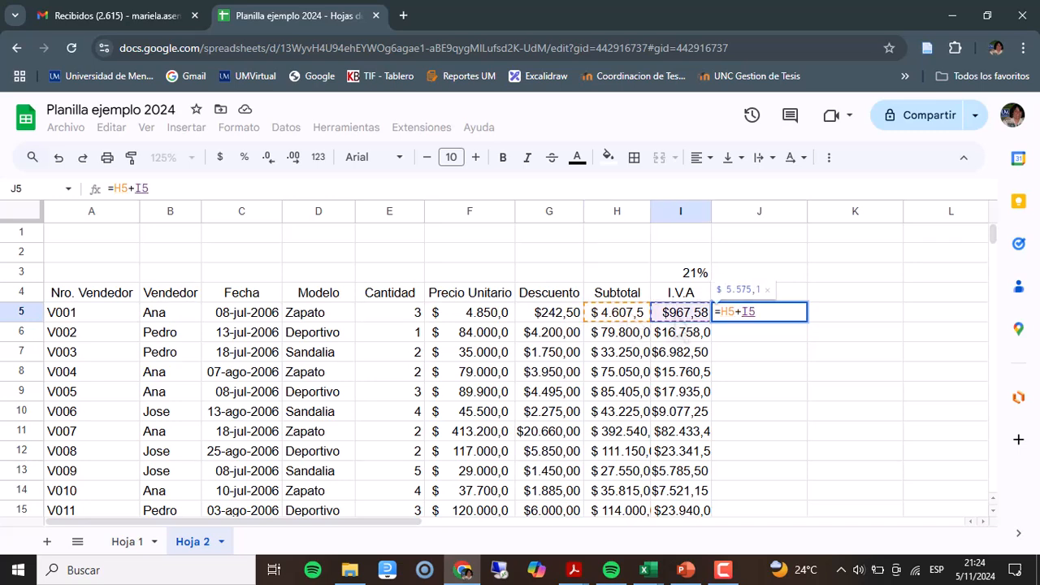
{"action": "key", "text": "Return"}
{"action": "left_click", "coordinate": [539, 432]}
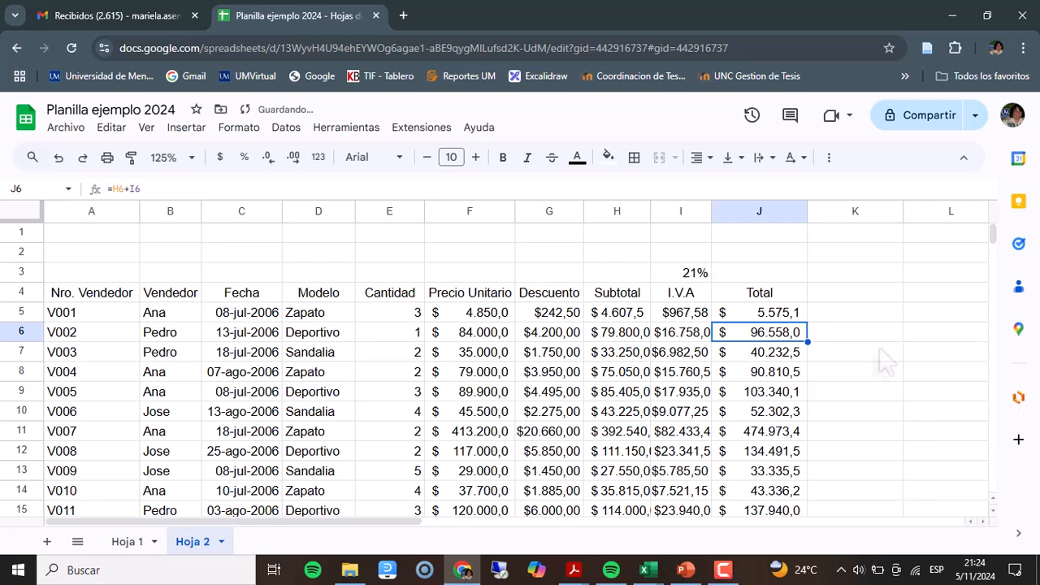
{"action": "scroll", "coordinate": [882, 360], "scroll_direction": "down", "scroll_amount": 2}
{"action": "scroll", "coordinate": [883, 360], "scroll_direction": "down", "scroll_amount": 5}
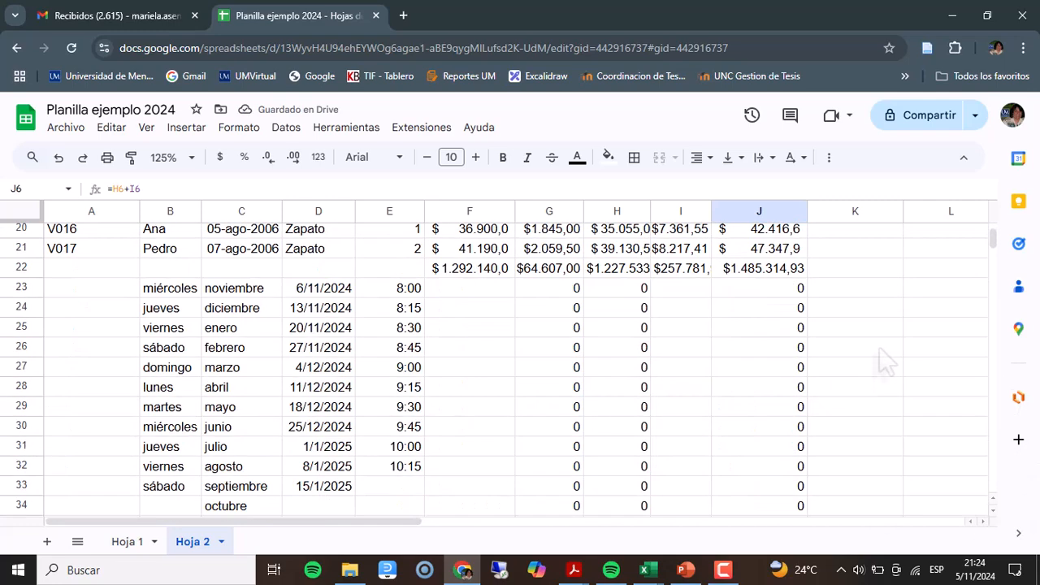
Fit the width of the I.V.A column to its contents
{"action": "scroll", "coordinate": [884, 360], "scroll_direction": "up", "scroll_amount": 7}
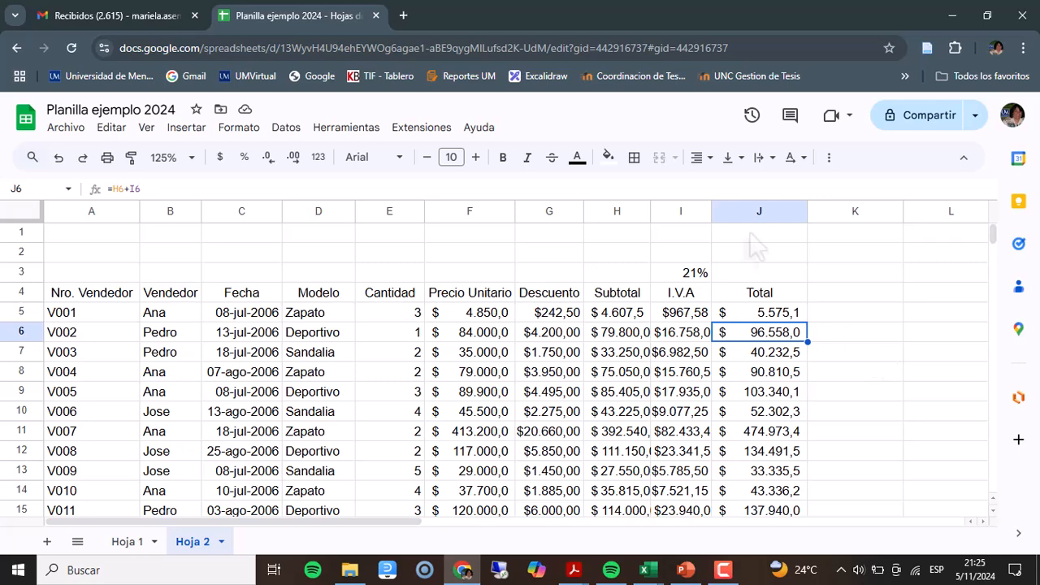
{"action": "double_click", "coordinate": [711, 211]}
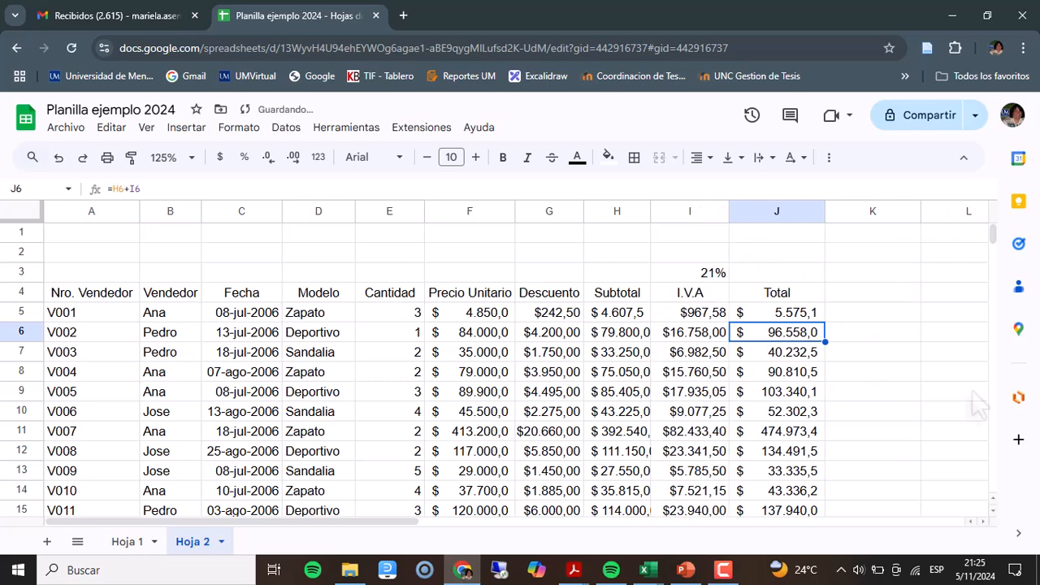
{"action": "left_click", "coordinate": [861, 338]}
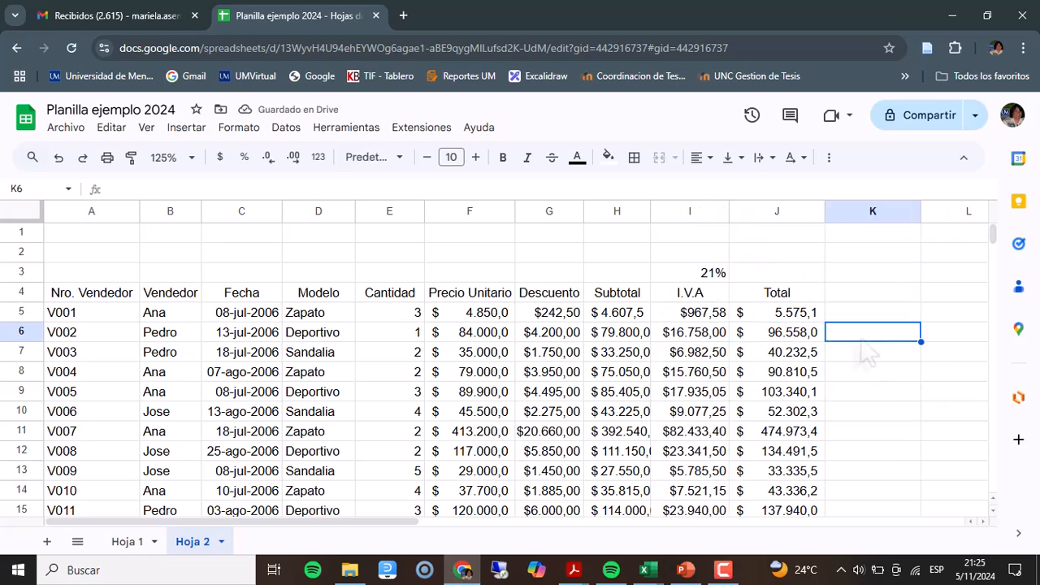